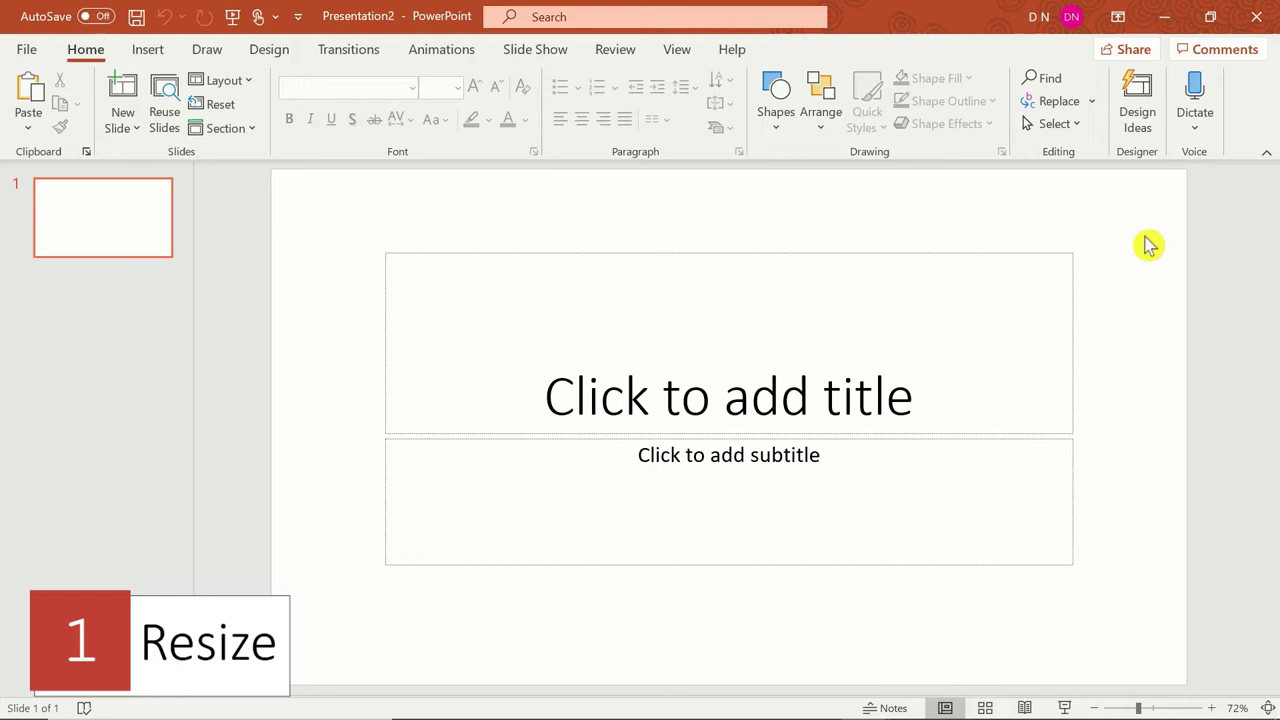
click(275, 50)
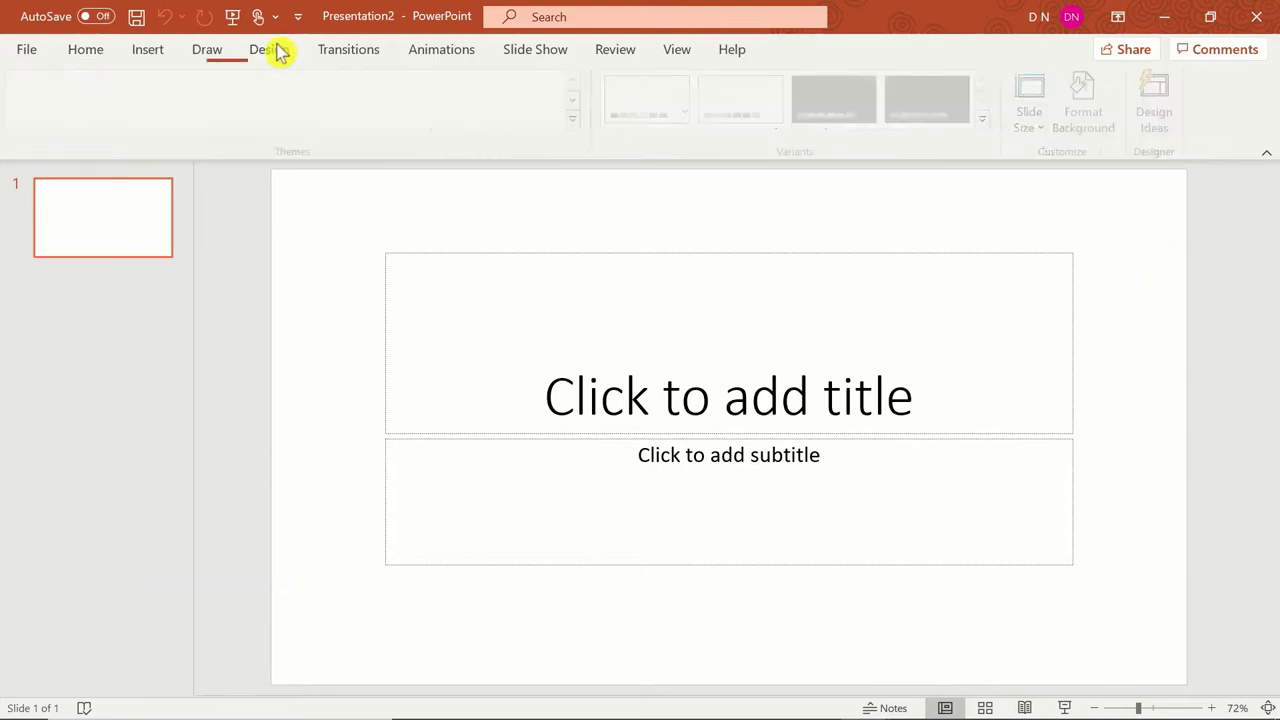
click(1028, 122)
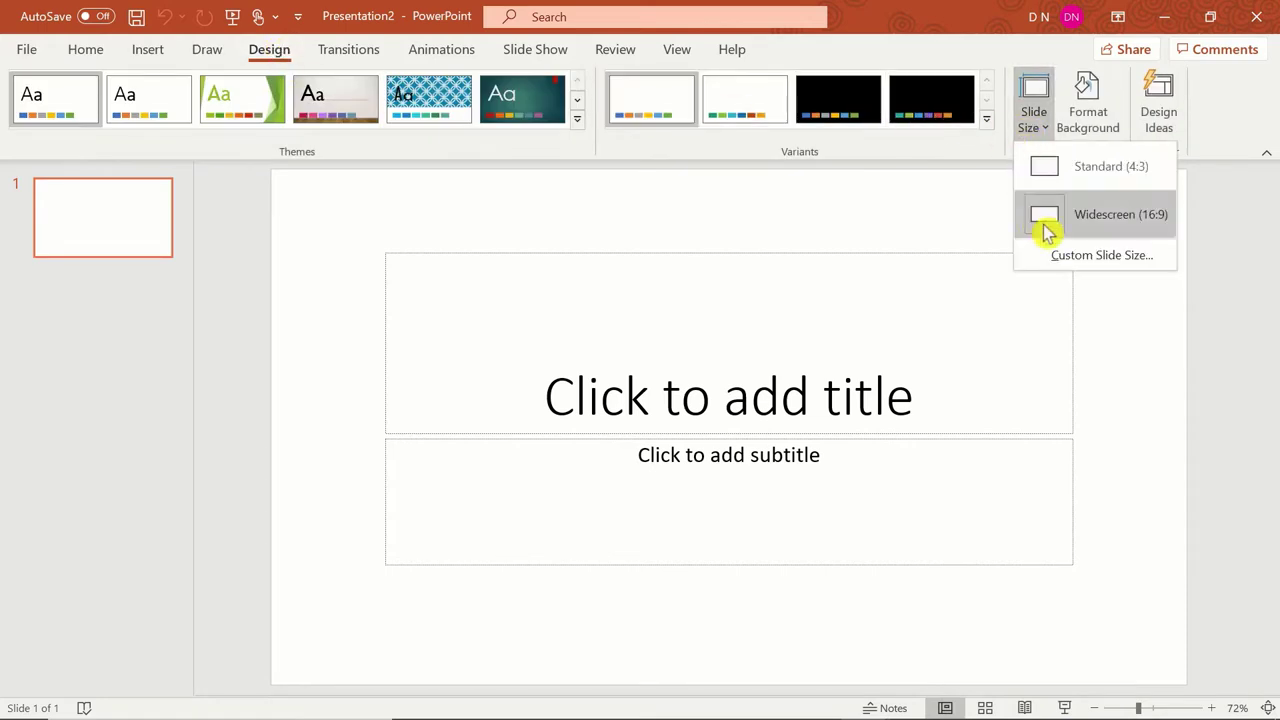
click(1080, 256)
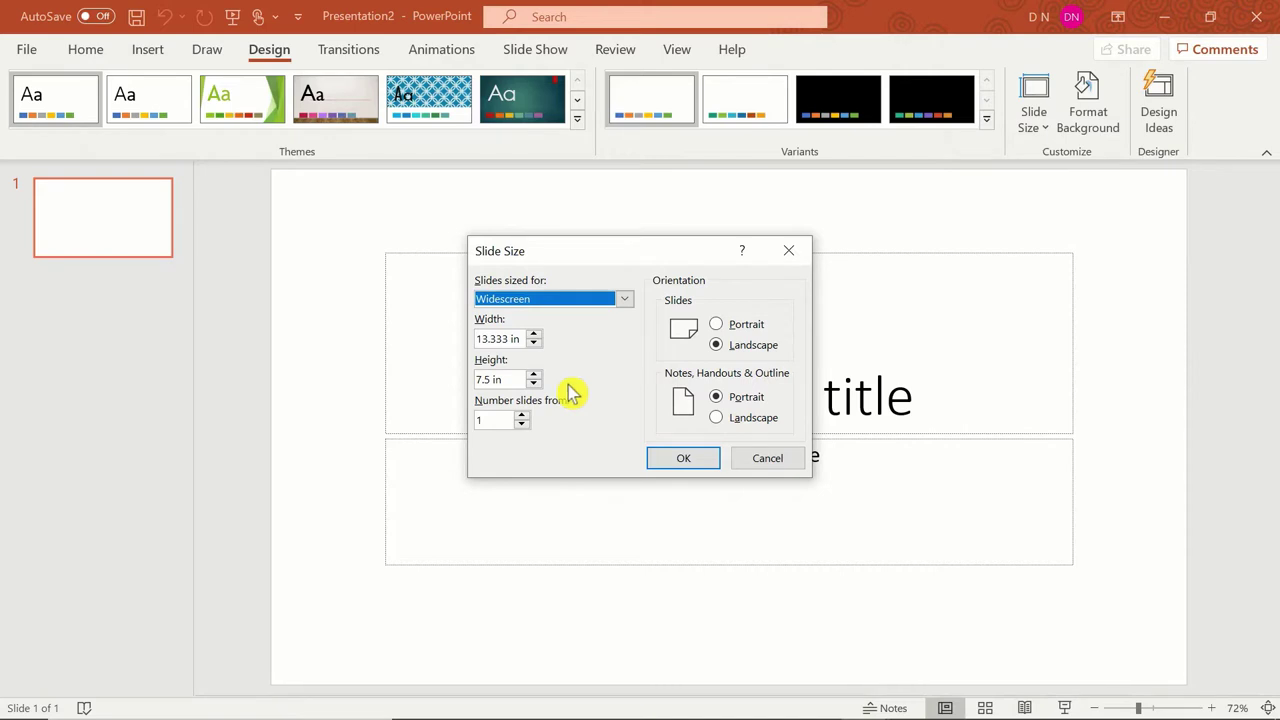
double_click(498, 338)
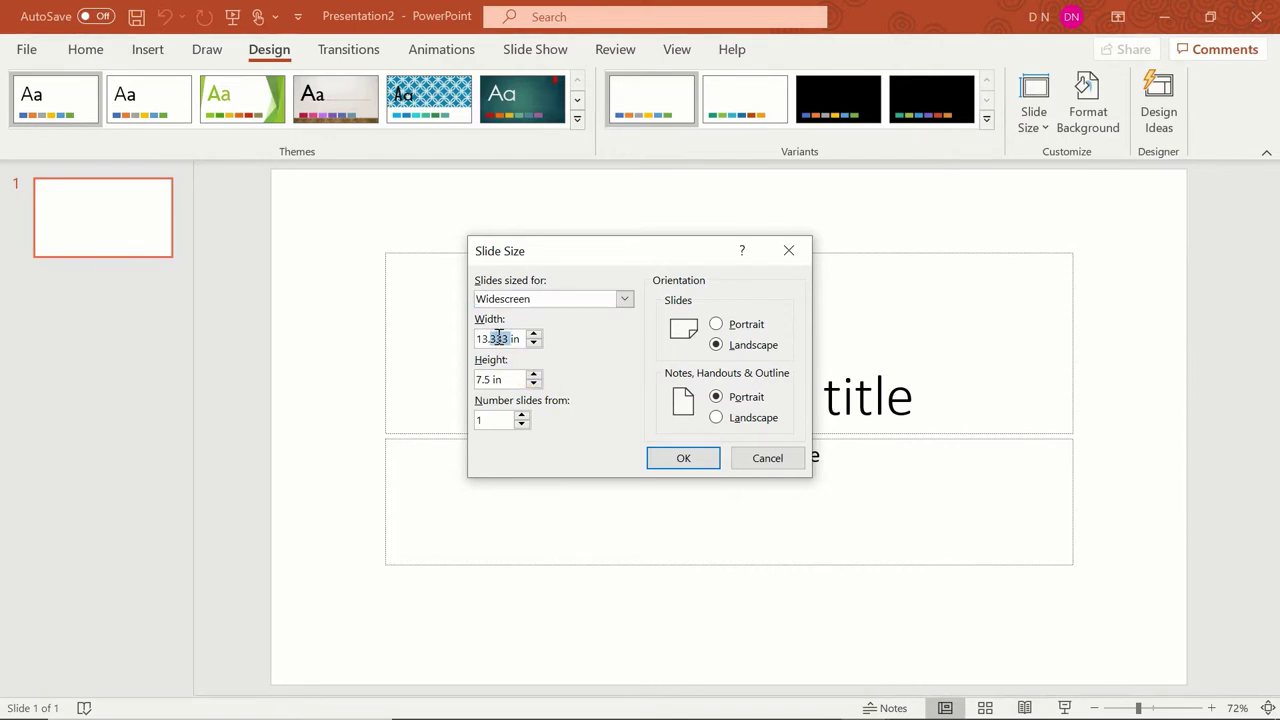
text(10)
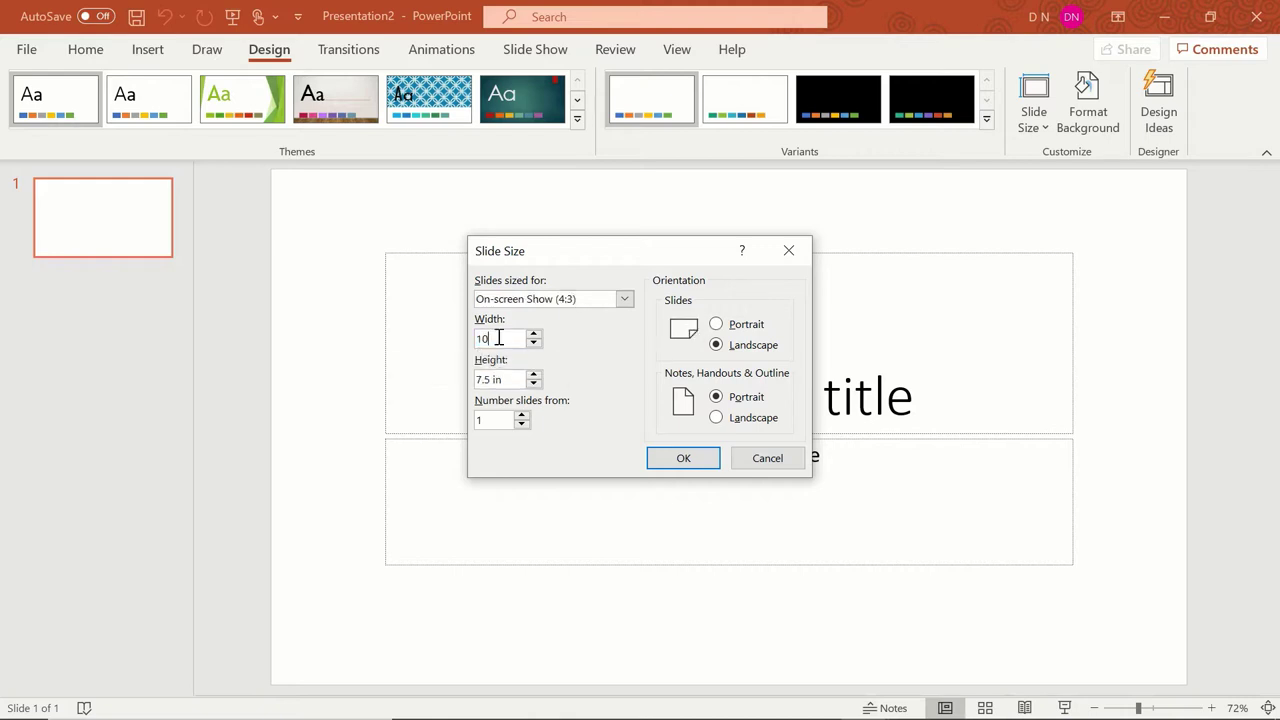
text(80 px)
click(505, 380)
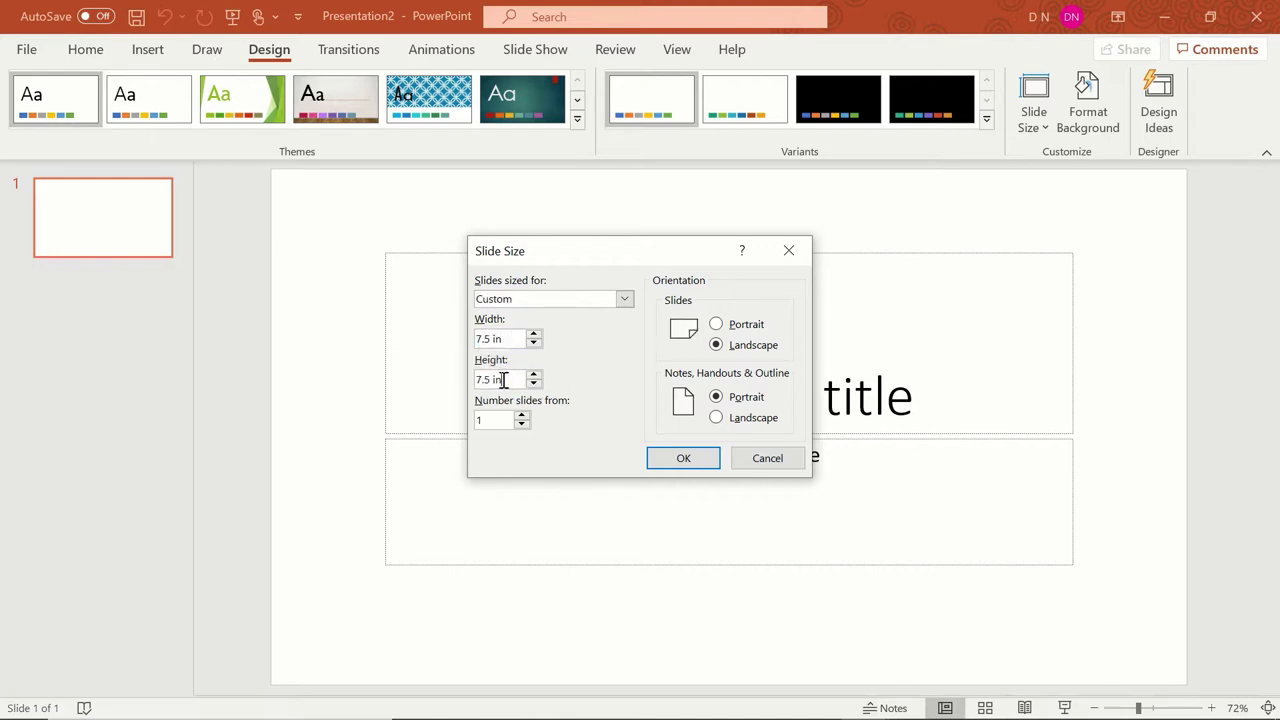
click(505, 339)
click(767, 460)
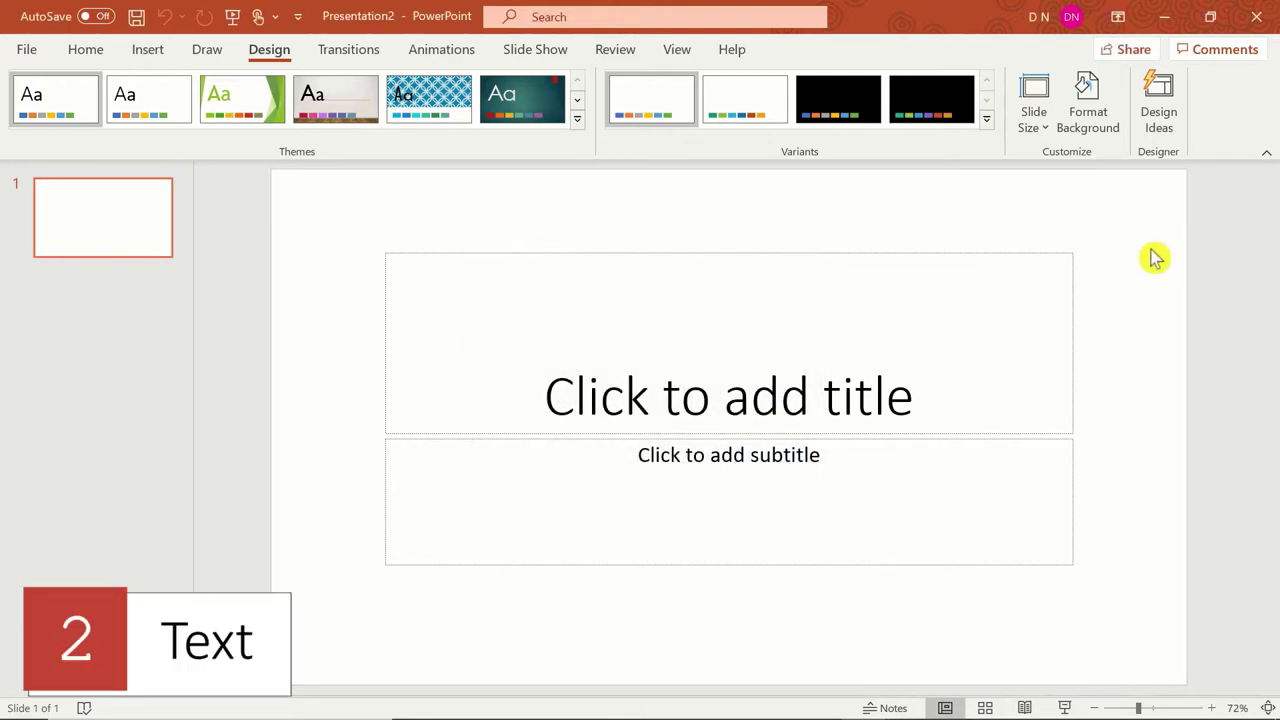
Delete the empty placeholders and paste the Spoiled Lashes reference image onto the slide
key(ctrl+a)
key(Delete)
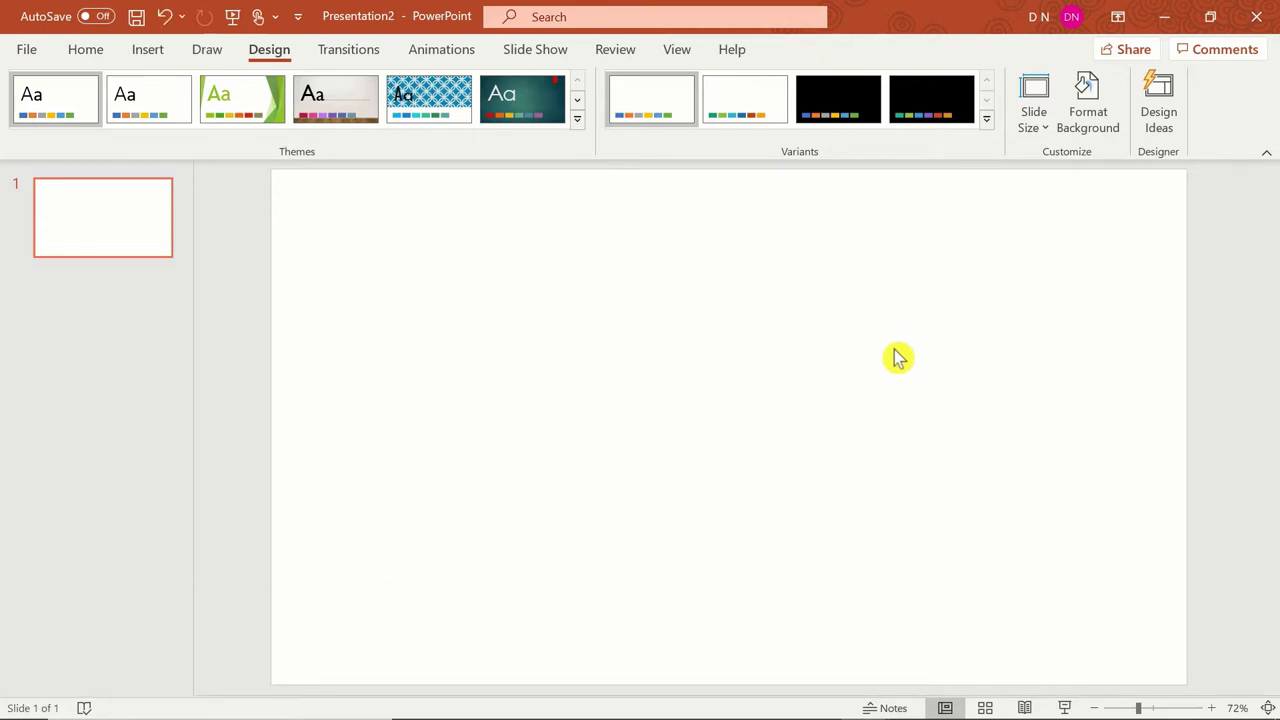
key(ctrl+v)
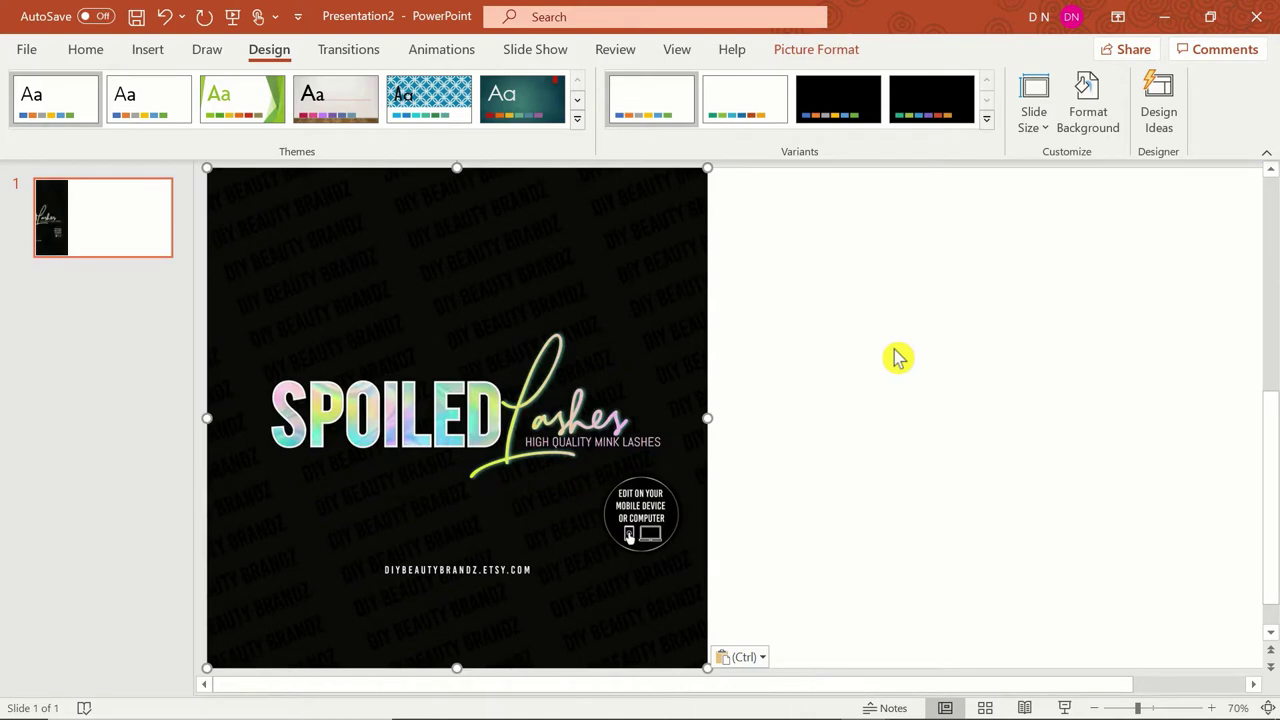
drag(526, 429, 514, 425)
click(831, 357)
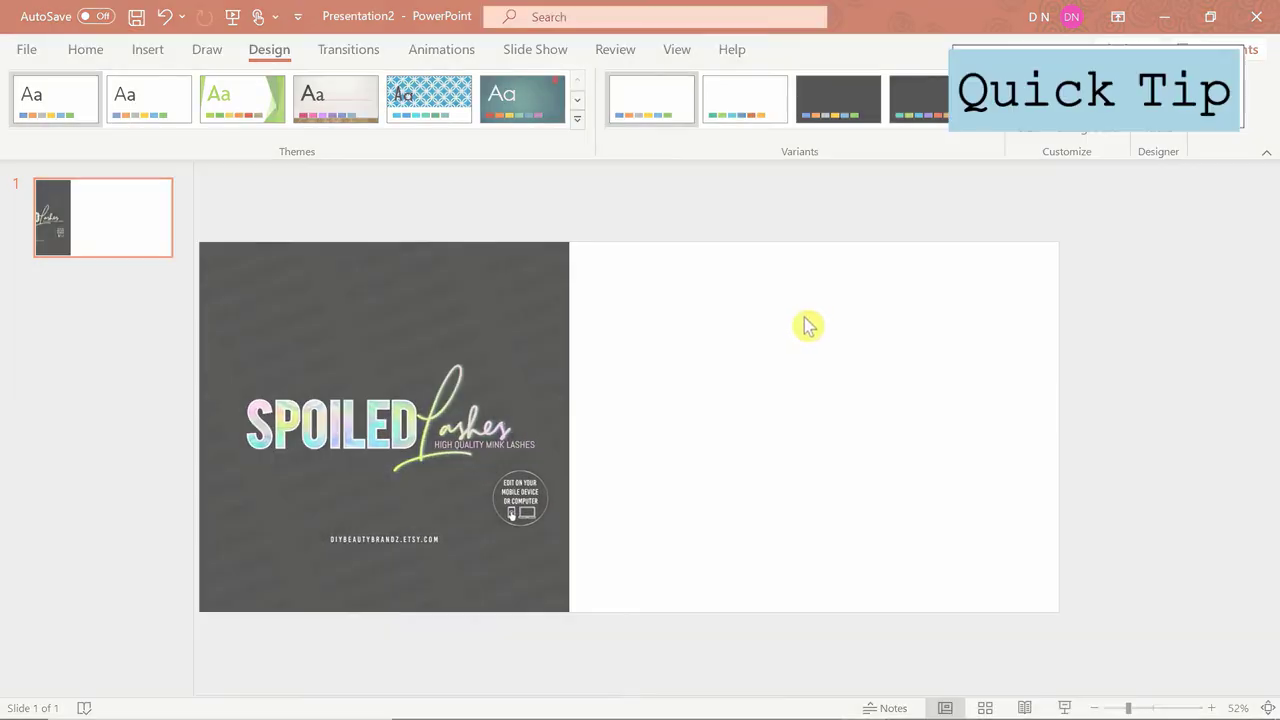
Set the slide background to solid black
right_click(800, 313)
click(852, 498)
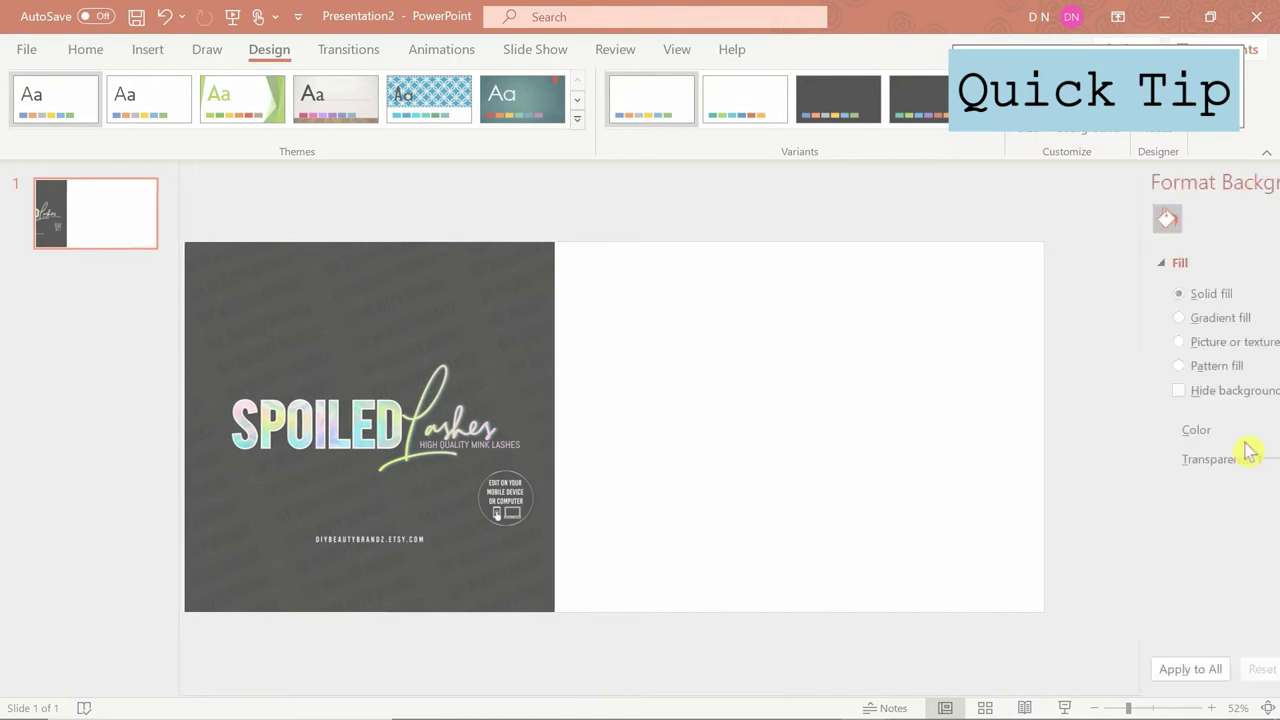
click(1234, 438)
click(1136, 515)
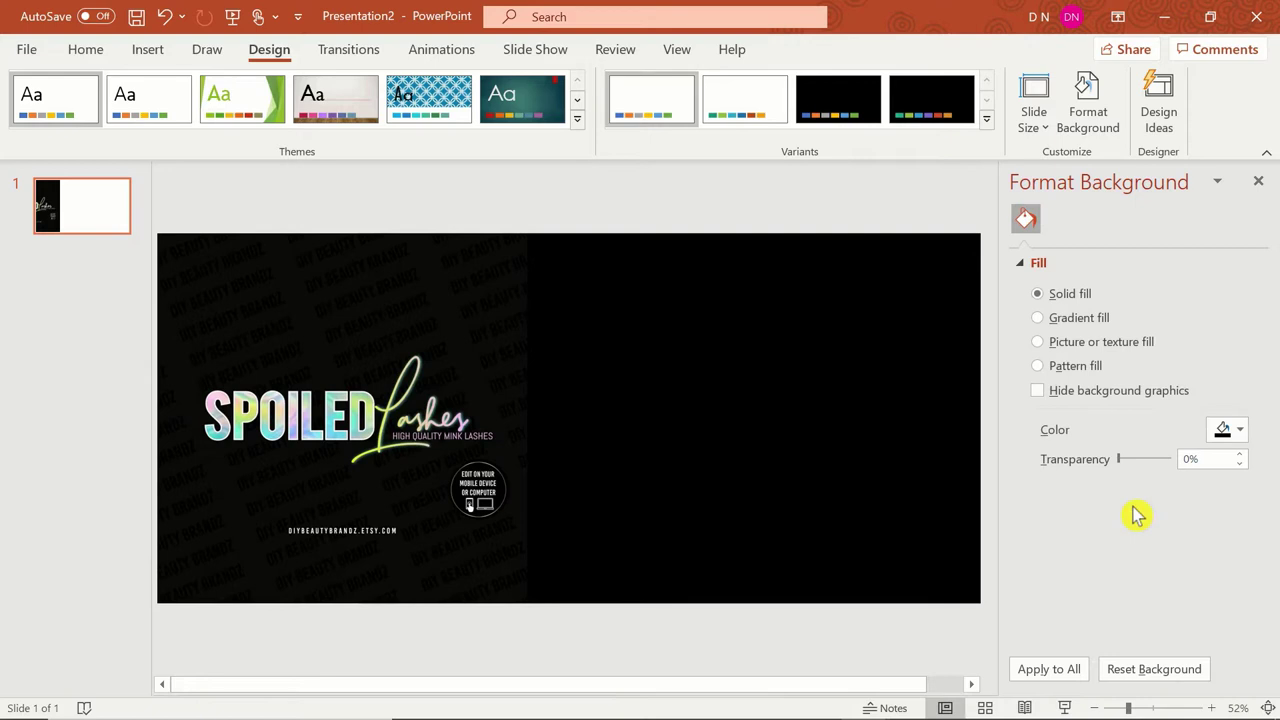
Draw a text box on the slide's right half with 'Spoiled' in white
click(170, 54)
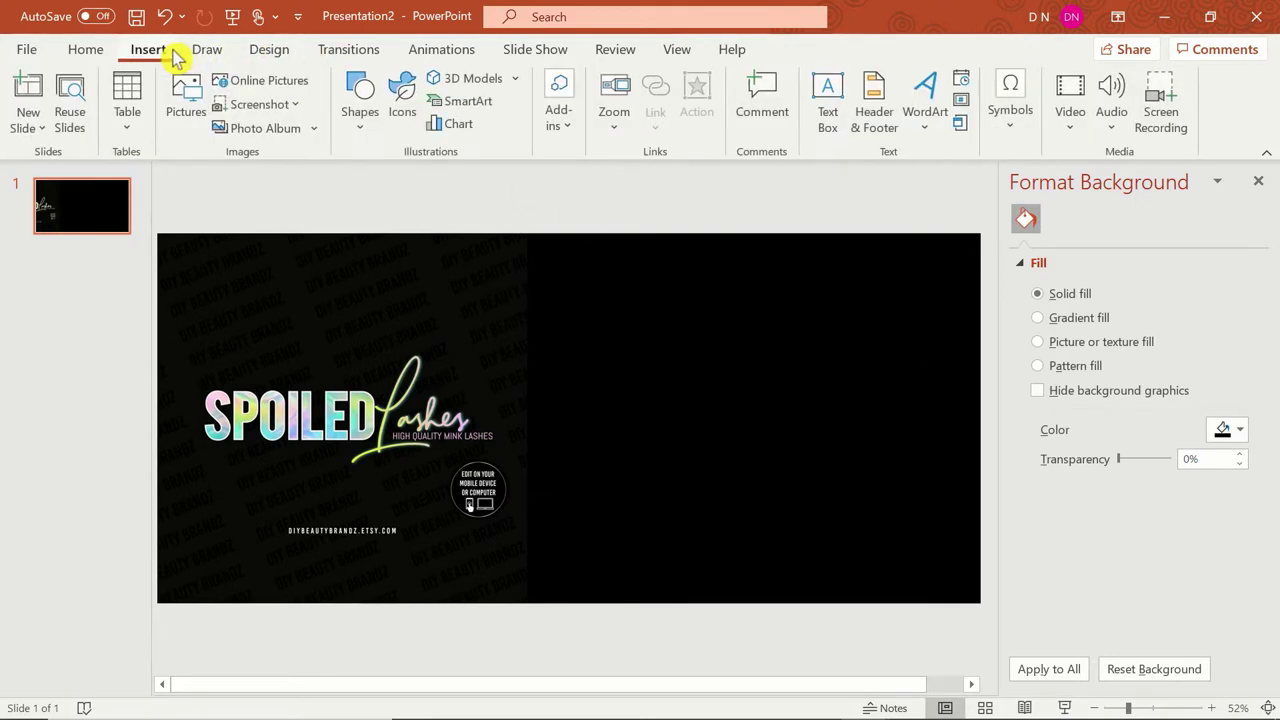
click(360, 115)
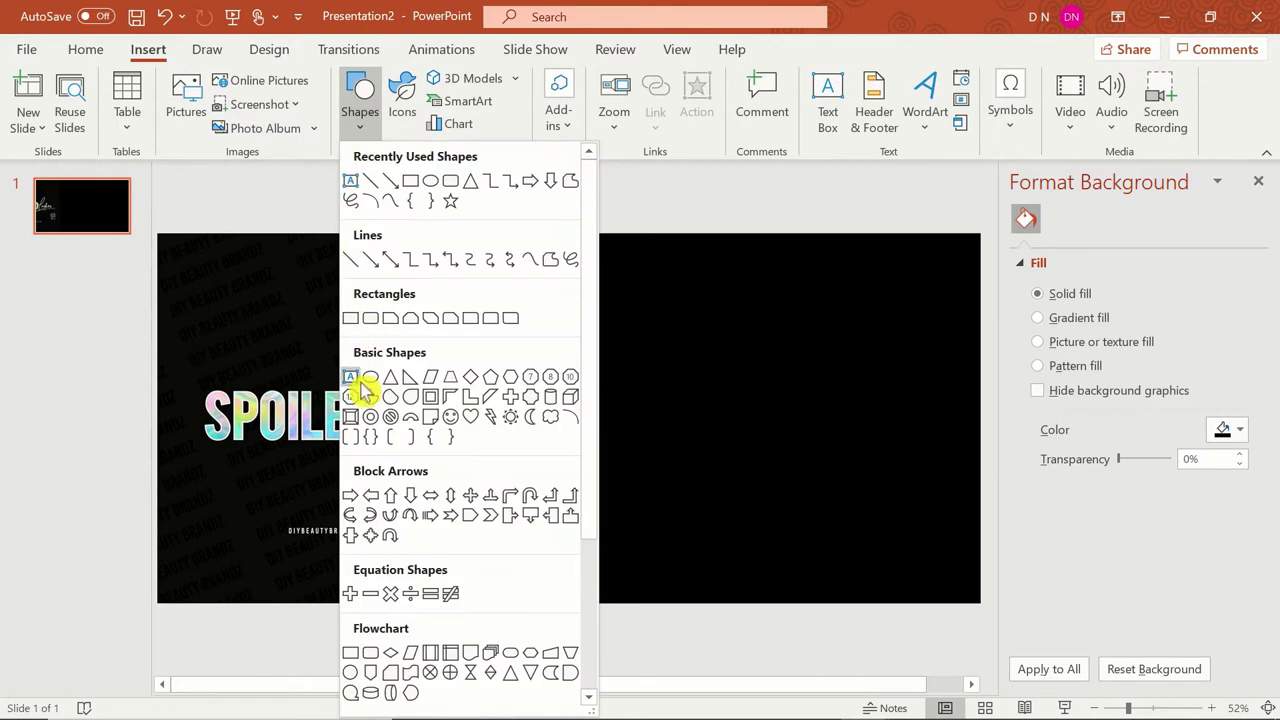
click(356, 380)
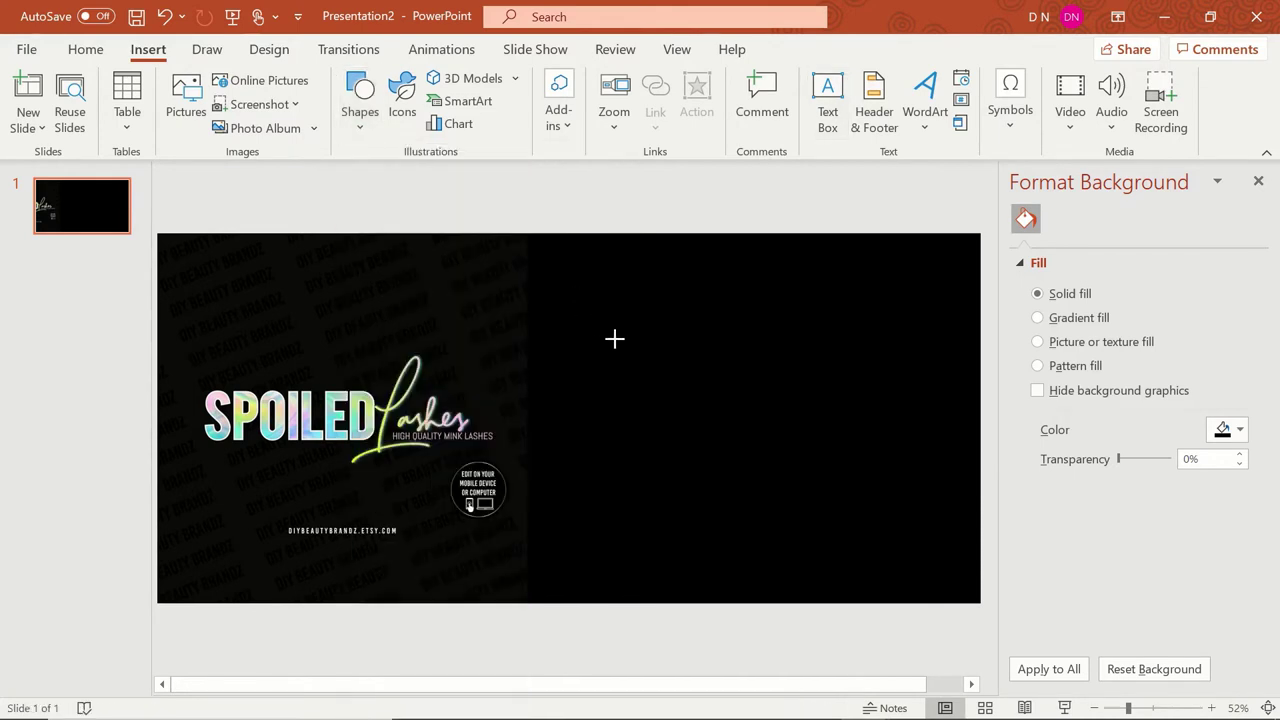
drag(576, 300, 731, 371)
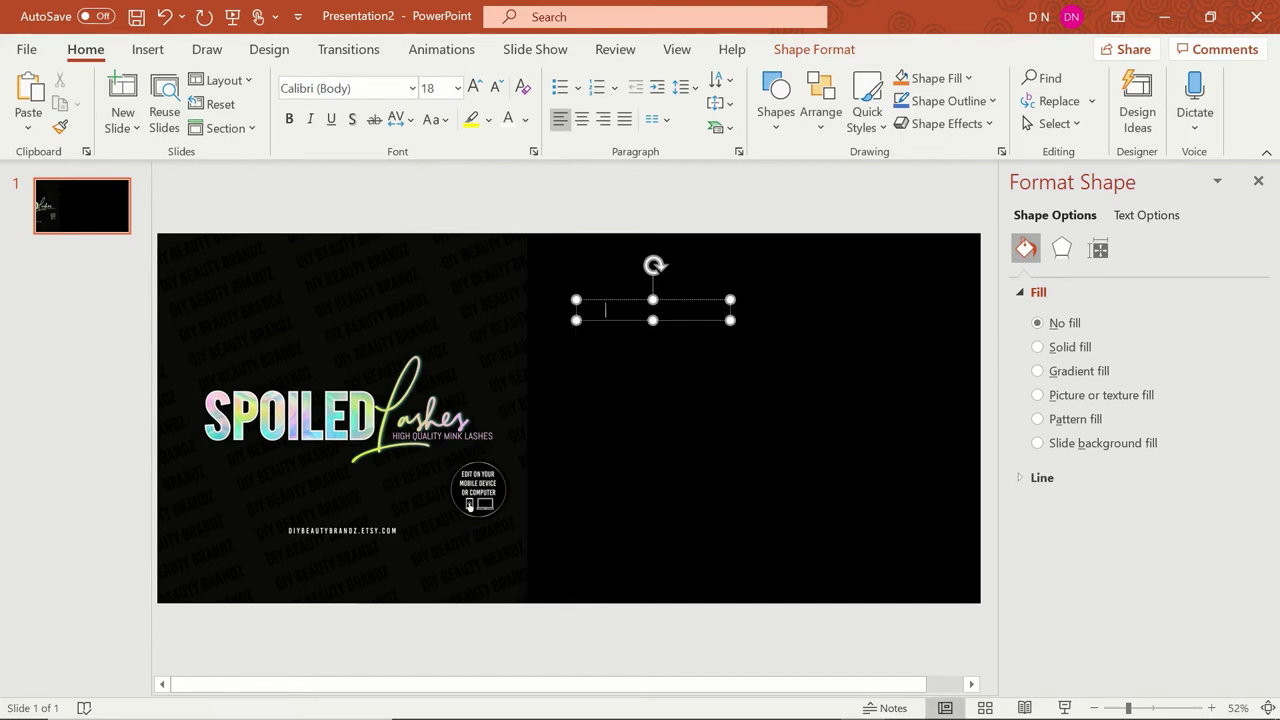
click(600, 321)
click(513, 122)
Duplicate the box twice below, editing copies to 'Lashes' and 'High Quality Mink Lashes'
click(628, 306)
key(ctrl+d)
drag(623, 331, 624, 344)
double_click(622, 345)
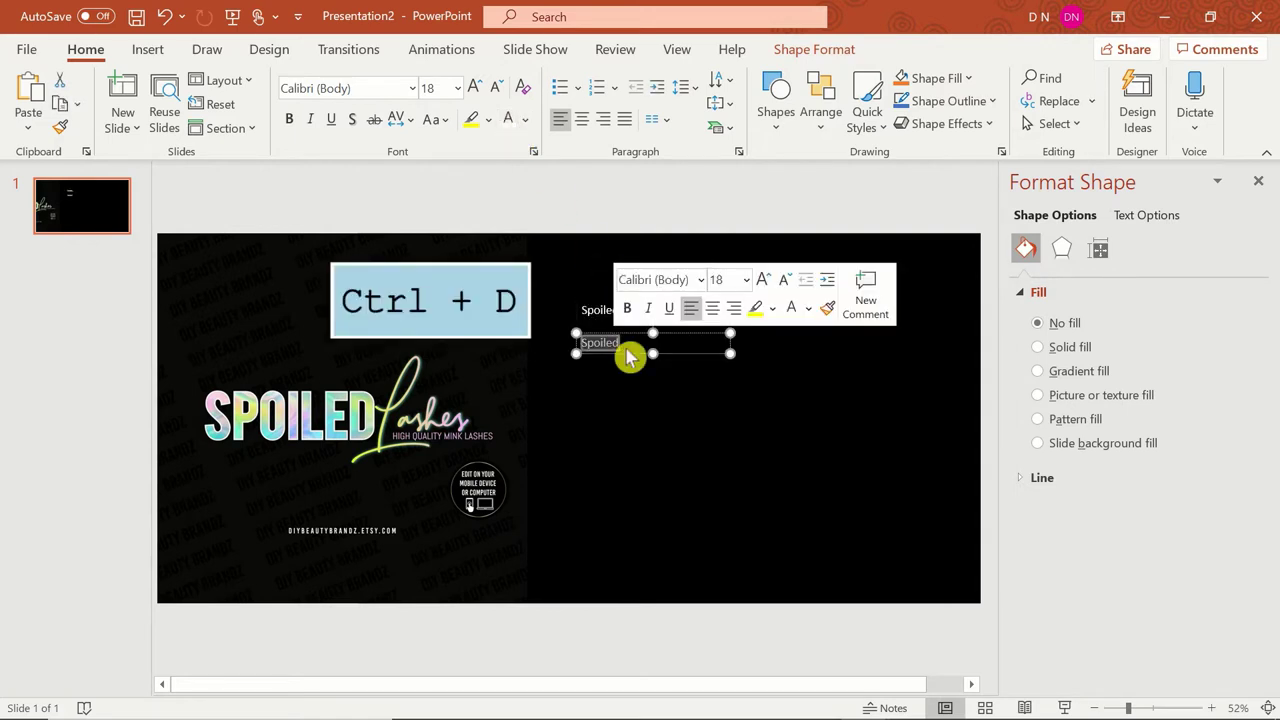
text(Lashes)
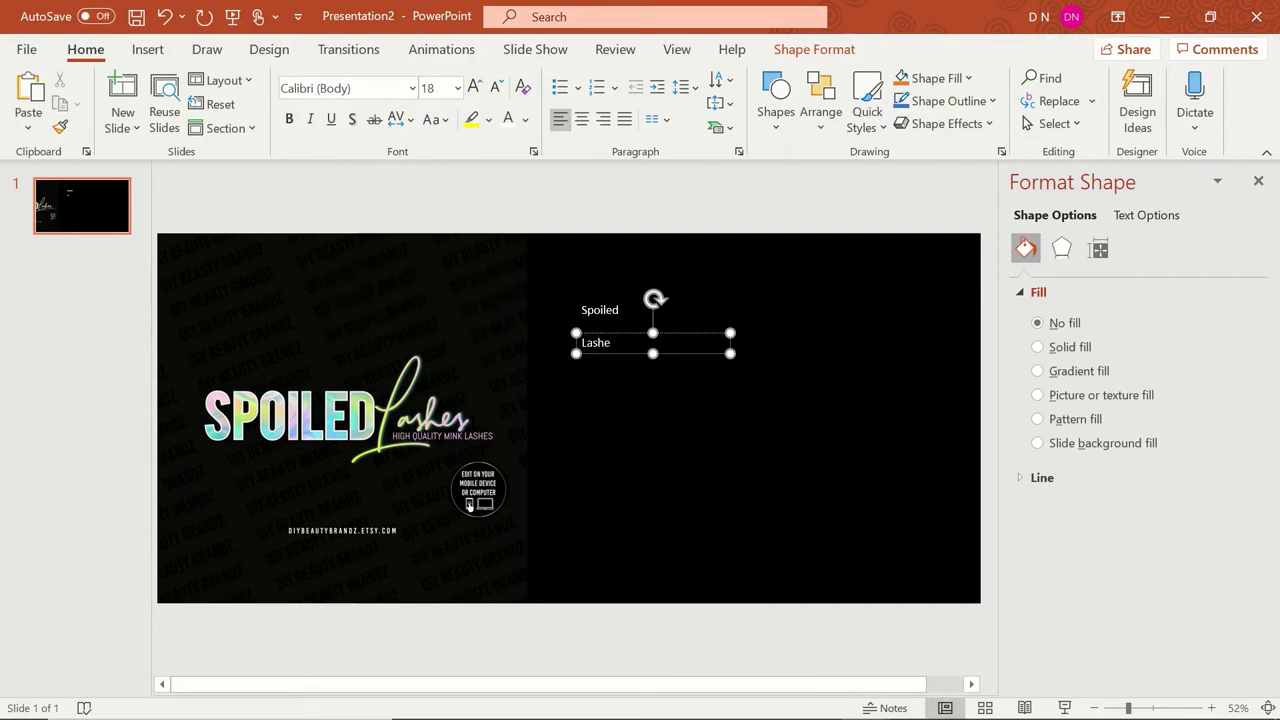
click(635, 354)
key(ctrl+d)
drag(634, 363, 630, 386)
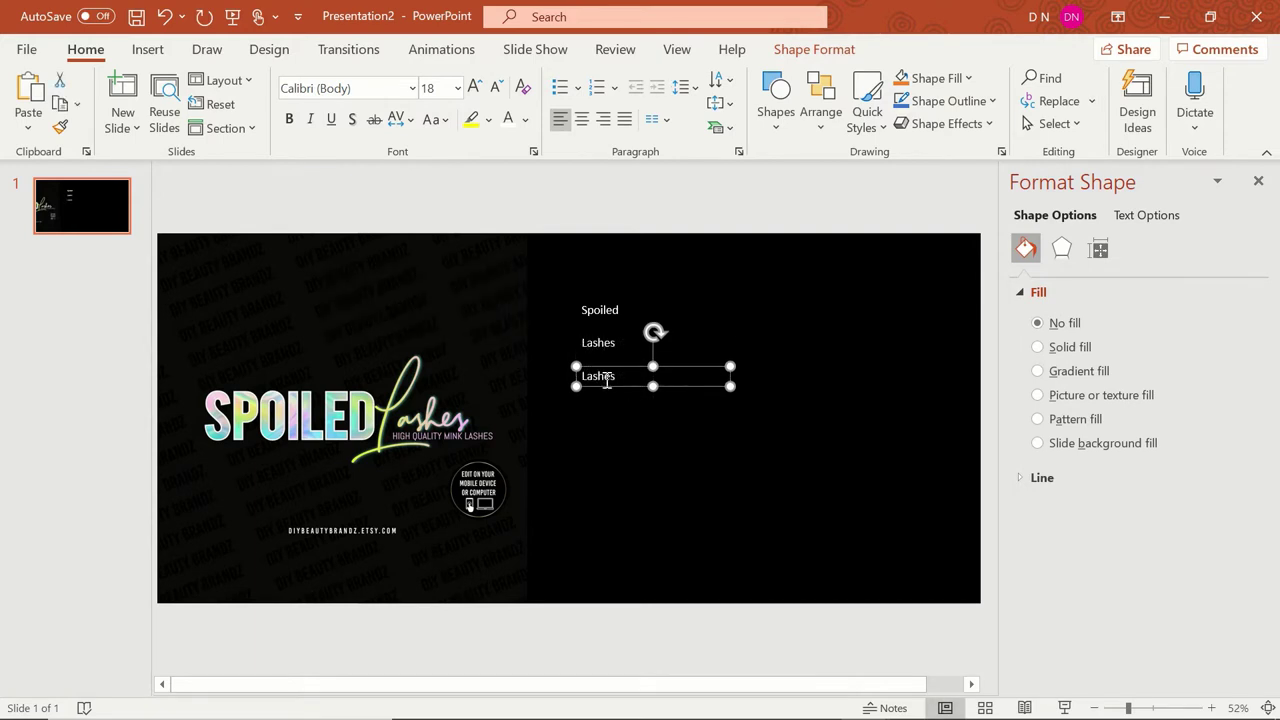
double_click(617, 387)
text(High Quality Mink)
Enlarge all three text lines to 44 pt and widen their boxes
drag(863, 241, 566, 499)
click(476, 88)
click(476, 88)
click(476, 88)
click(476, 88)
click(476, 88)
click(476, 88)
drag(729, 445, 958, 463)
click(958, 463)
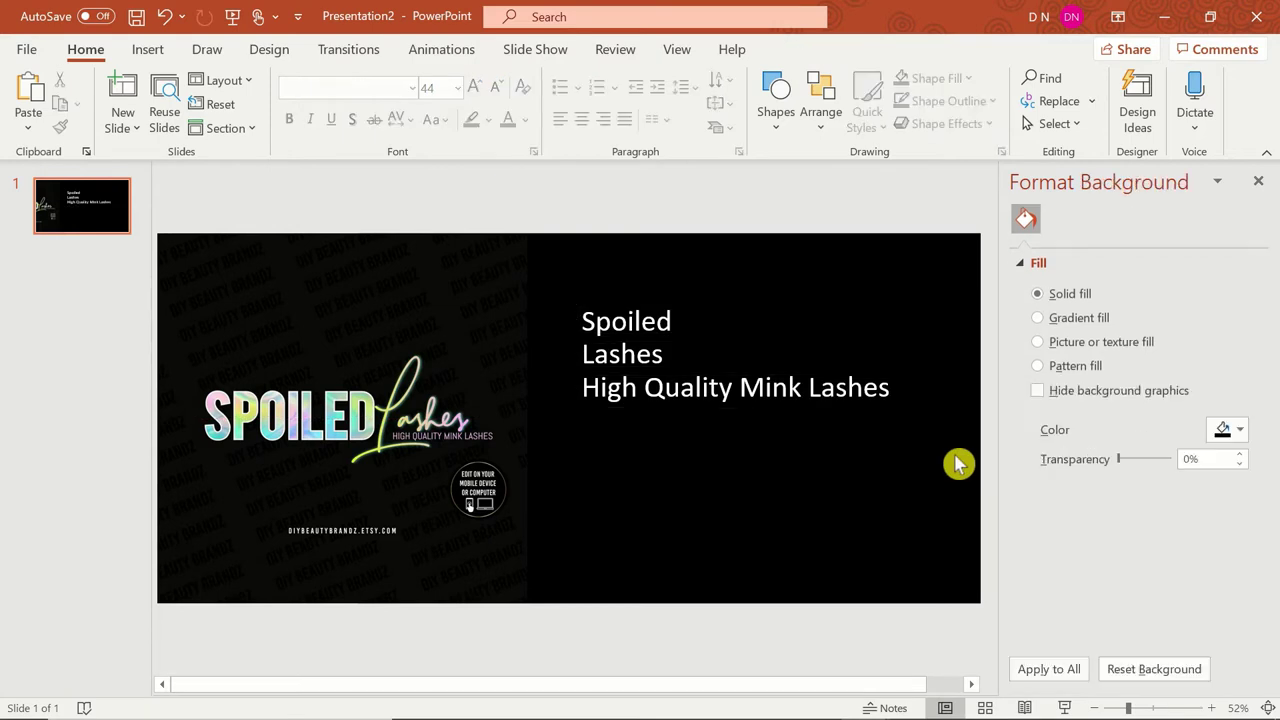
Select the Lashes line and browse the font list for a script font
click(663, 335)
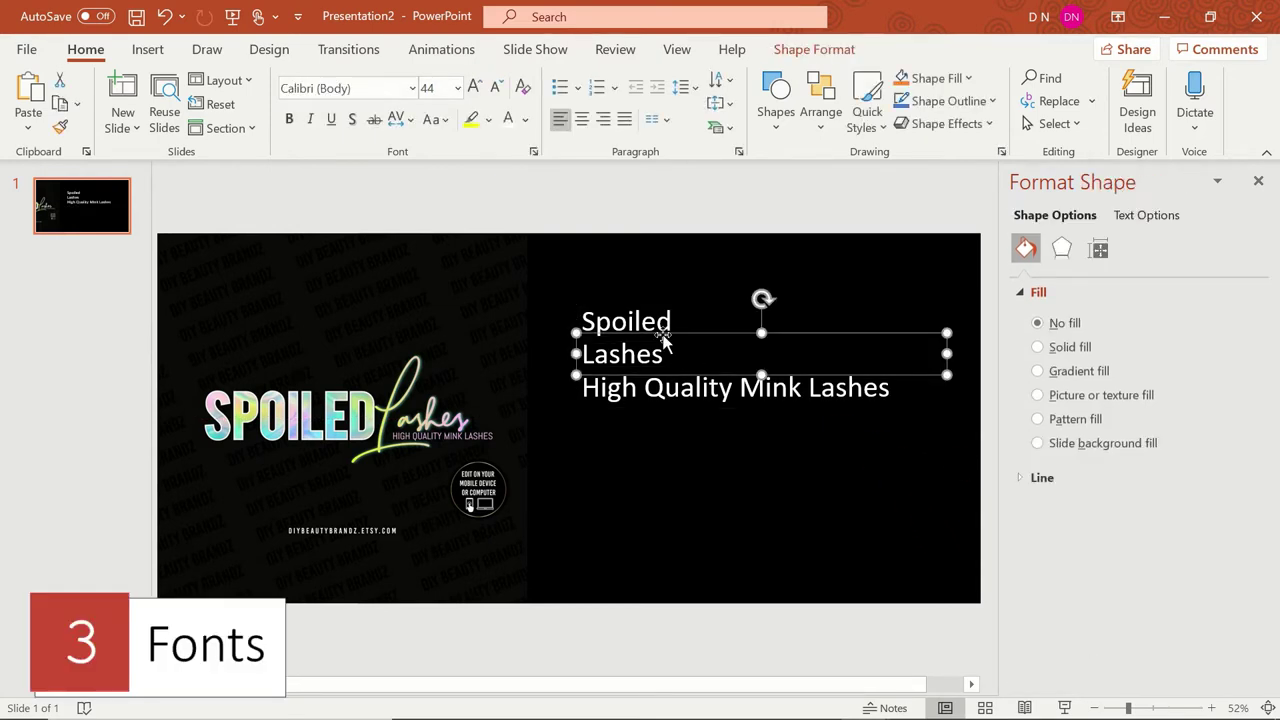
click(411, 88)
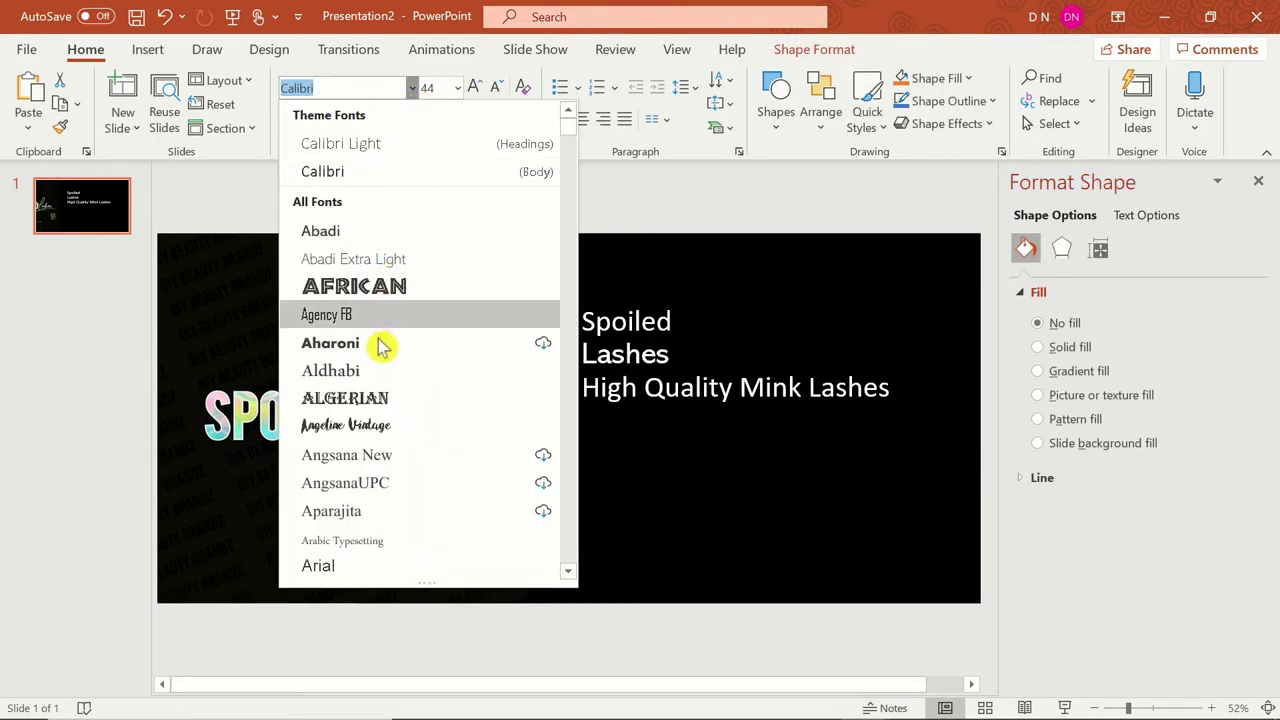
scroll(386, 406, down, 4)
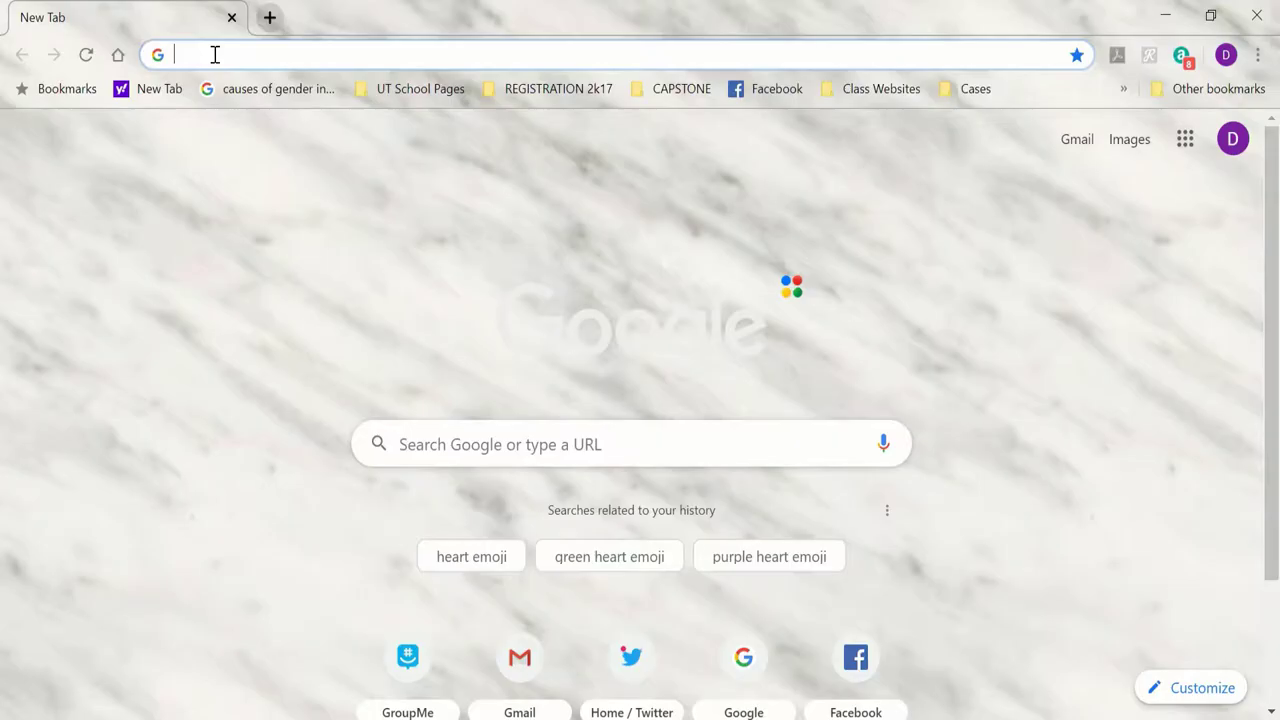
Go to fontspace.com and search for 'script' fonts
text(fontspace.com)
key(Return)
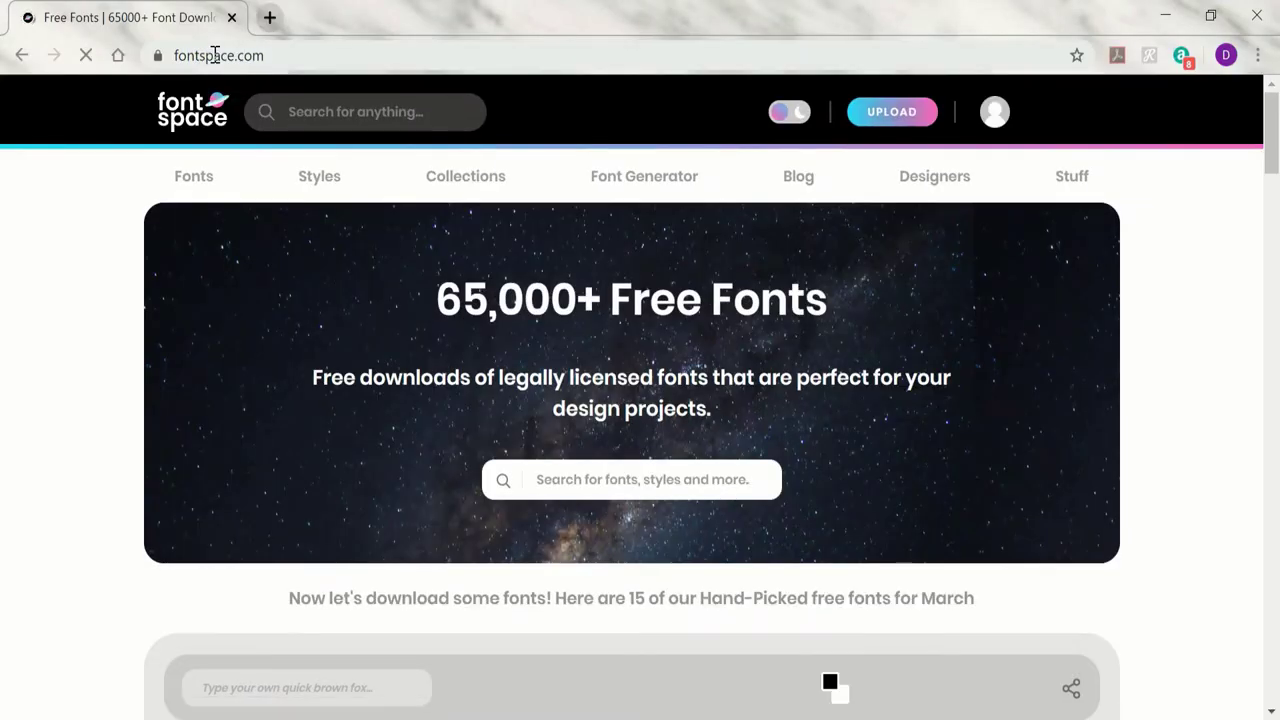
scroll(103, 314, down, 4)
scroll(102, 316, down, 5)
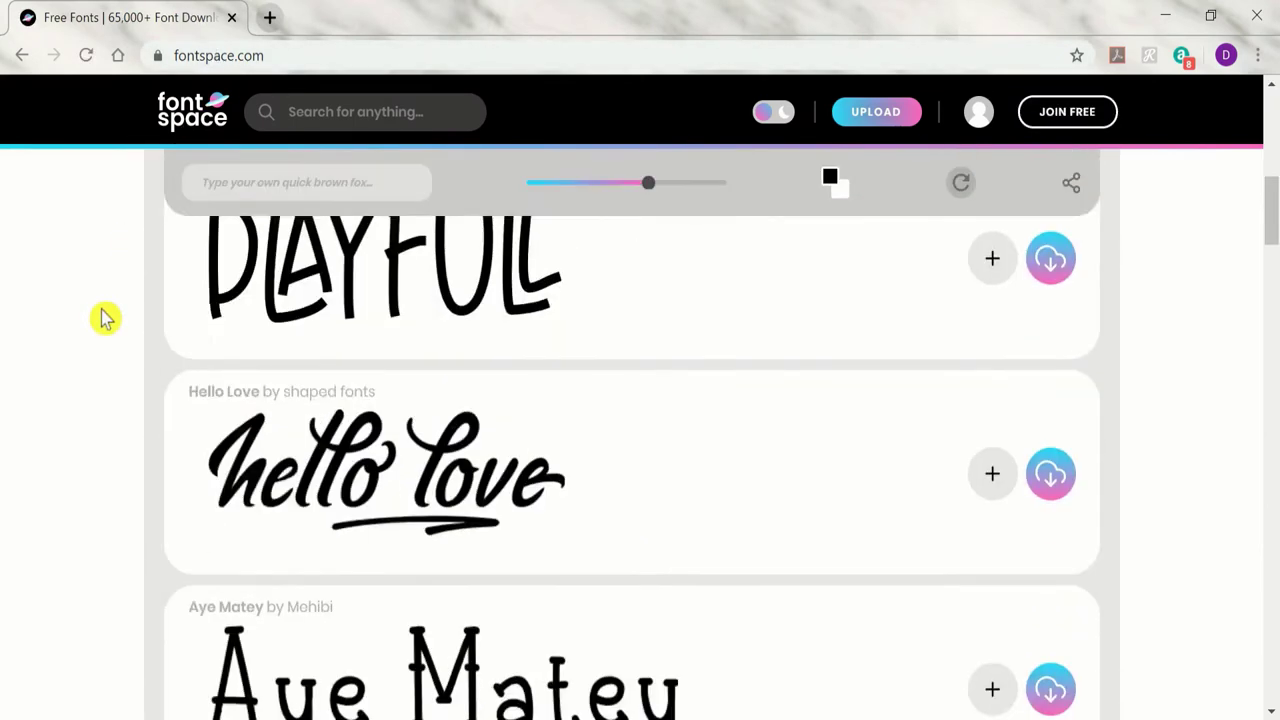
scroll(100, 314, up, 10)
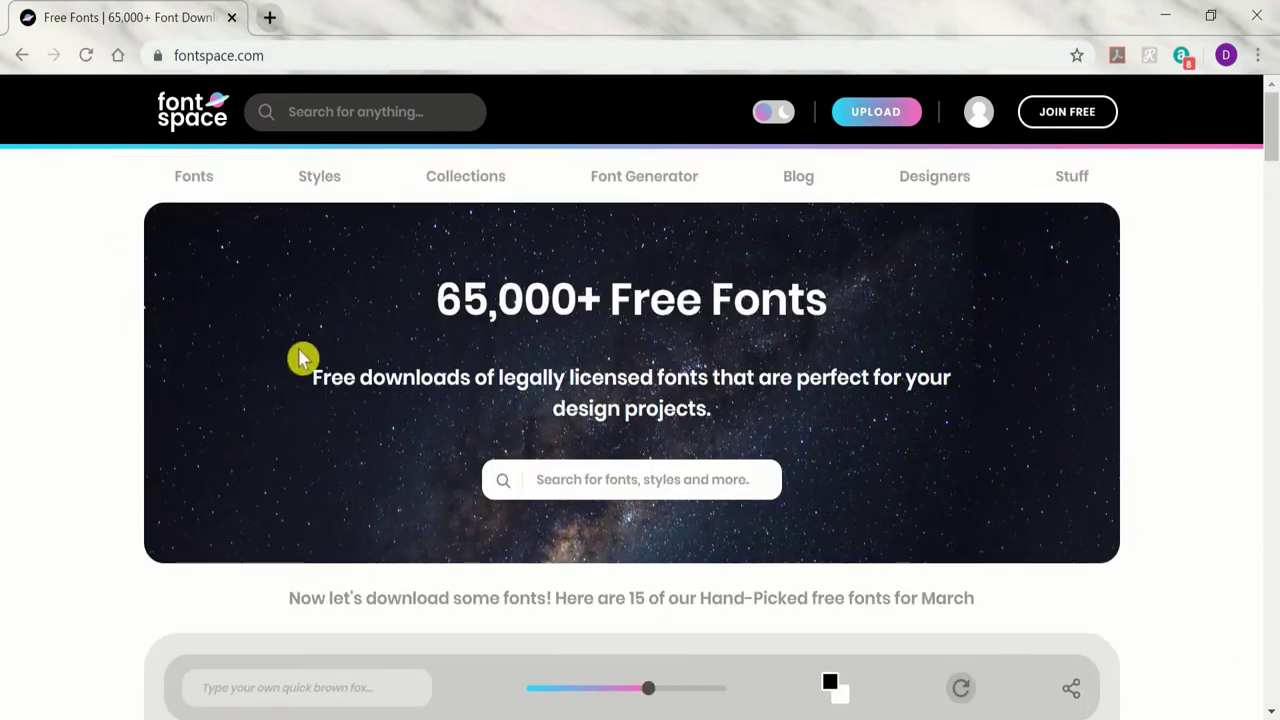
click(286, 110)
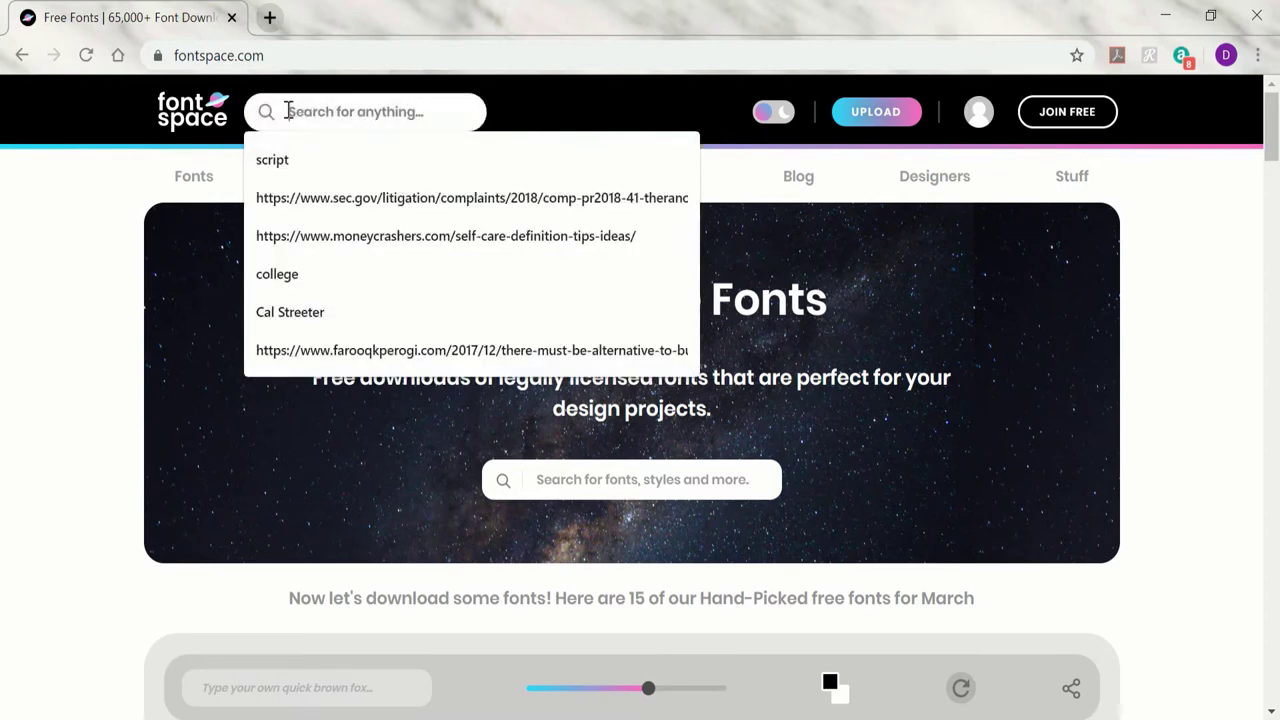
text(script)
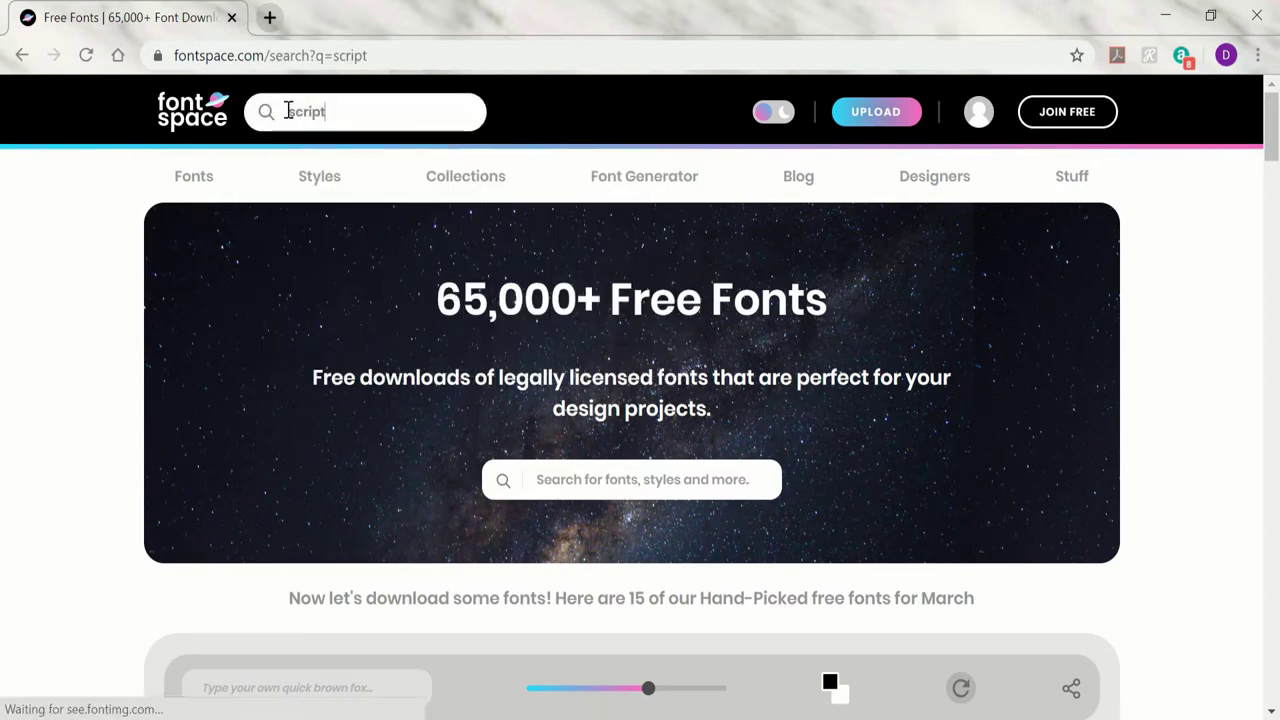
key(Return)
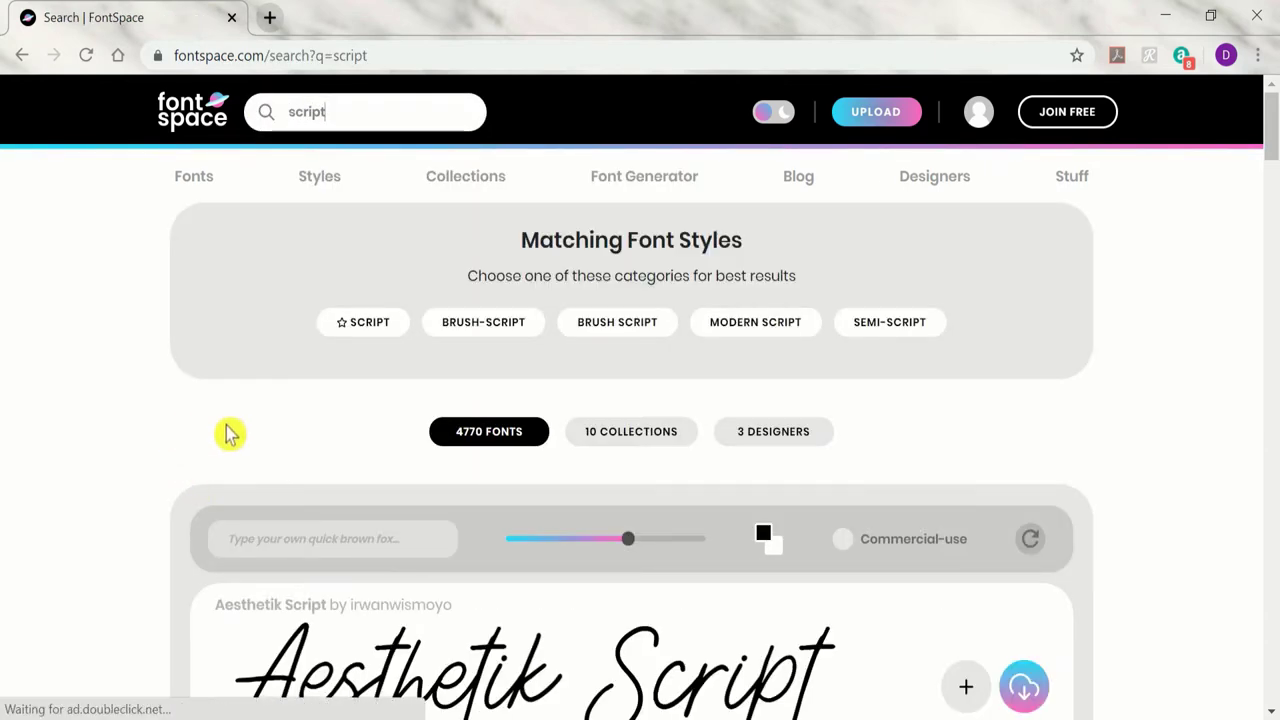
Preview the script results with the sample text 'Lashes' at larger sizes
scroll(265, 452, down, 5)
scroll(250, 458, up, 6)
click(263, 537)
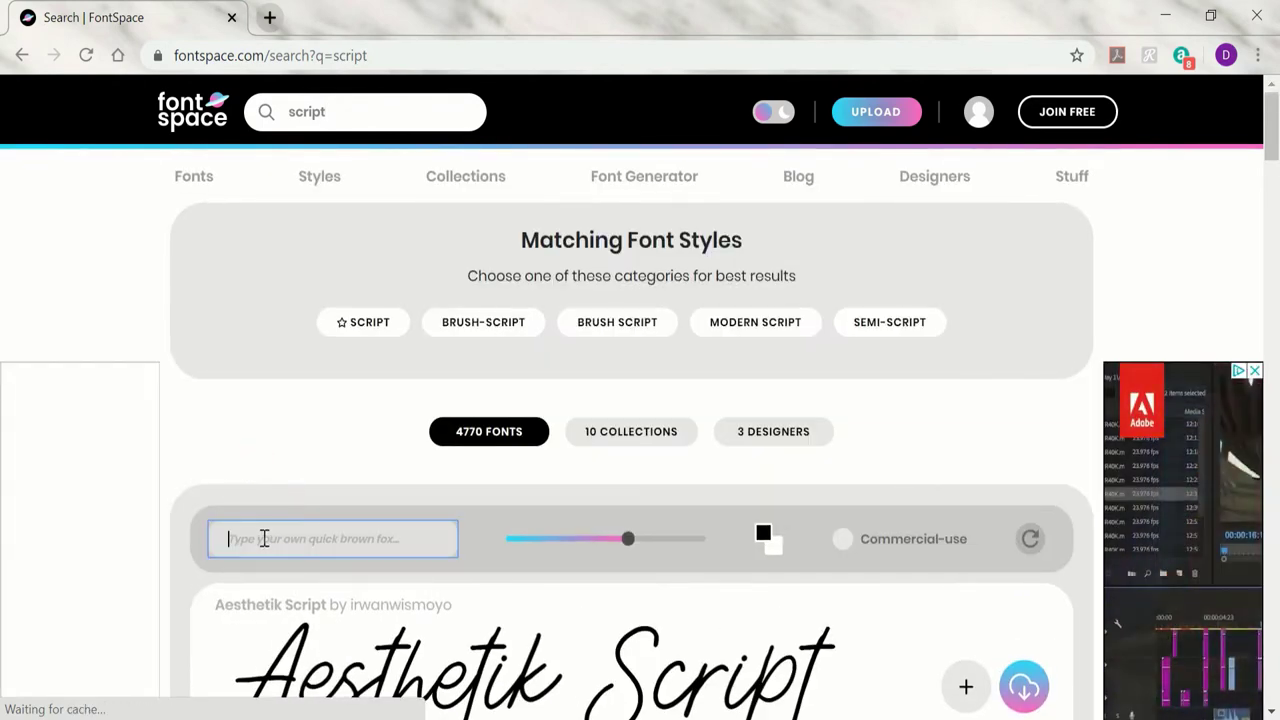
scroll(263, 537, down, 1)
text(I)
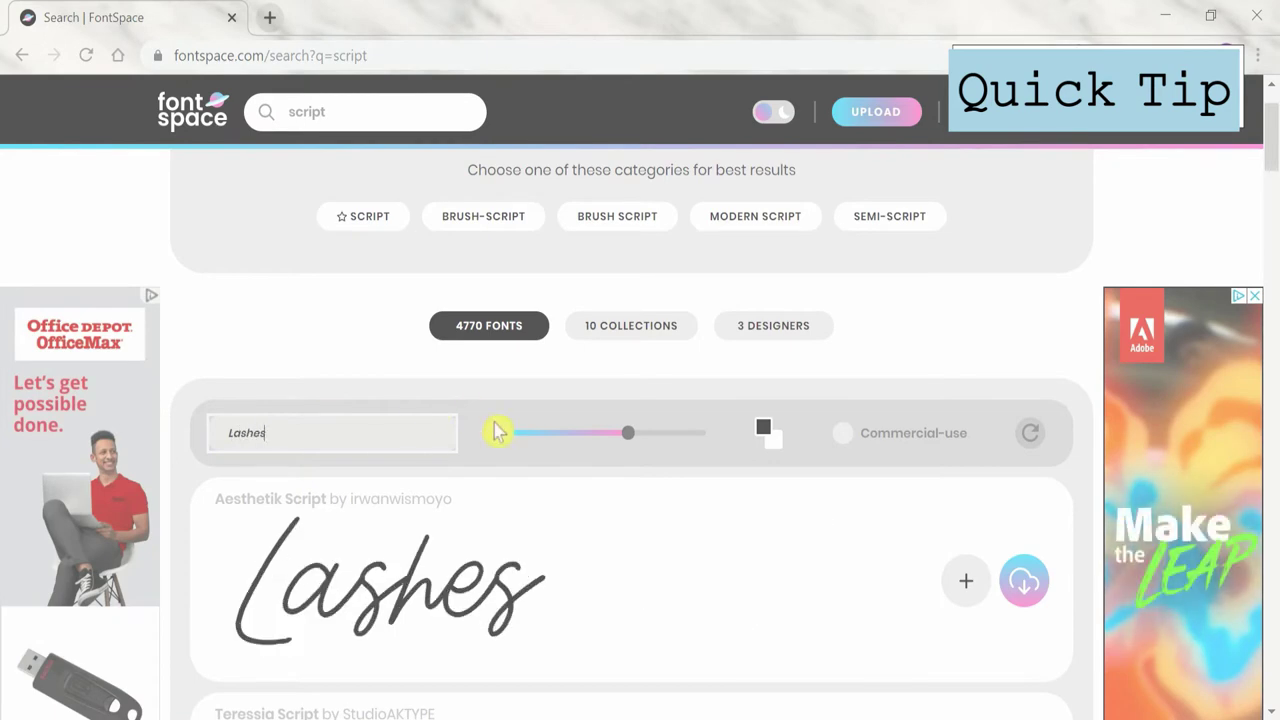
scroll(520, 530, down, 6)
scroll(510, 525, down, 6)
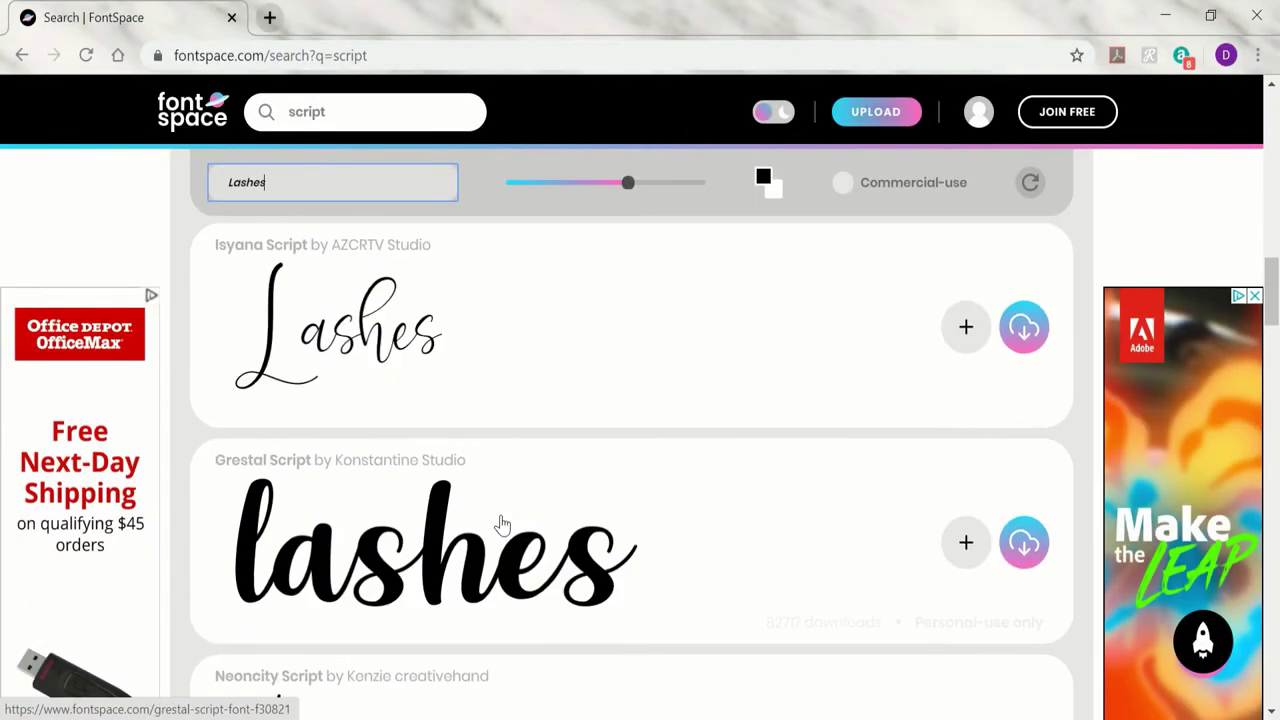
scroll(502, 525, up, 7)
scroll(508, 527, up, 8)
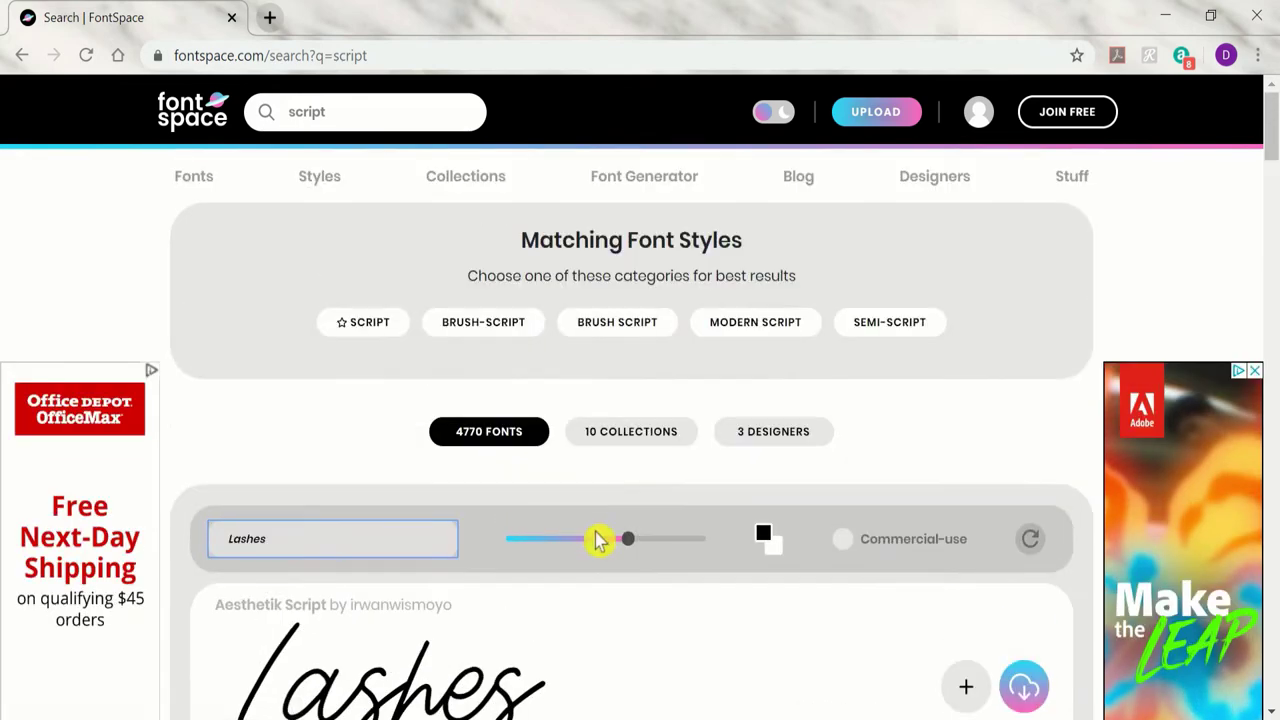
drag(625, 545, 621, 572)
Check the preview colour choices without changing colour and scroll through the results
scroll(650, 568, down, 1)
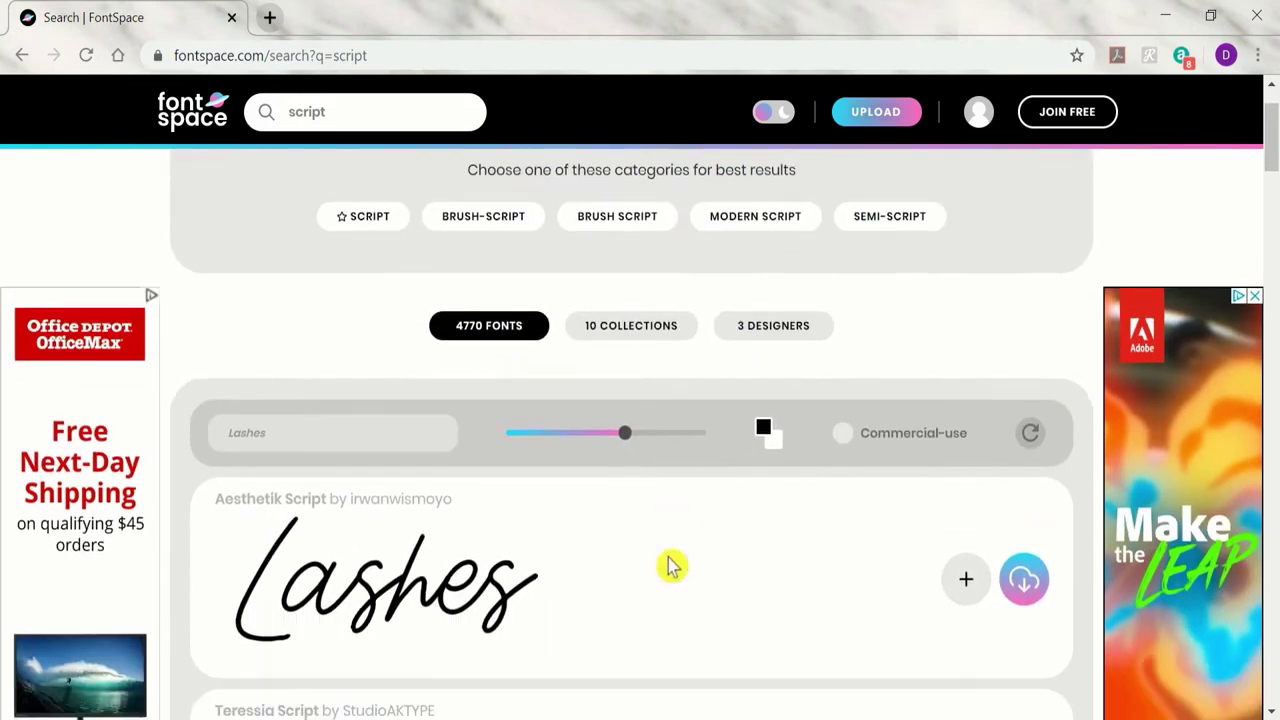
click(762, 430)
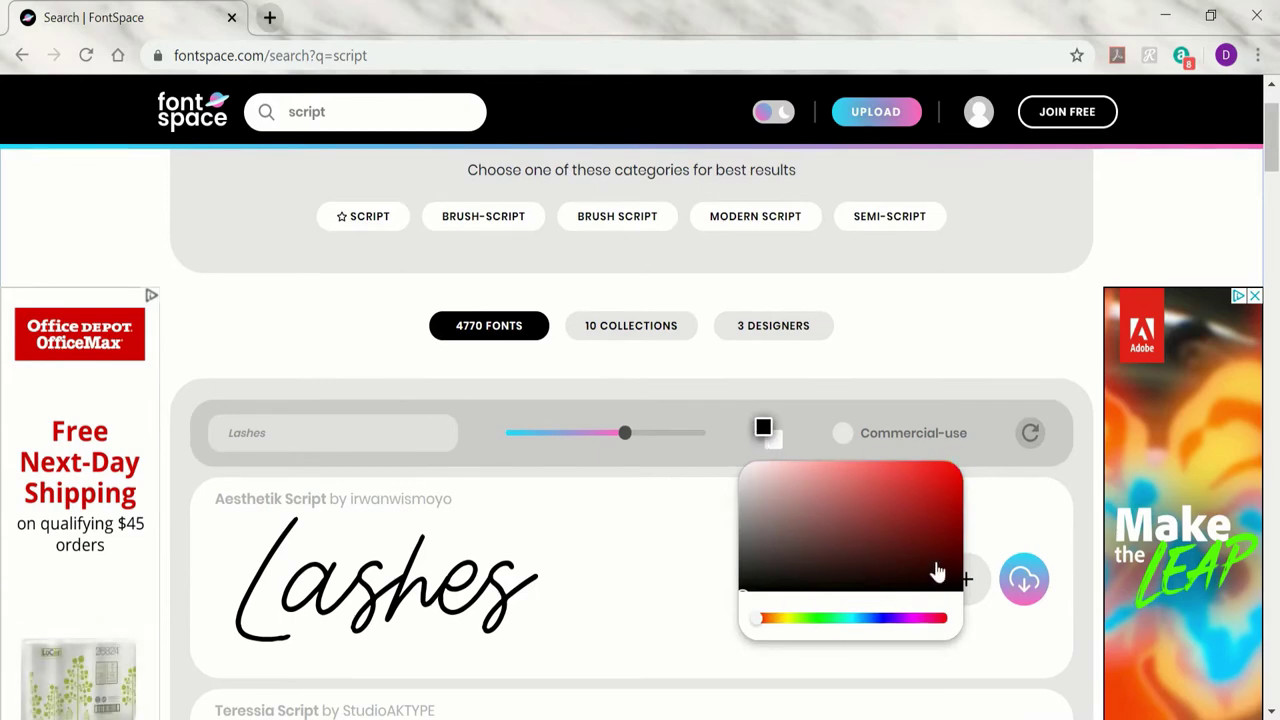
click(480, 451)
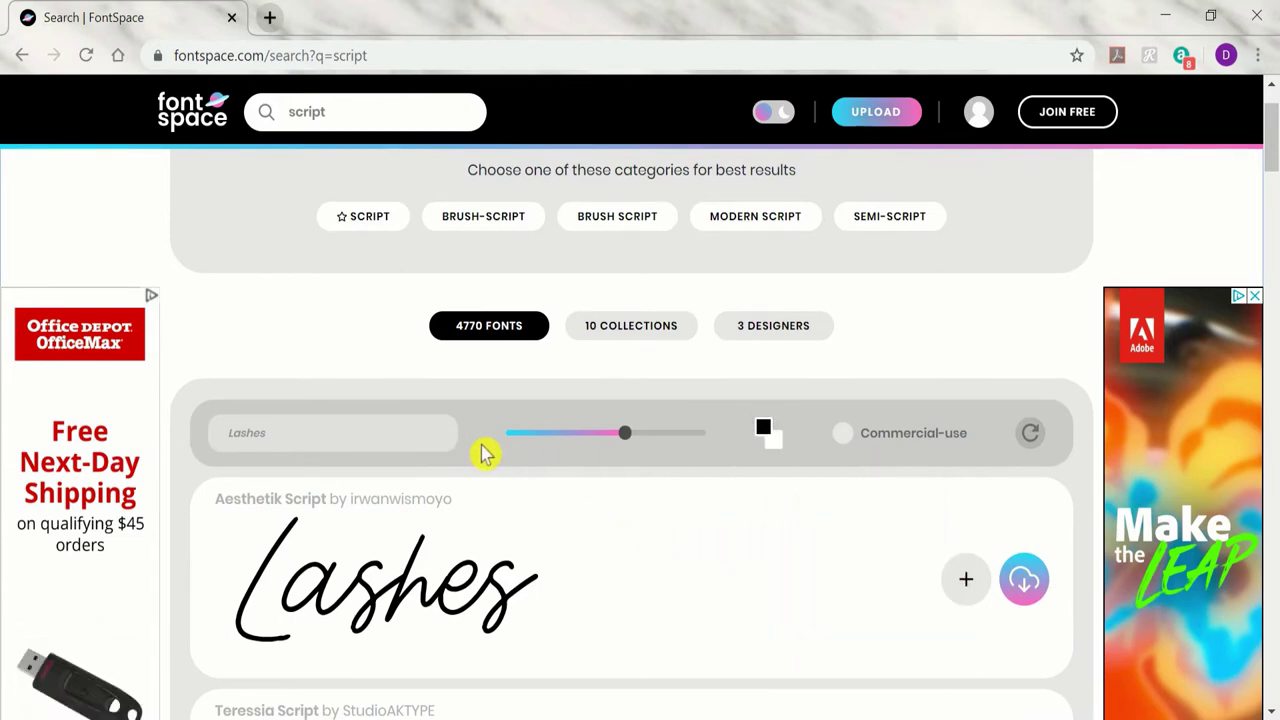
scroll(470, 452, down, 4)
scroll(478, 456, down, 20)
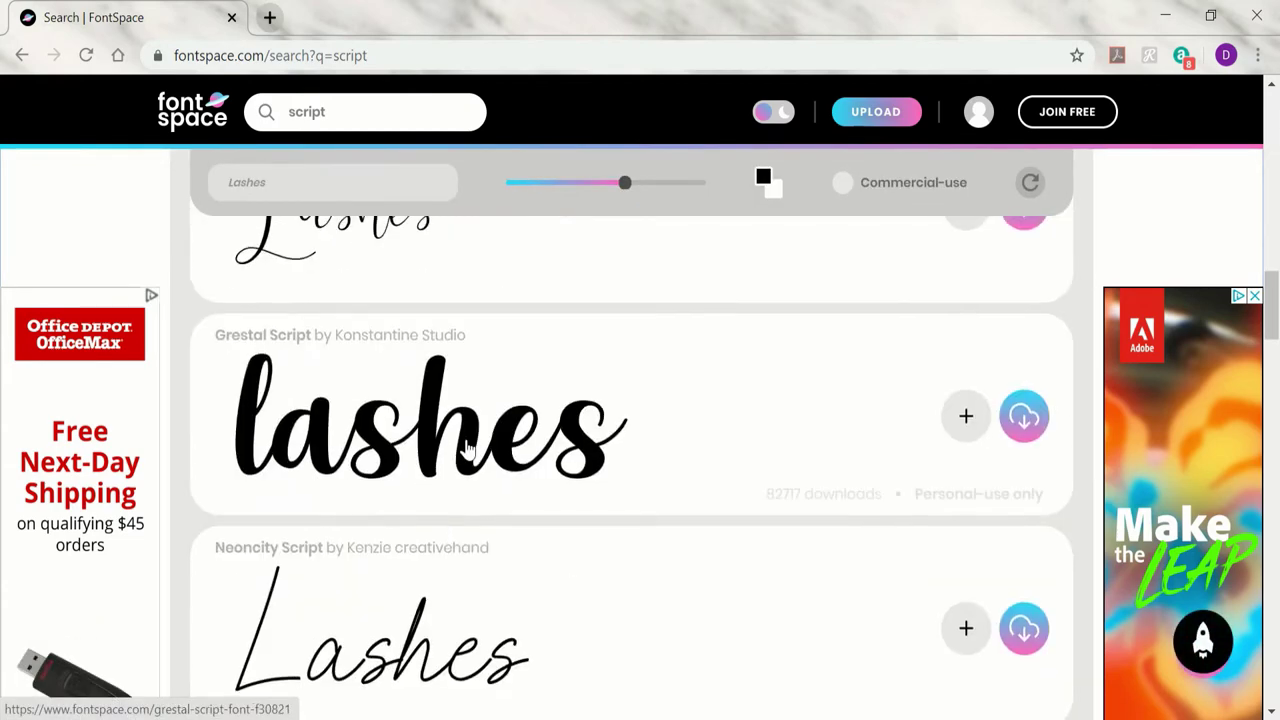
scroll(470, 452, down, 20)
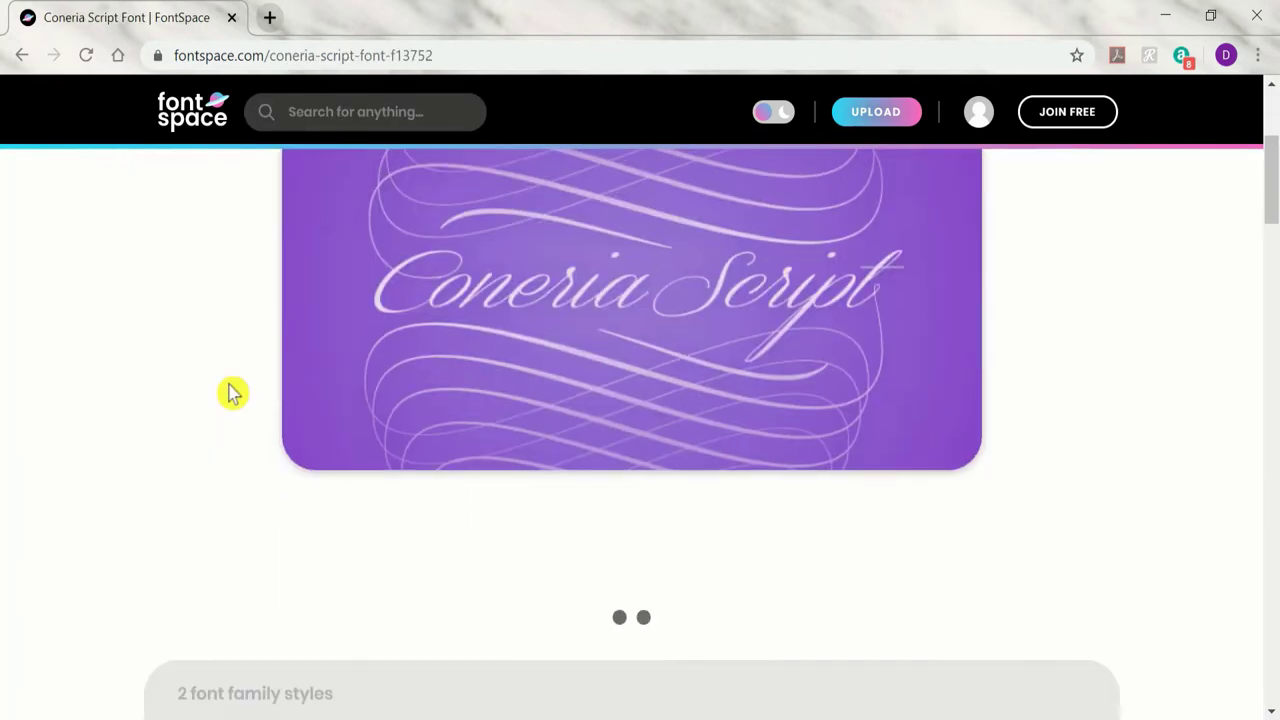
Download Coneria Script as coneria-script-font.zip and open the zip with its two TrueType files
scroll(231, 392, down, 5)
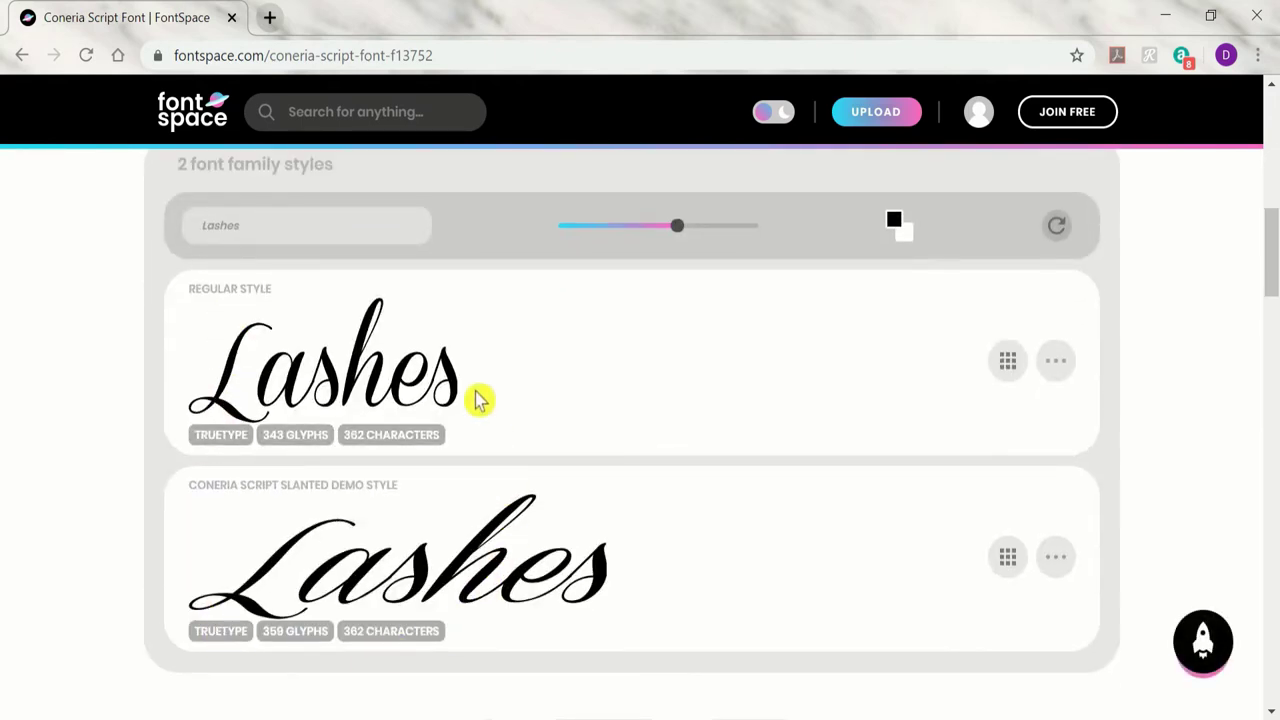
scroll(477, 400, down, 5)
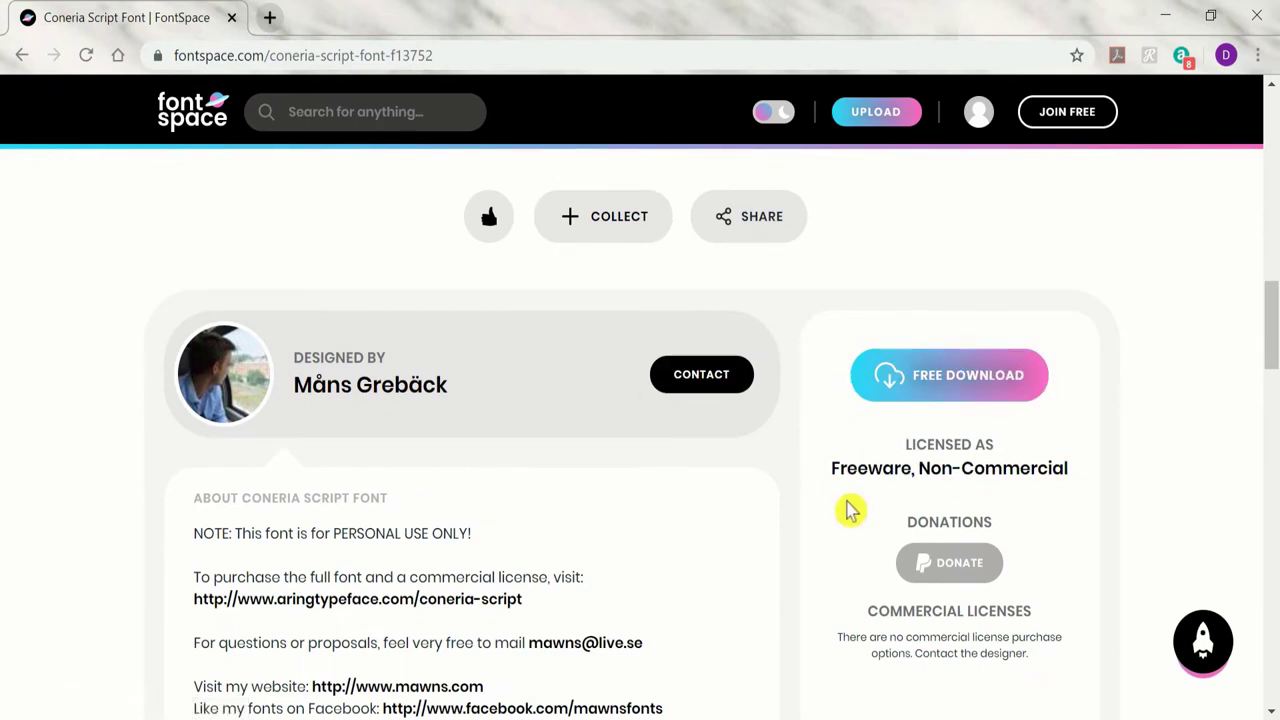
scroll(765, 517, down, 1)
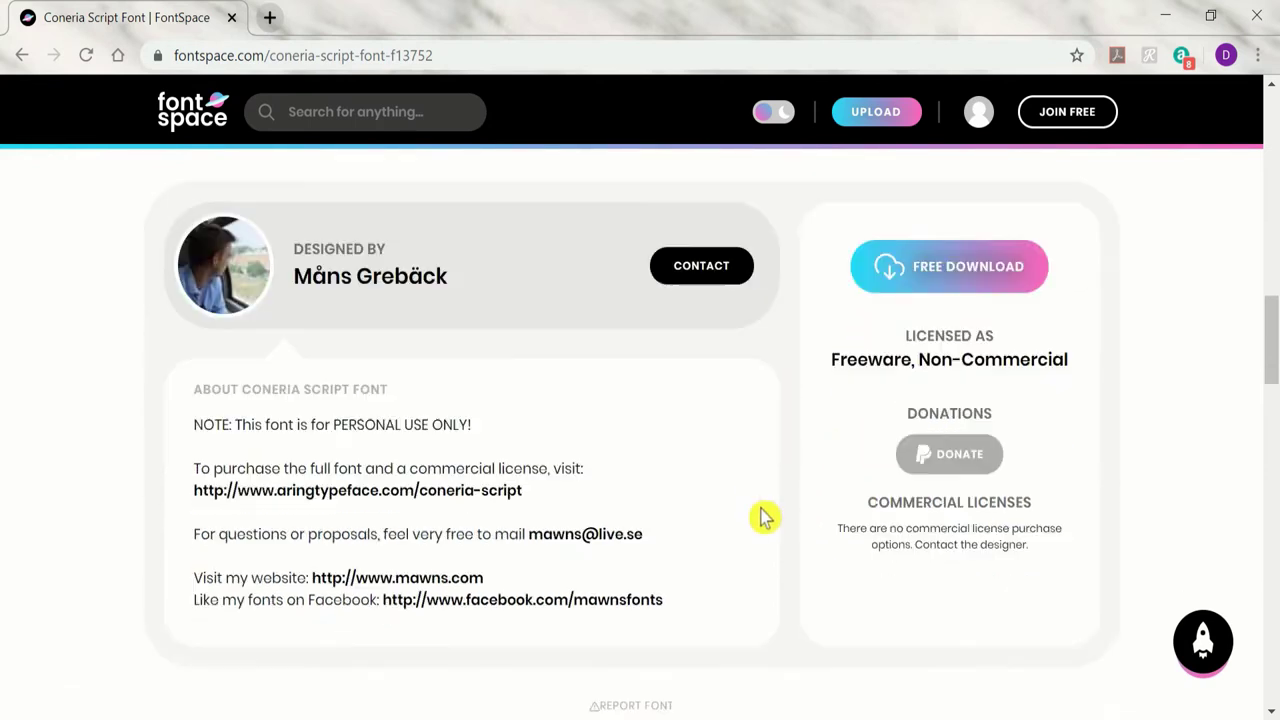
scroll(765, 517, down, 1)
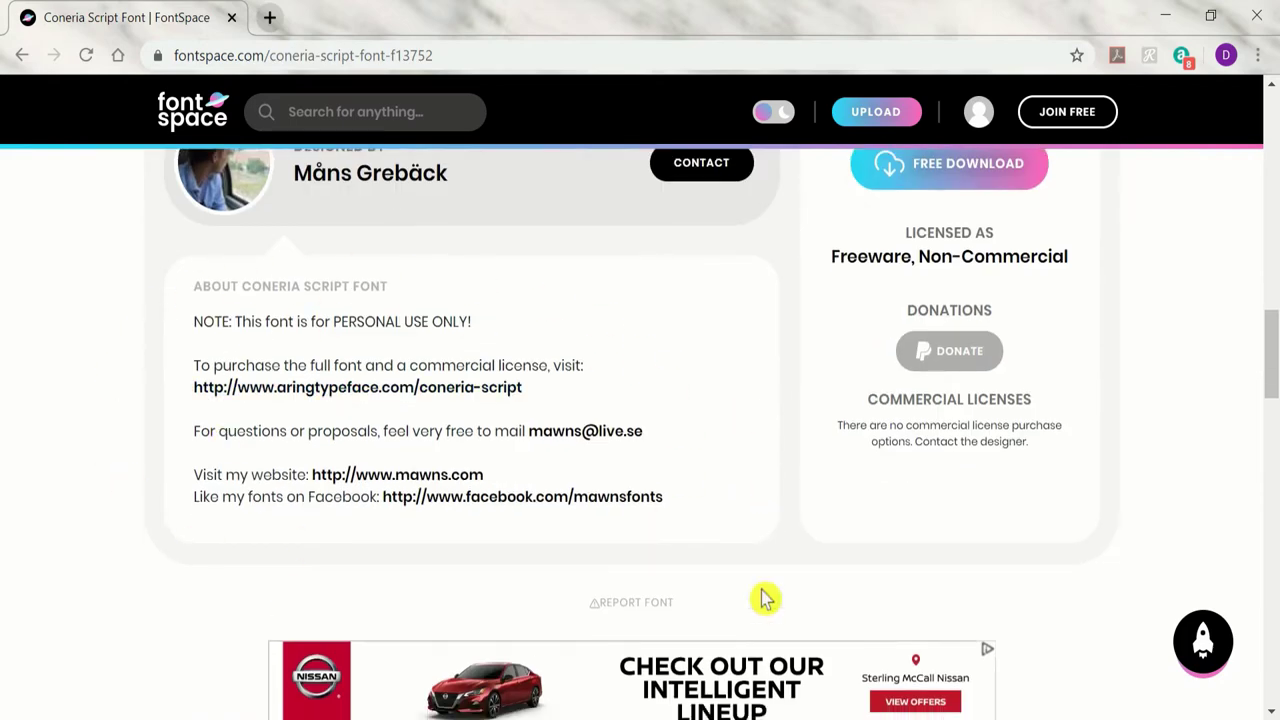
scroll(752, 539, up, 1)
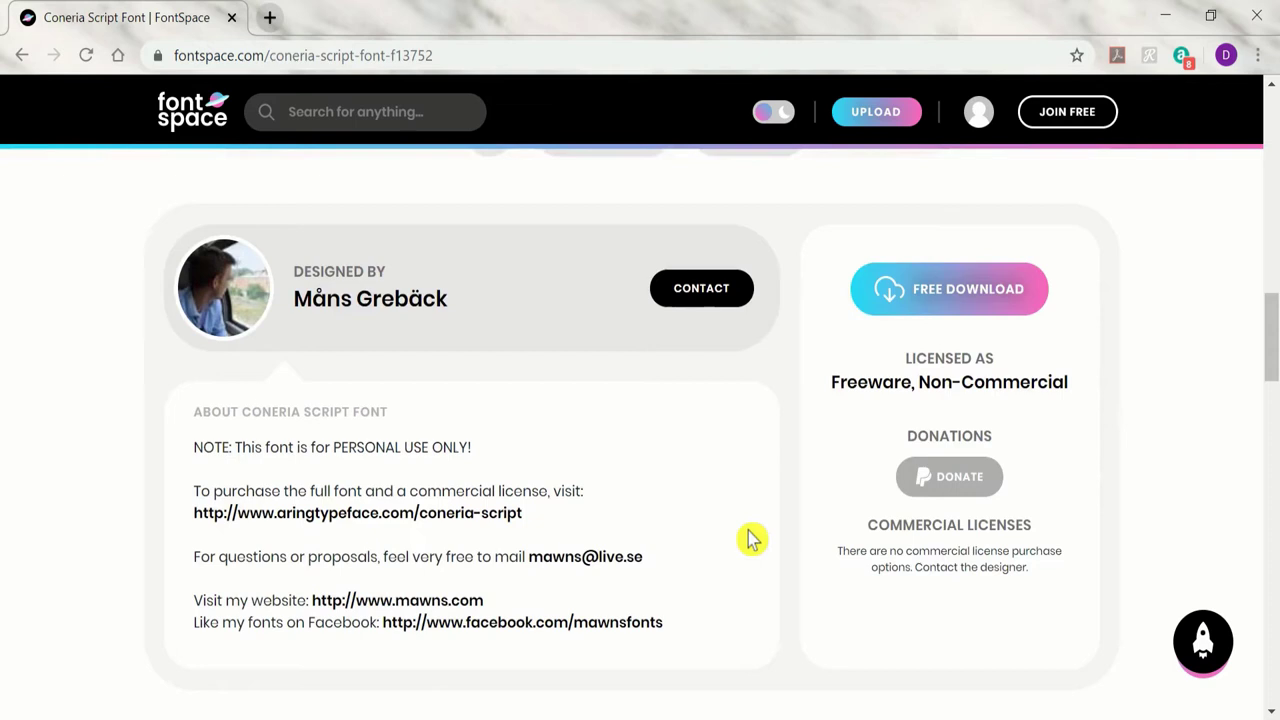
scroll(752, 540, up, 3)
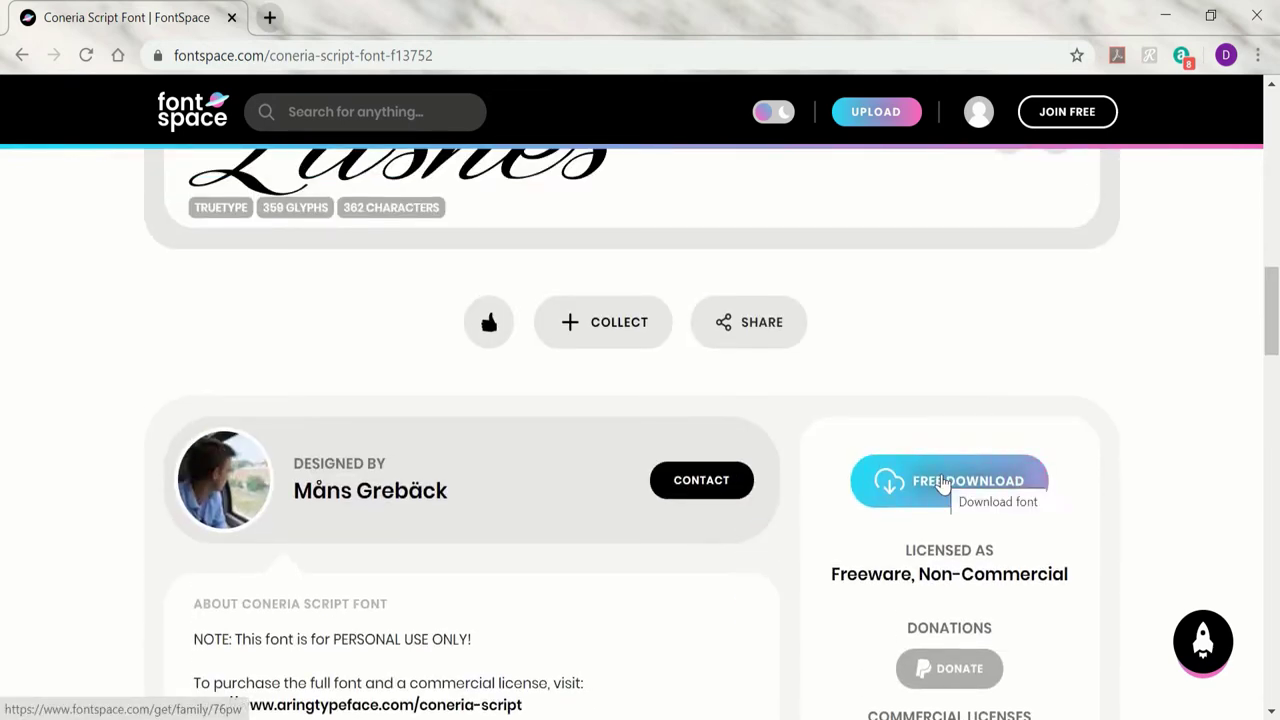
click(935, 485)
click(127, 700)
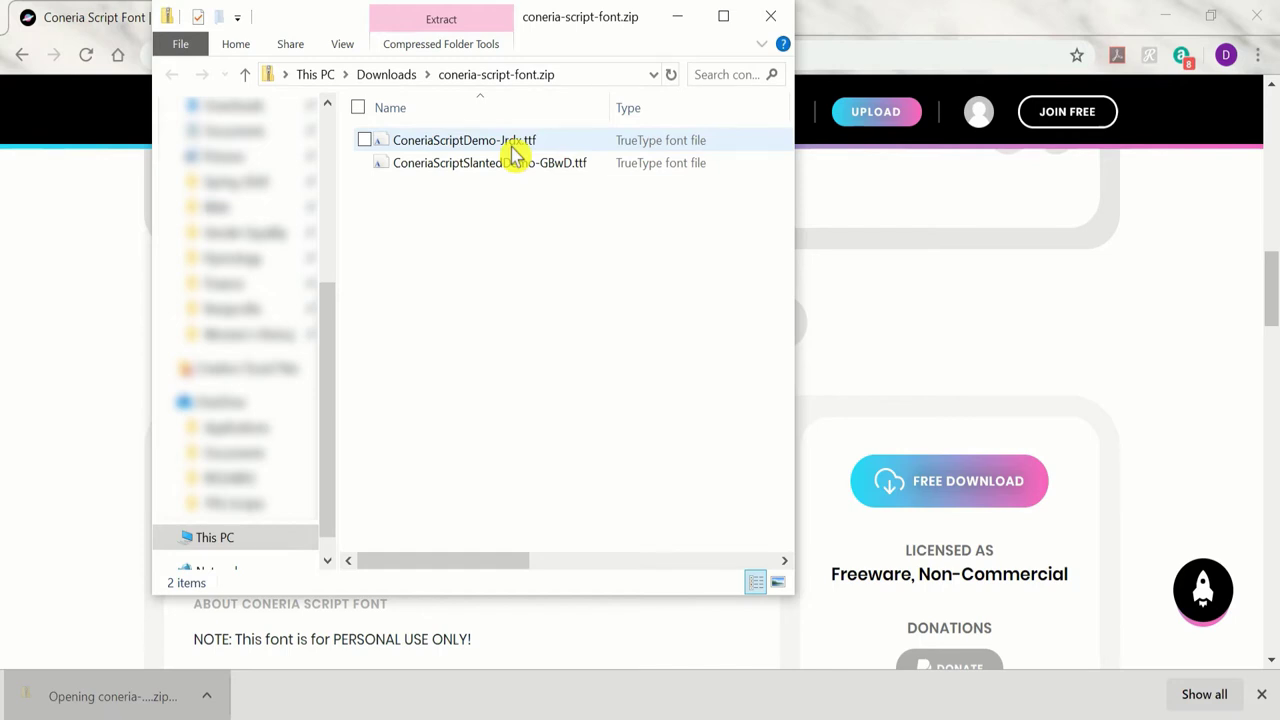
Install the regular Coneria Script Demo font, replacing the installed copy, then close the viewer
double_click(512, 147)
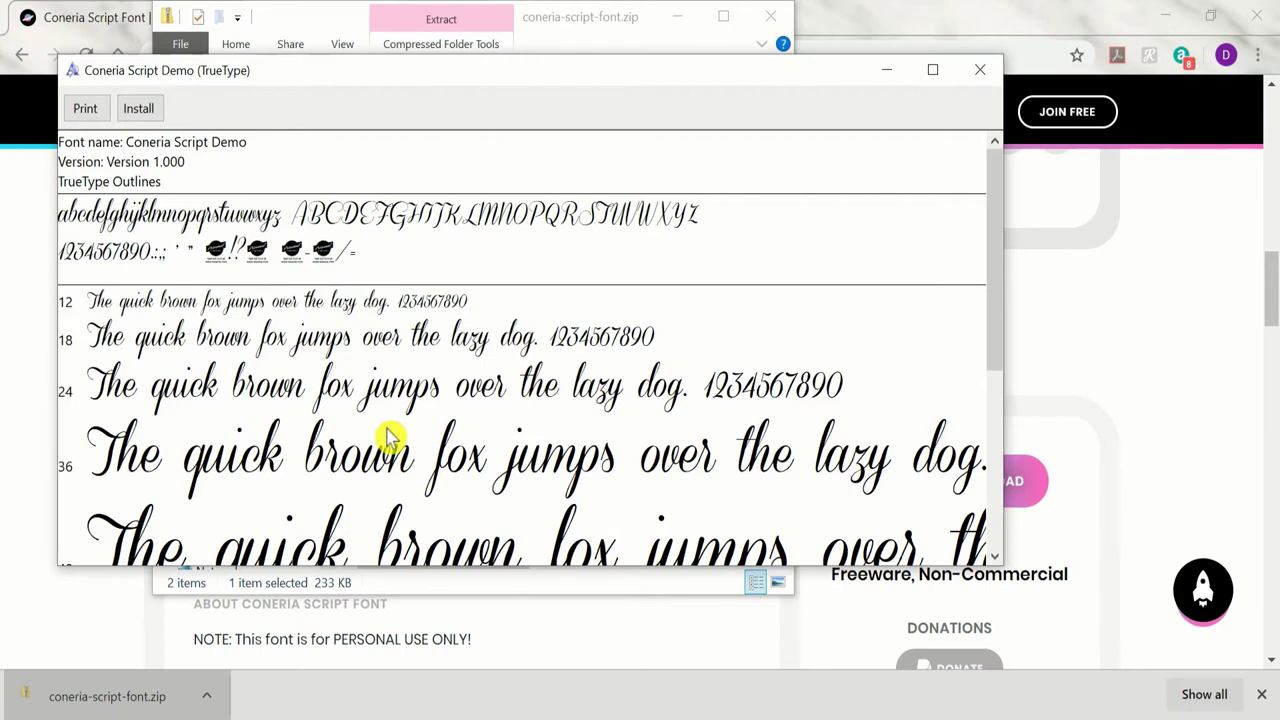
click(140, 108)
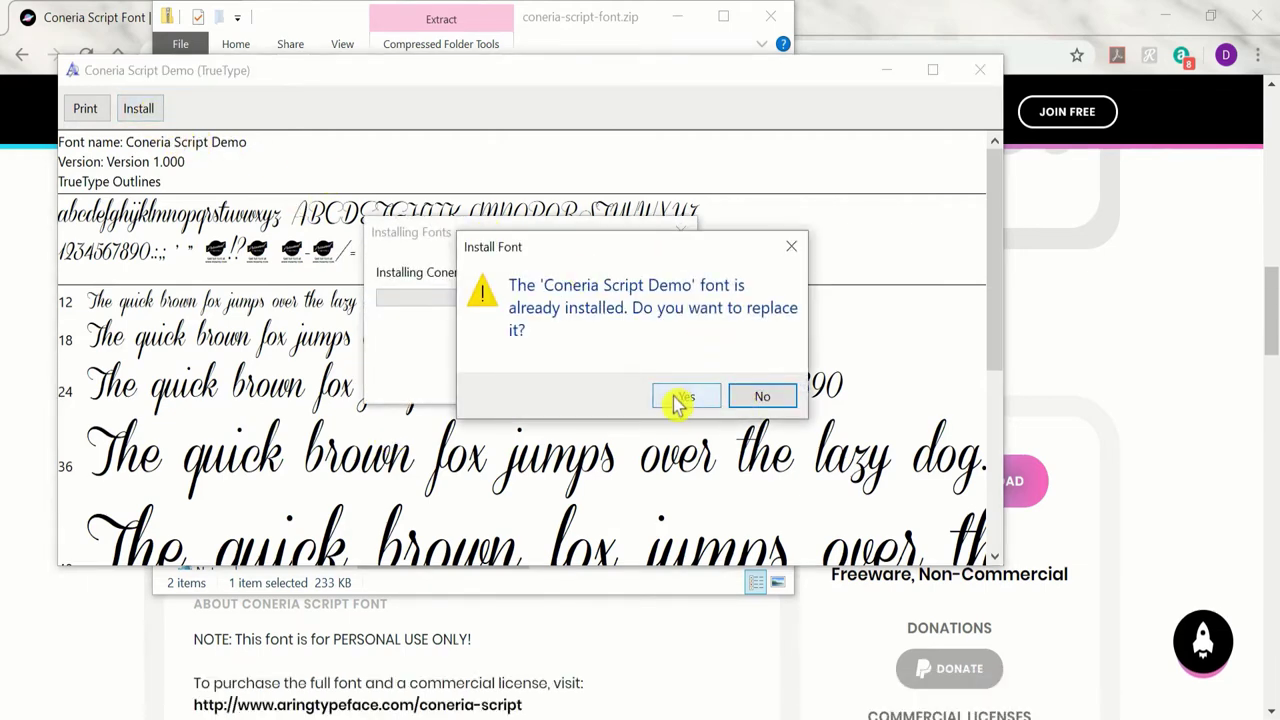
click(682, 398)
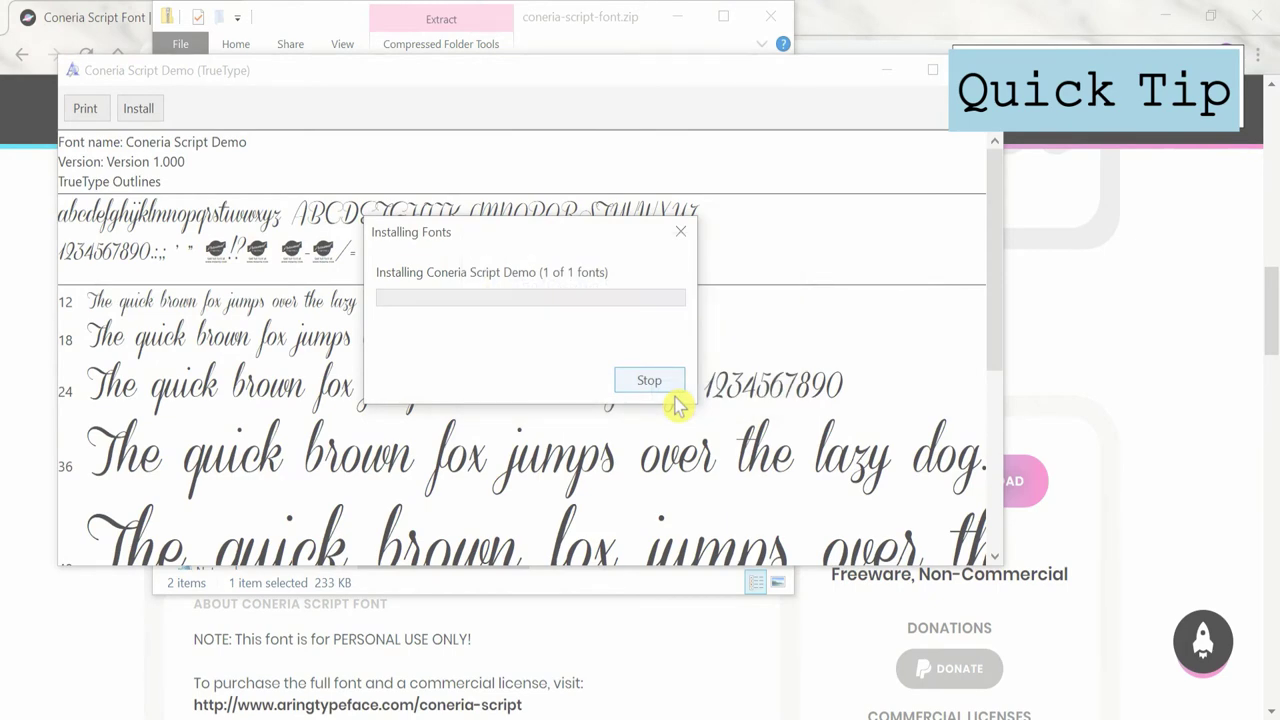
key(alt+F4)
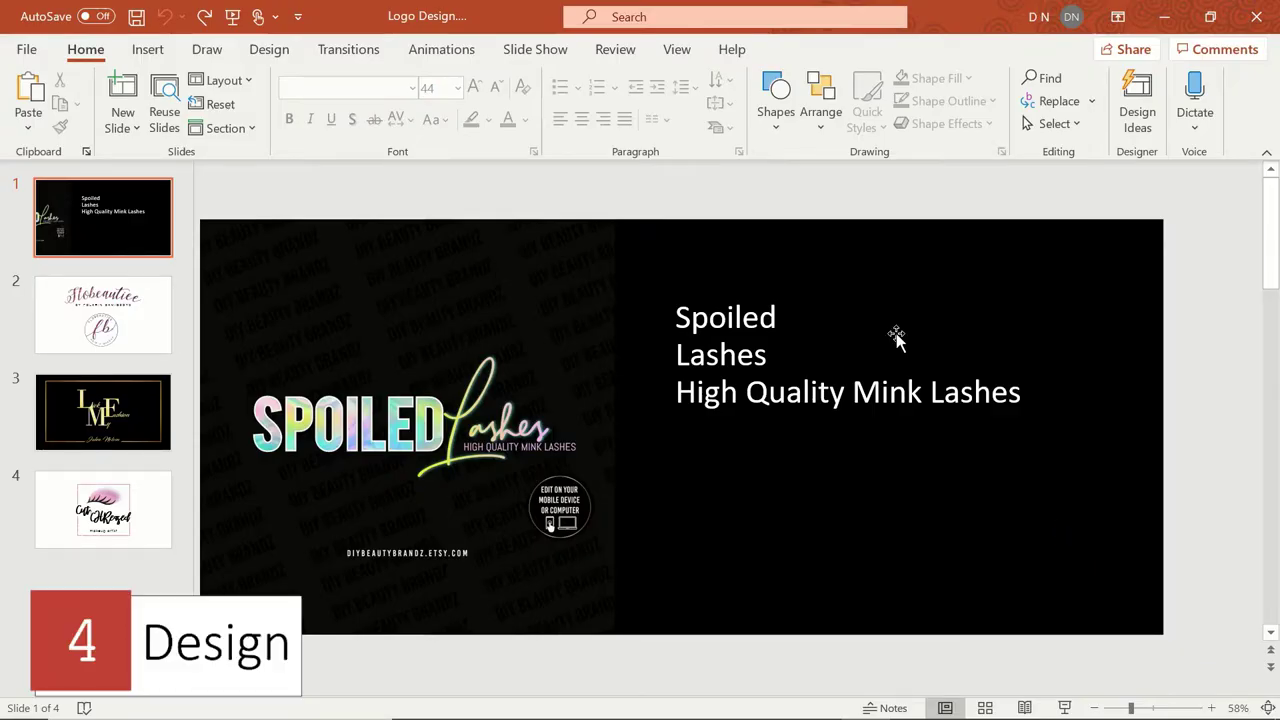
Set Lashes to Coneria Script Demo, enlarge it, and spread the Spoiled and tagline lines apart
click(802, 300)
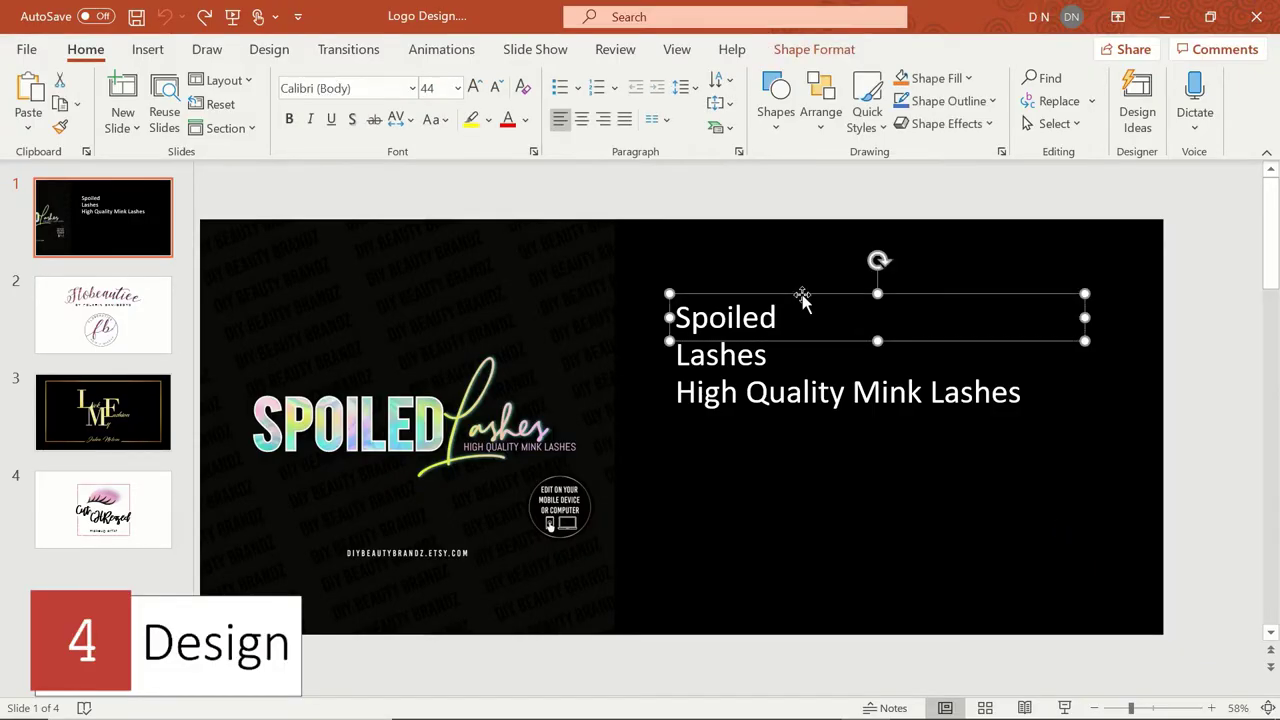
click(779, 368)
click(365, 87)
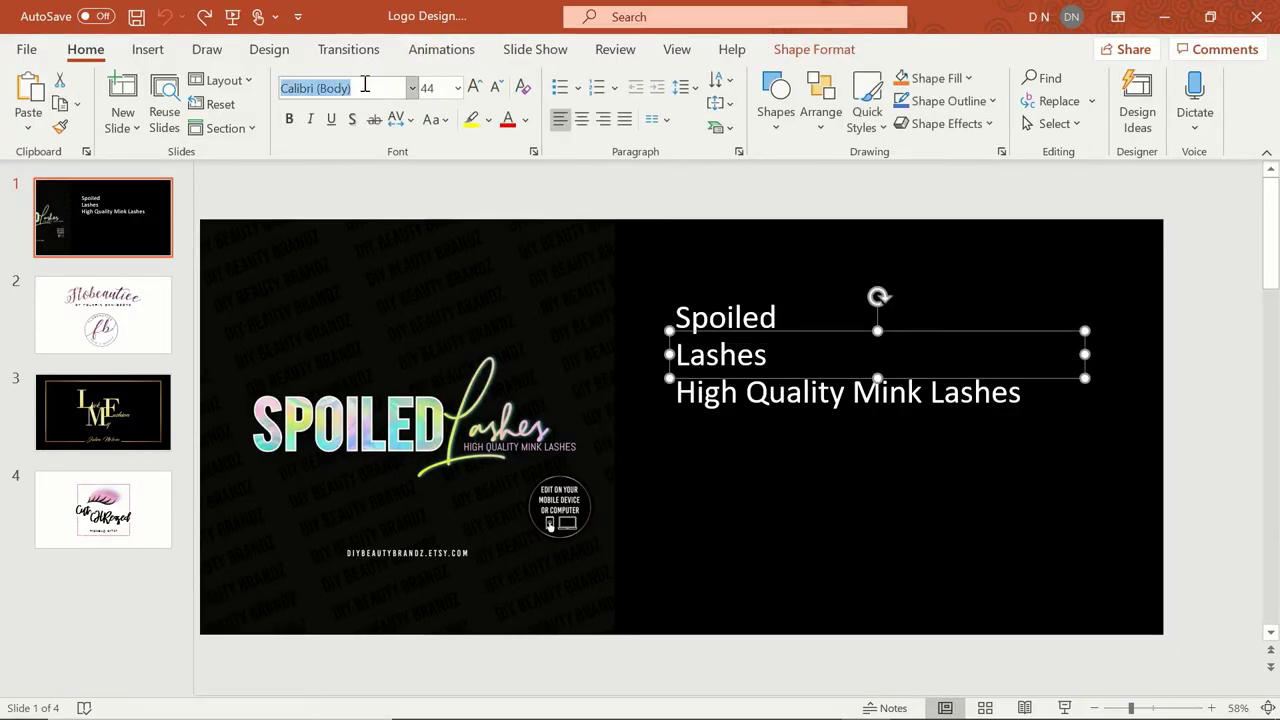
text(Coneria Script Demo)
key(Return)
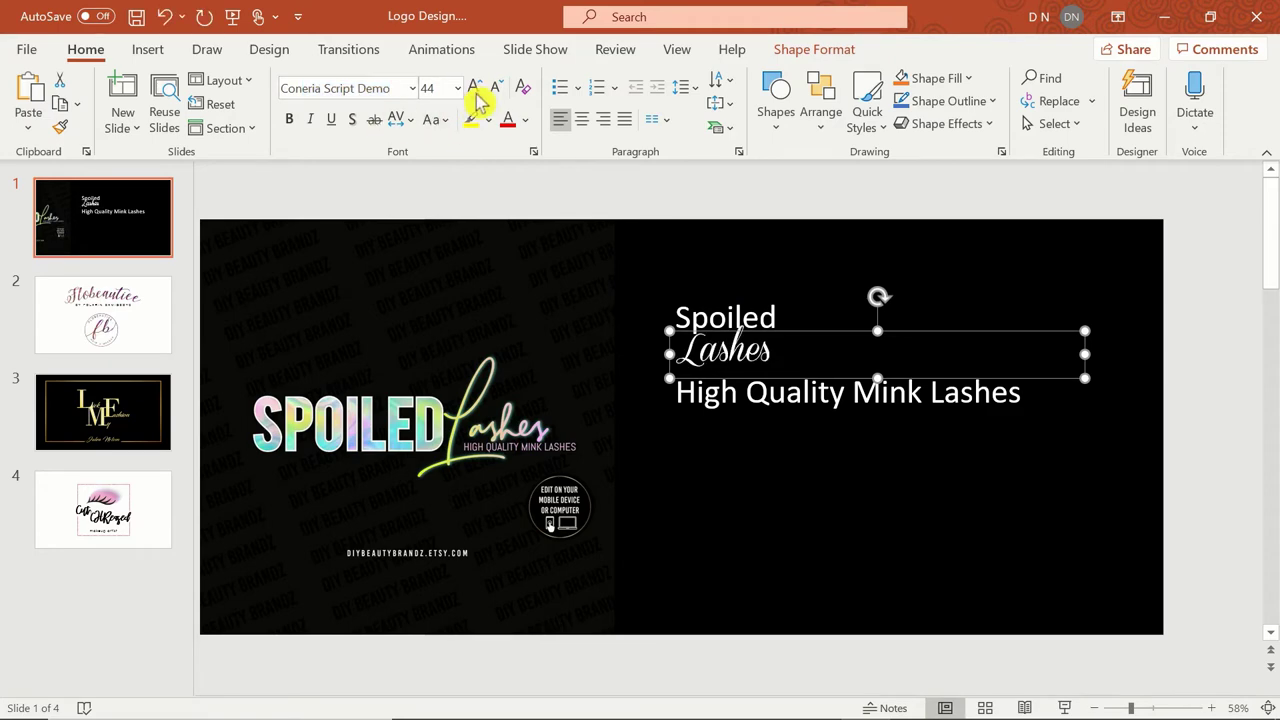
click(474, 87)
click(474, 87)
click(474, 87)
click(474, 87)
click(740, 418)
drag(740, 418, 741, 444)
drag(691, 293, 691, 266)
Browse fonts for Spoiled, then set the tagline to Arial Narrow, shrink it and move it lower right
click(412, 88)
scroll(378, 462, down, 20)
scroll(362, 455, down, 20)
scroll(362, 455, down, 20)
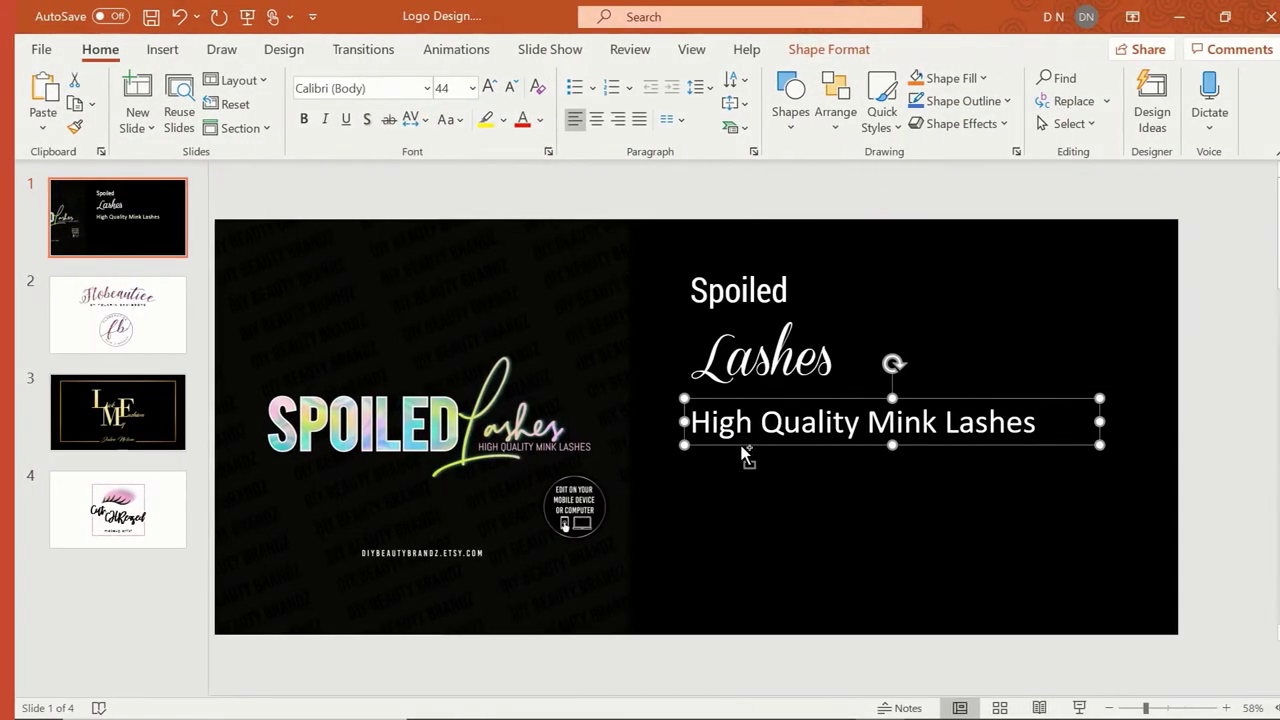
click(412, 88)
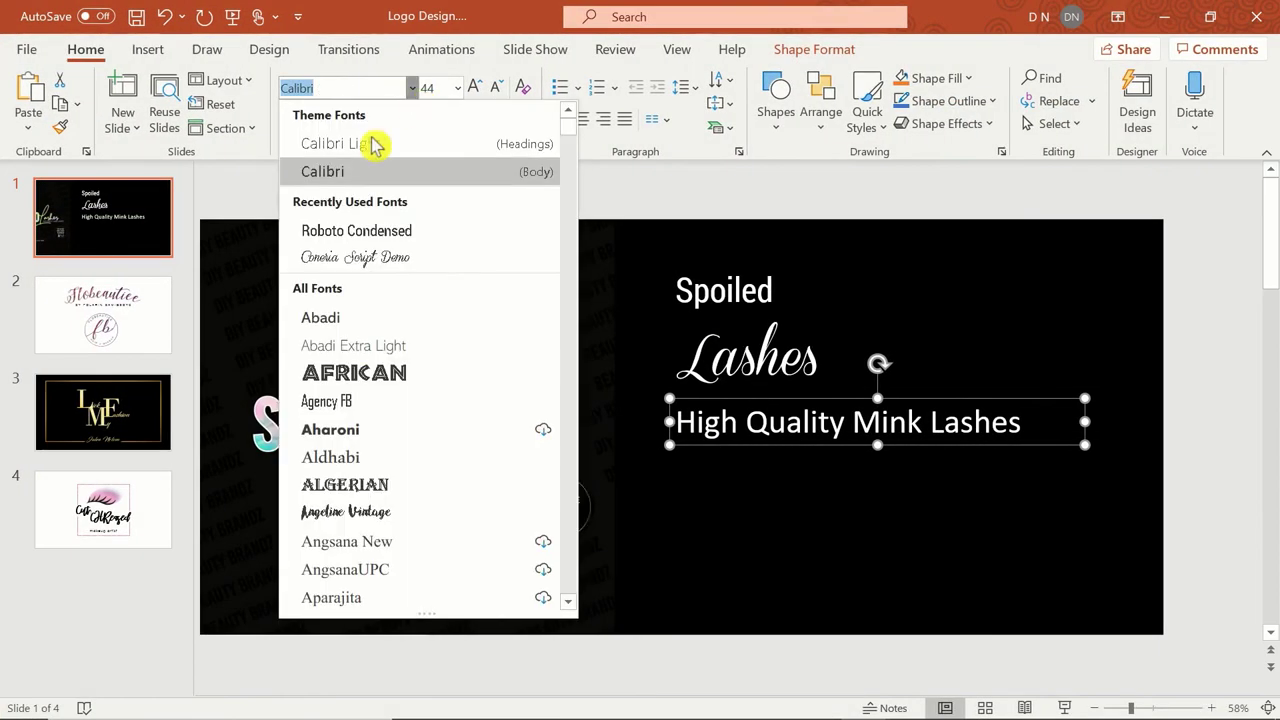
scroll(355, 440, down, 2)
scroll(355, 440, down, 2)
click(350, 460)
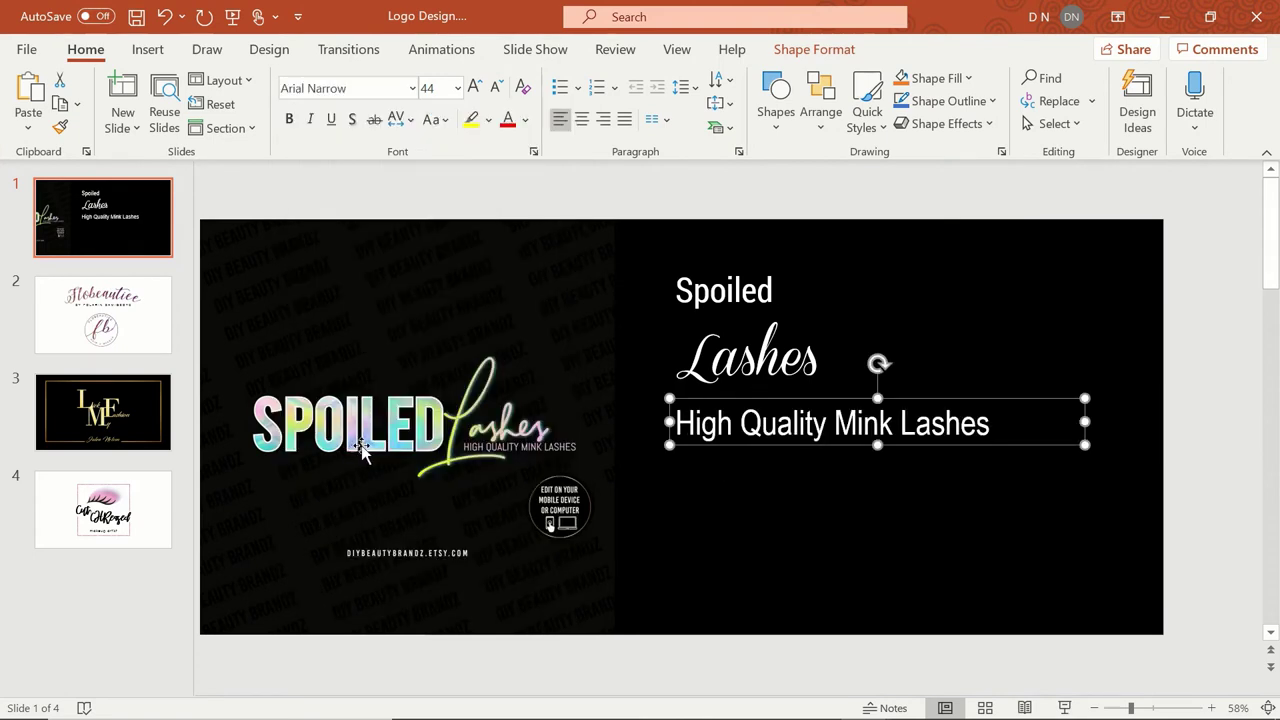
drag(745, 440, 869, 486)
click(495, 88)
Split the L of Lashes into its own 72 pt text box and move the sample logo off-slide
click(495, 88)
drag(697, 358, 790, 383)
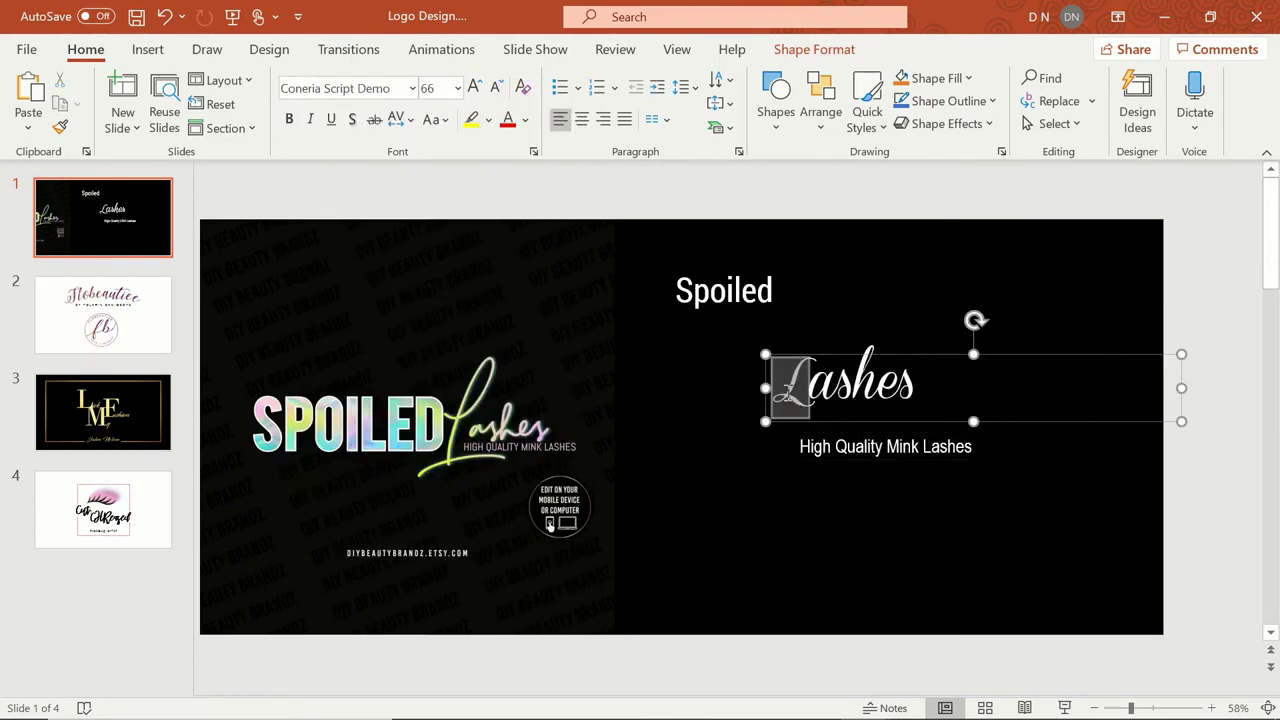
key(ctrl+x)
key(ctrl+v)
drag(800, 480, 729, 486)
click(475, 88)
drag(400, 420, 300, 420)
Browse the sample logo slides, including slide 3 with the gold logo
scroll(190, 357, down, 2)
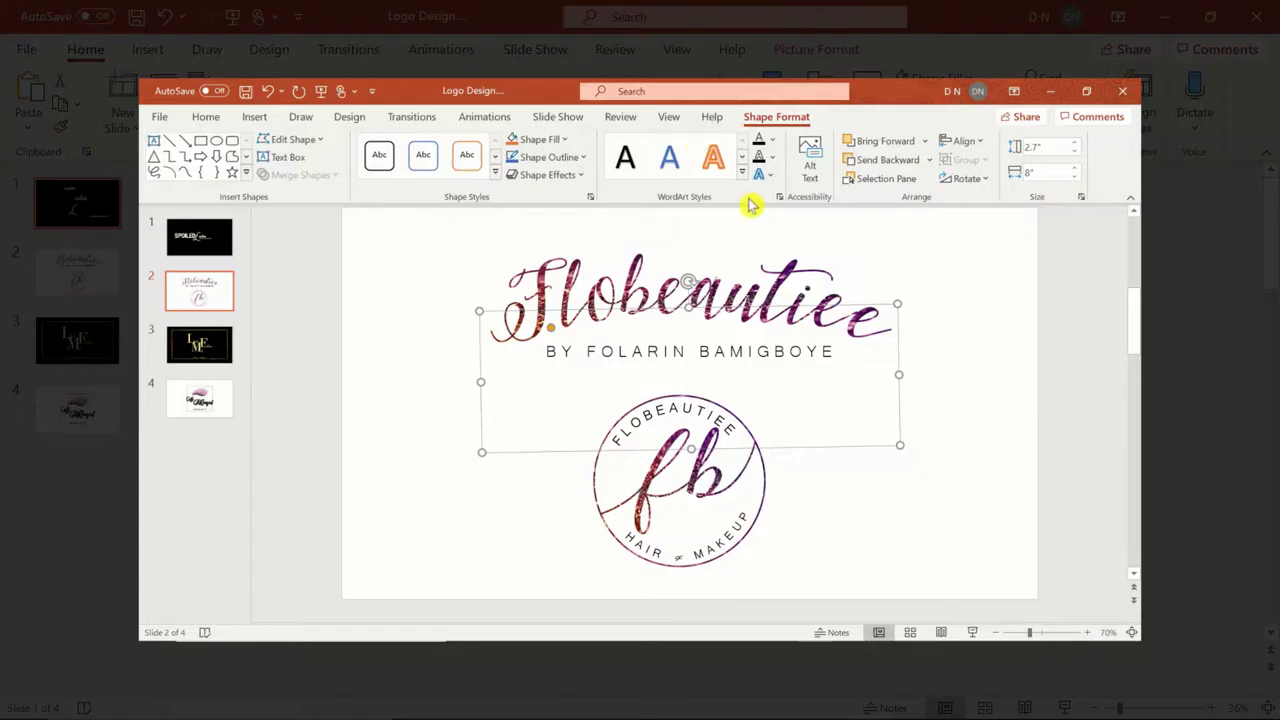
click(759, 174)
click(620, 487)
click(199, 344)
click(423, 289)
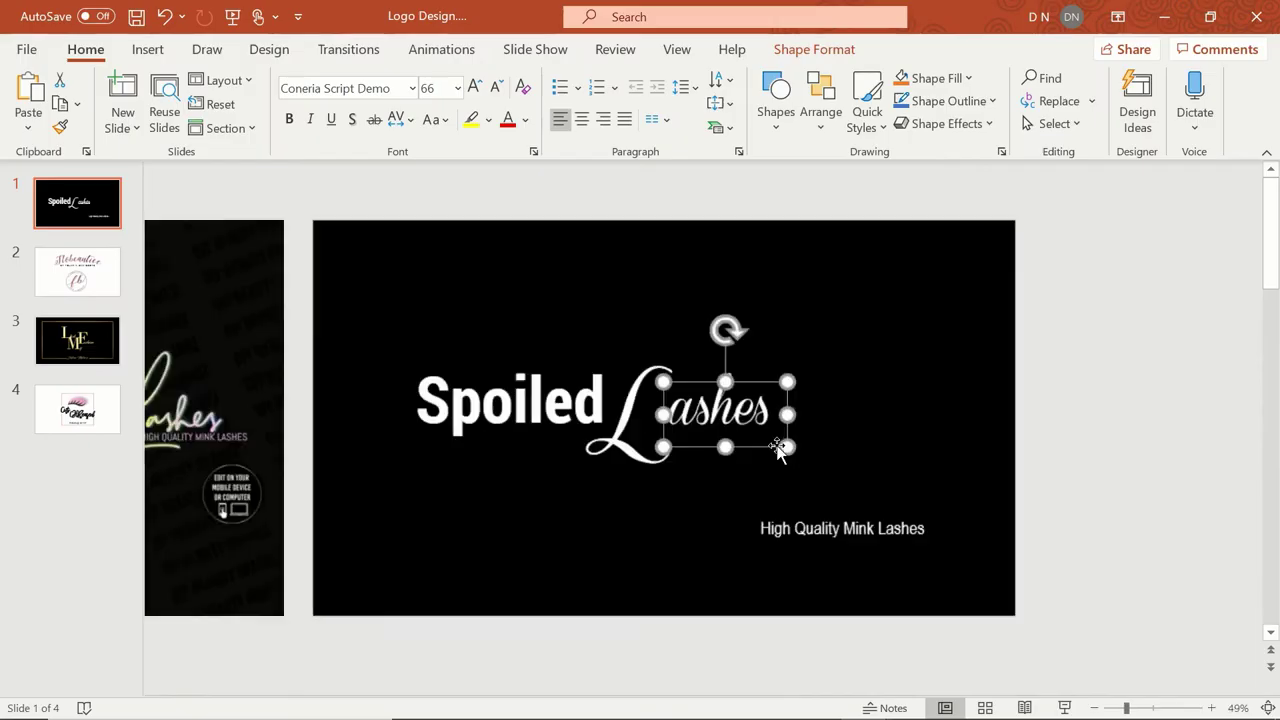
Place the tagline beside Lashes and shrink both the tagline and the script 'ashes'
click(1000, 520)
drag(1080, 474, 1083, 472)
drag(944, 494, 984, 441)
click(495, 87)
click(495, 87)
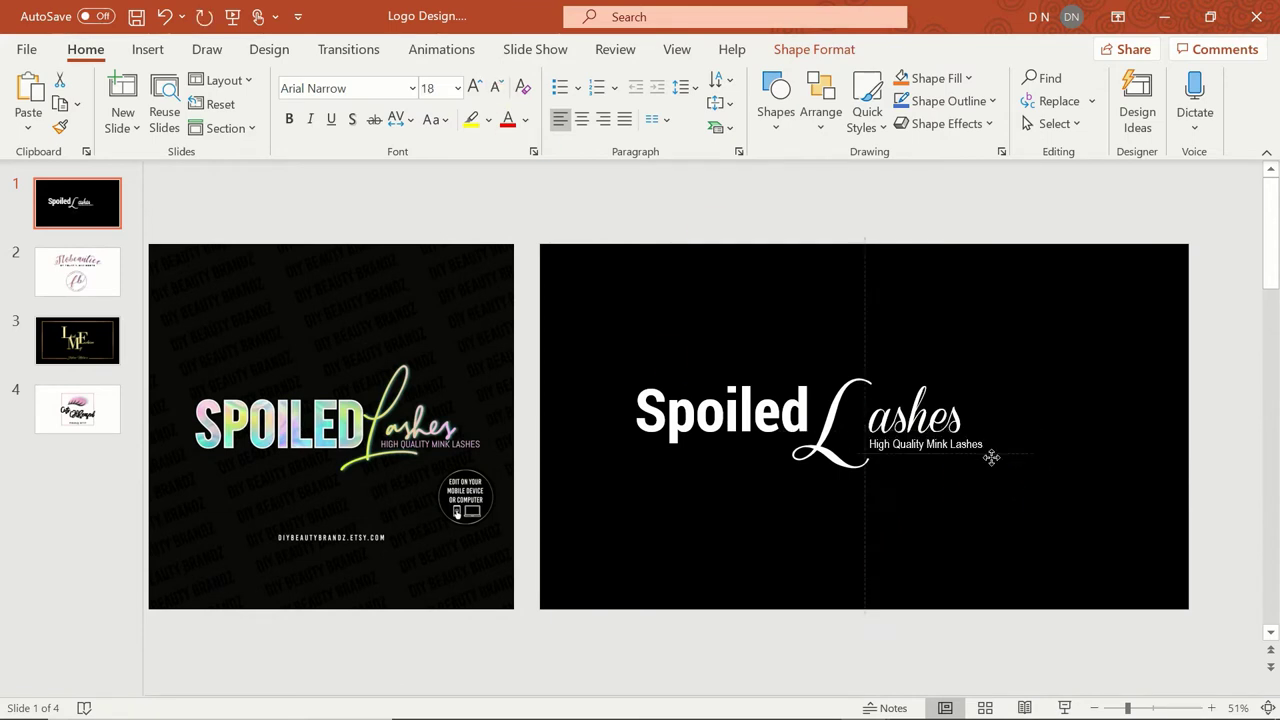
click(495, 87)
click(965, 543)
click(905, 410)
click(495, 87)
click(495, 87)
click(495, 87)
click(927, 489)
Change Spoiled to UPPERCASE and widen its box so SPOILED fits on one line
click(684, 445)
click(431, 119)
click(423, 203)
drag(623, 443, 603, 443)
click(1003, 566)
scroll(435, 462, up, 2)
click(983, 591)
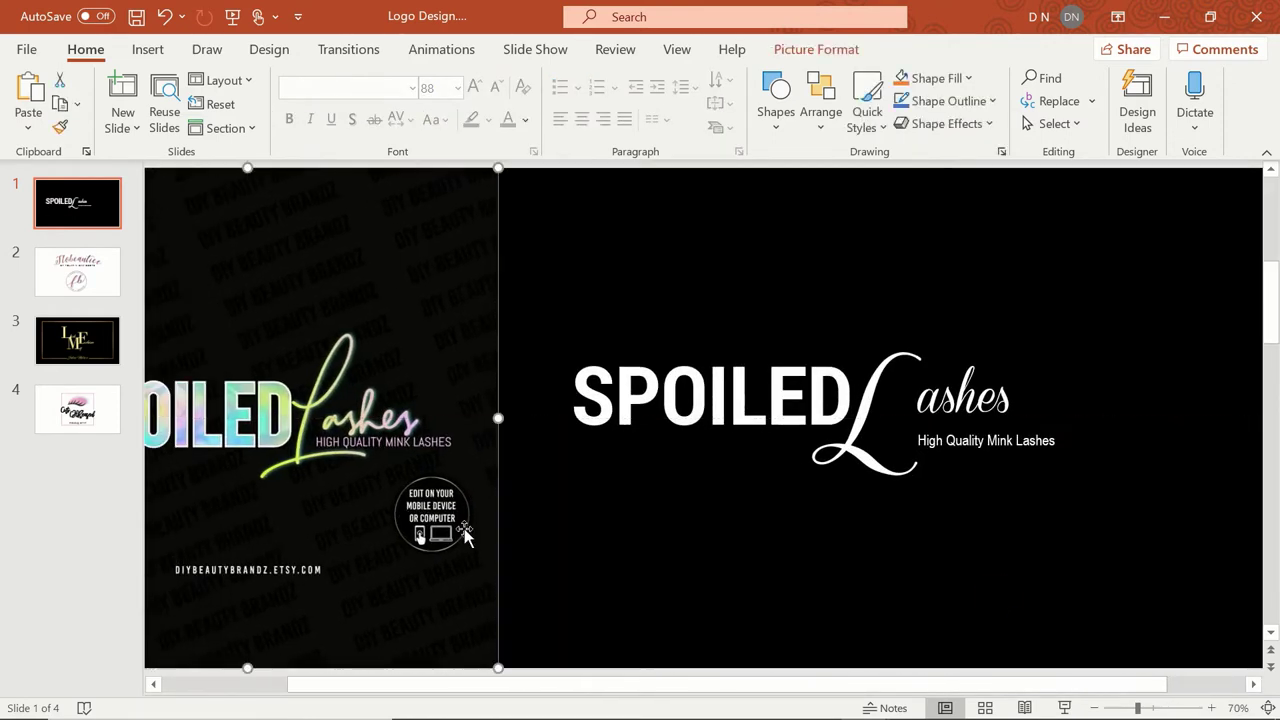
Reposition 'ashes', the tagline and the script L to match the reference logo
click(914, 463)
click(951, 443)
drag(951, 443, 946, 390)
drag(1157, 359, 893, 468)
drag(963, 450, 951, 444)
click(951, 477)
click(950, 438)
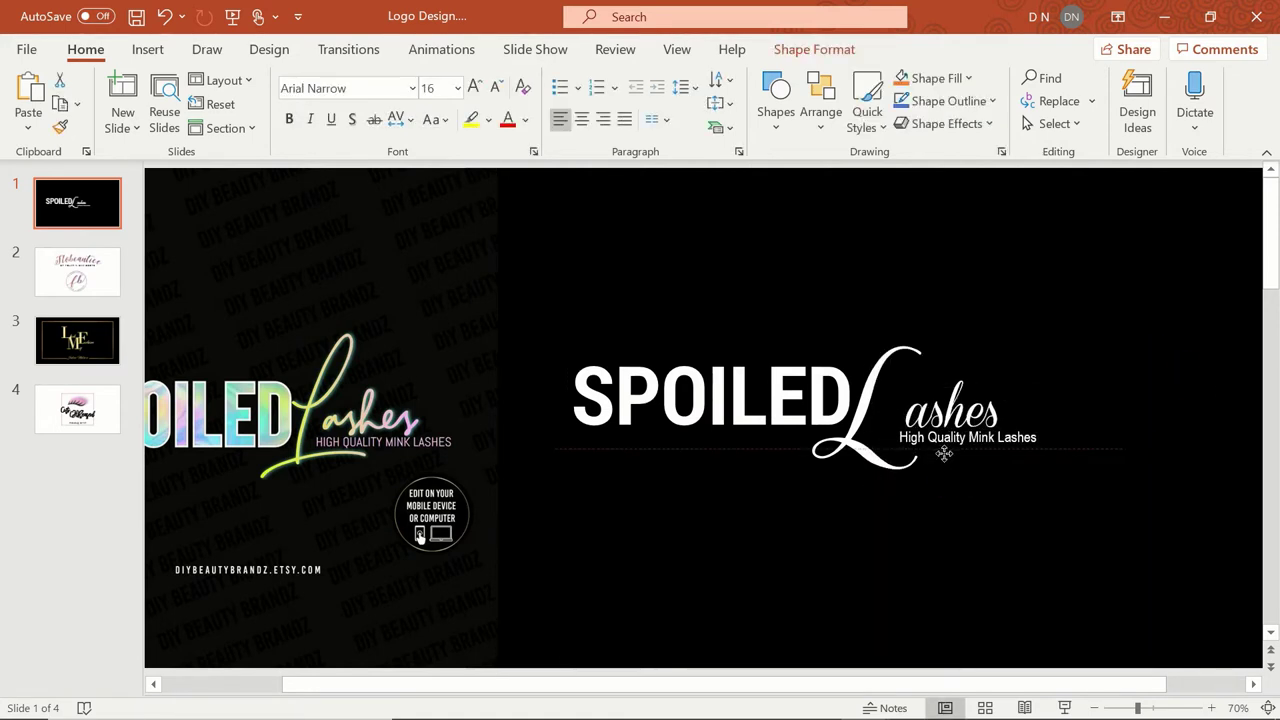
click(955, 405)
drag(835, 503, 843, 503)
click(1023, 497)
click(1002, 450)
click(991, 517)
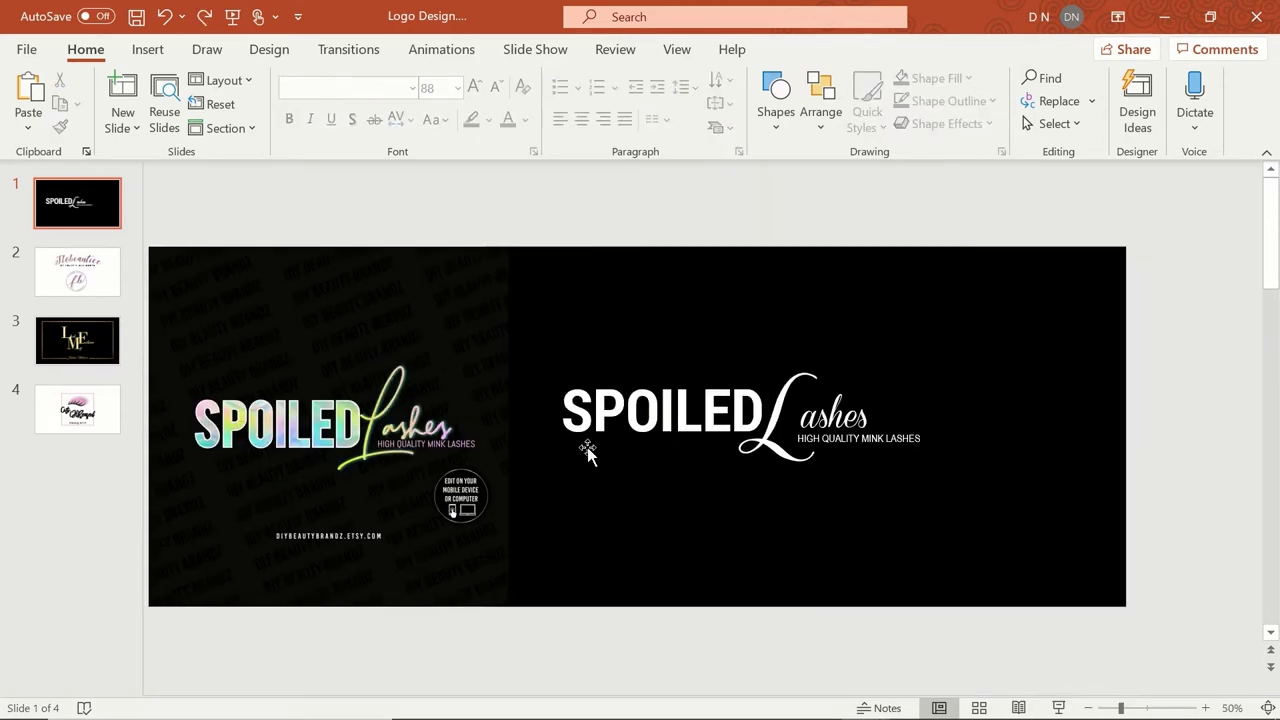
Give the SPOILED text a picture or texture fill with a tan texture
click(649, 451)
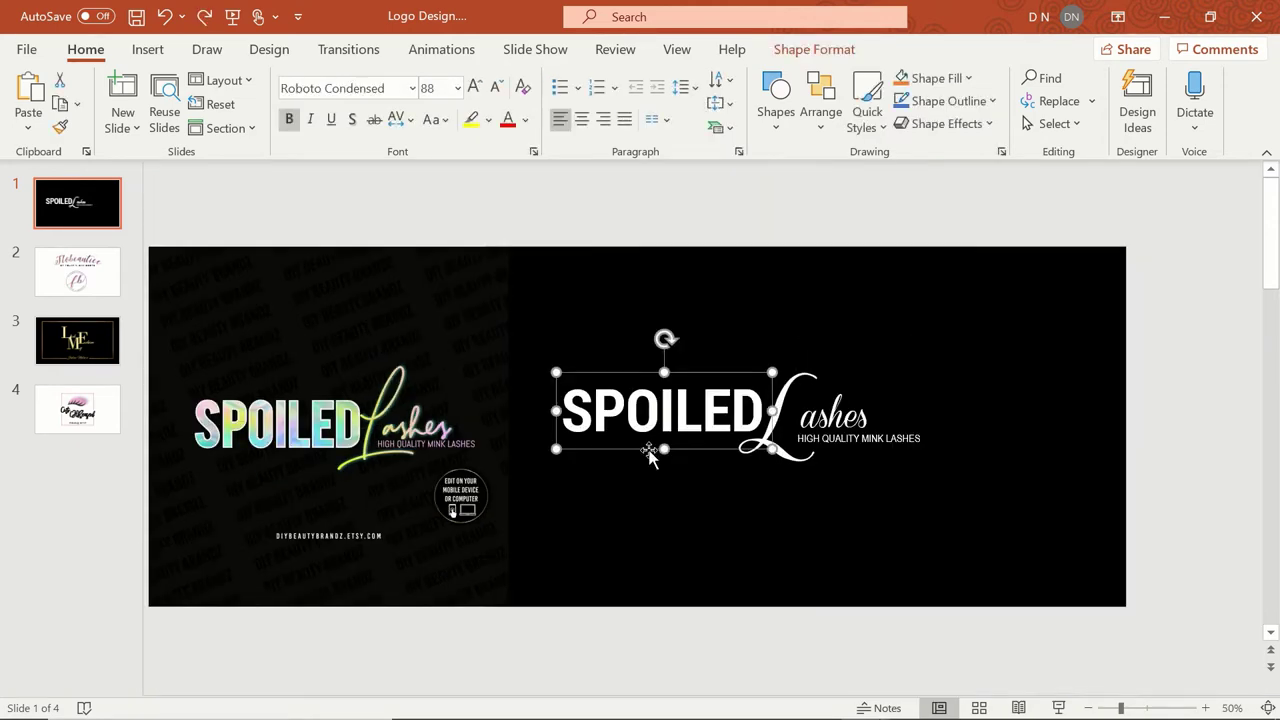
click(816, 49)
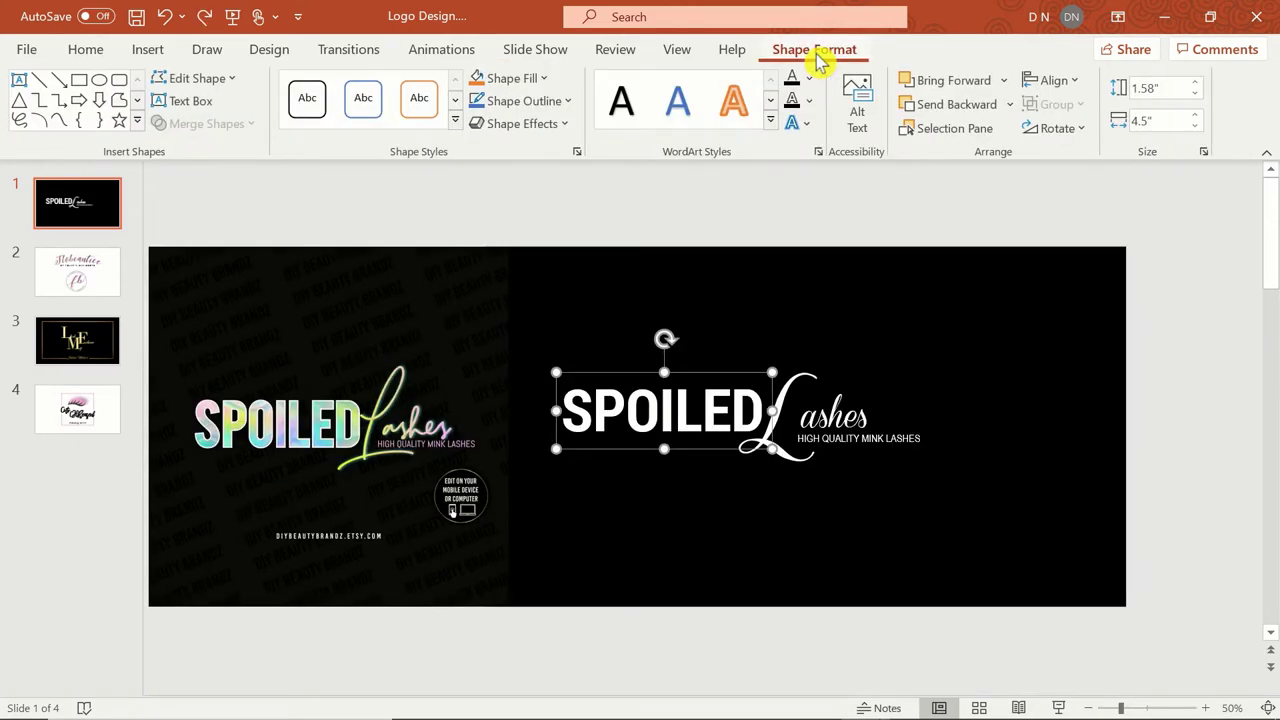
click(817, 151)
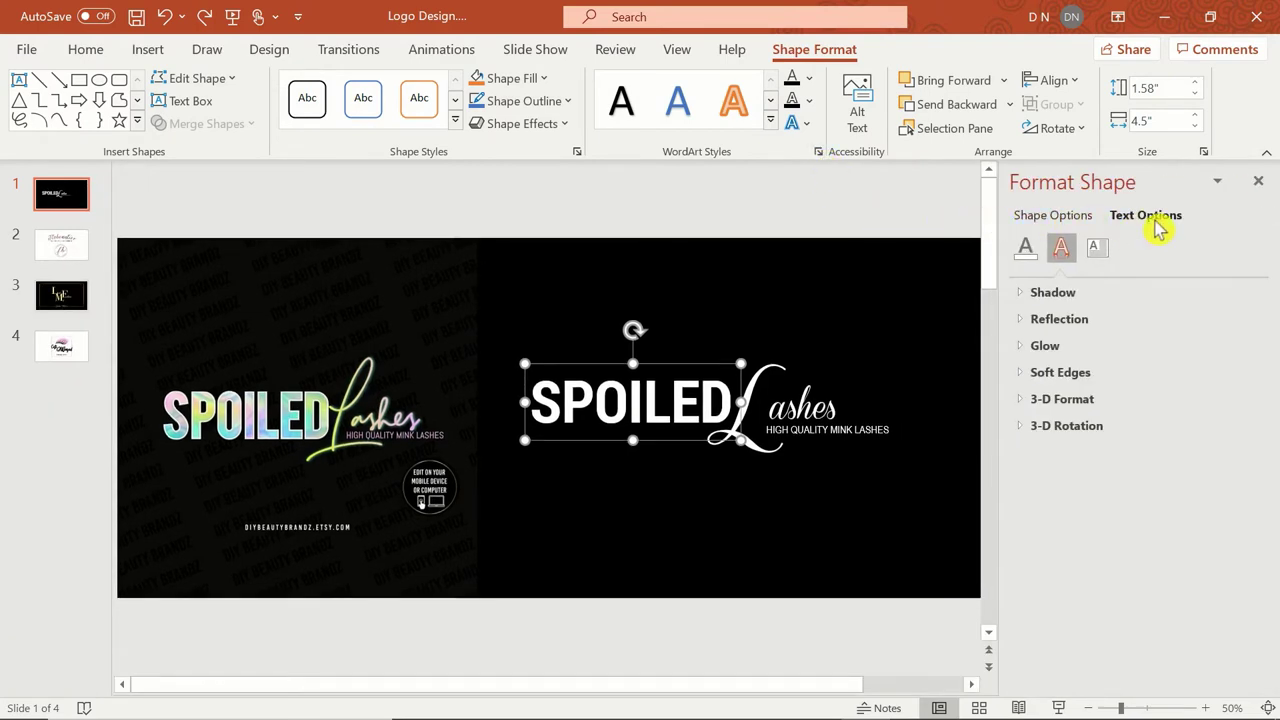
click(1028, 258)
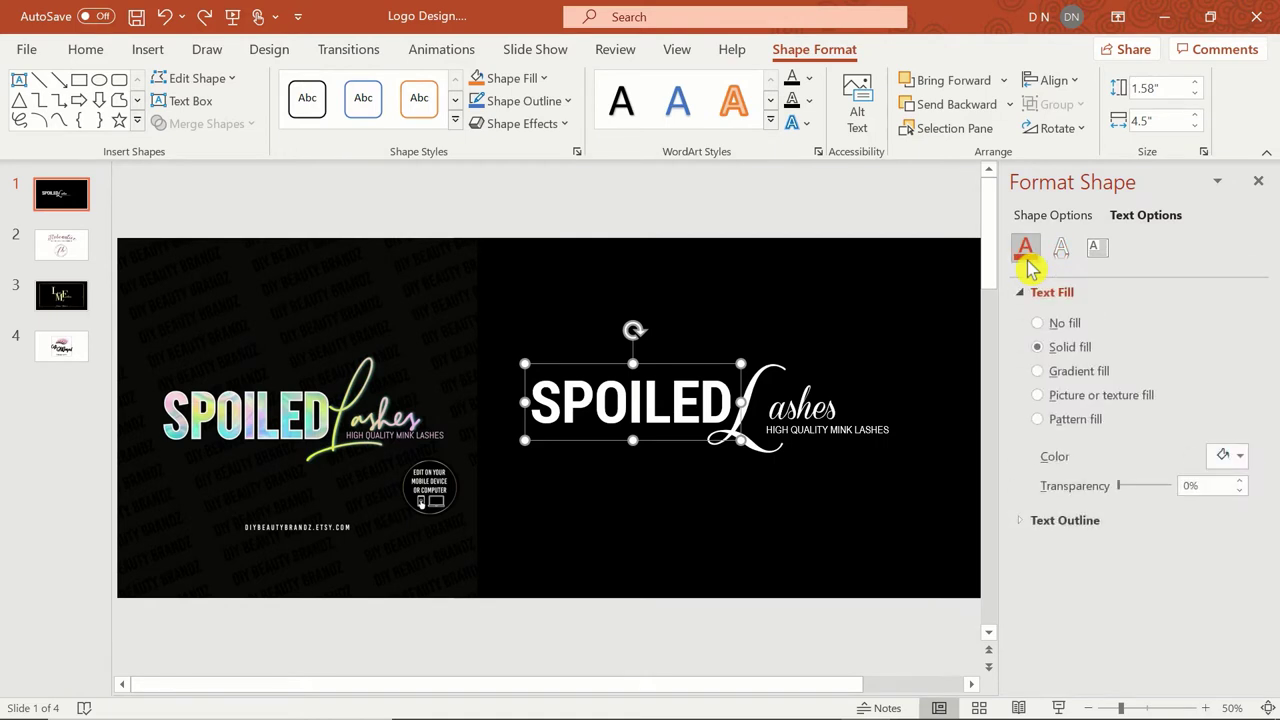
click(1077, 401)
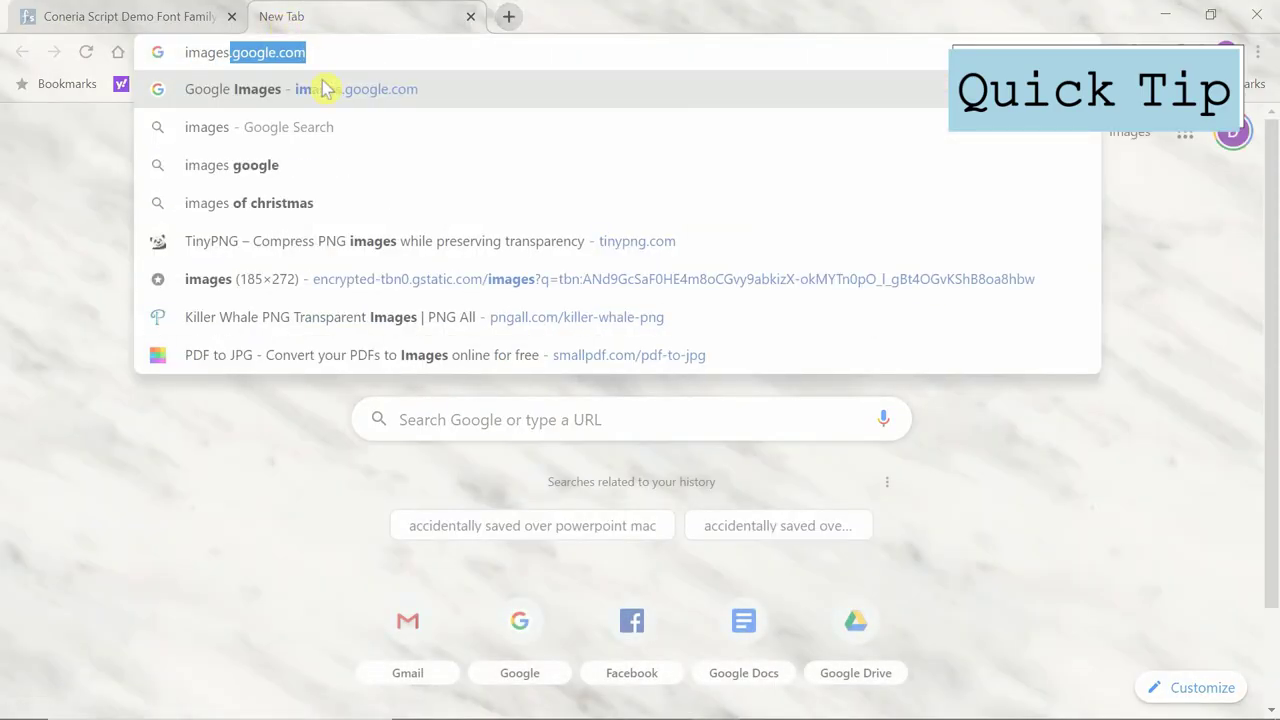
Search Google Images for 'holographic wallpaper' and filter the results to Large size
click(324, 89)
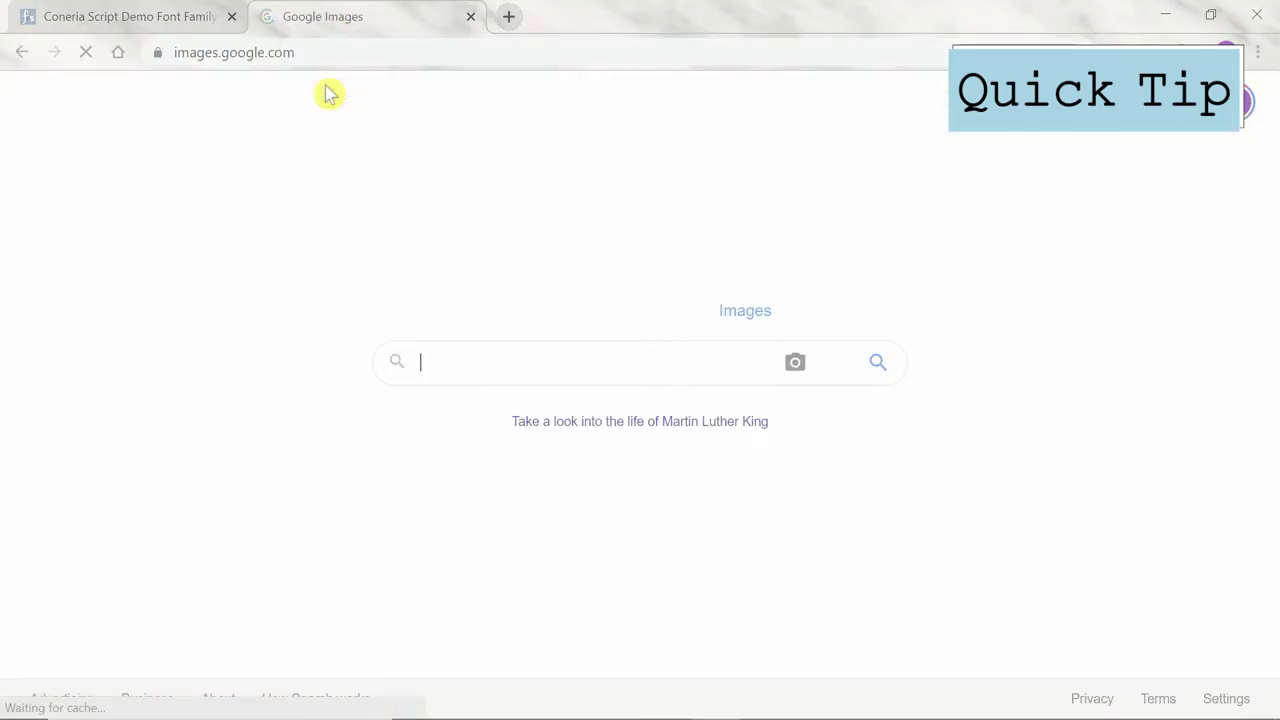
click(571, 364)
text(holographi)
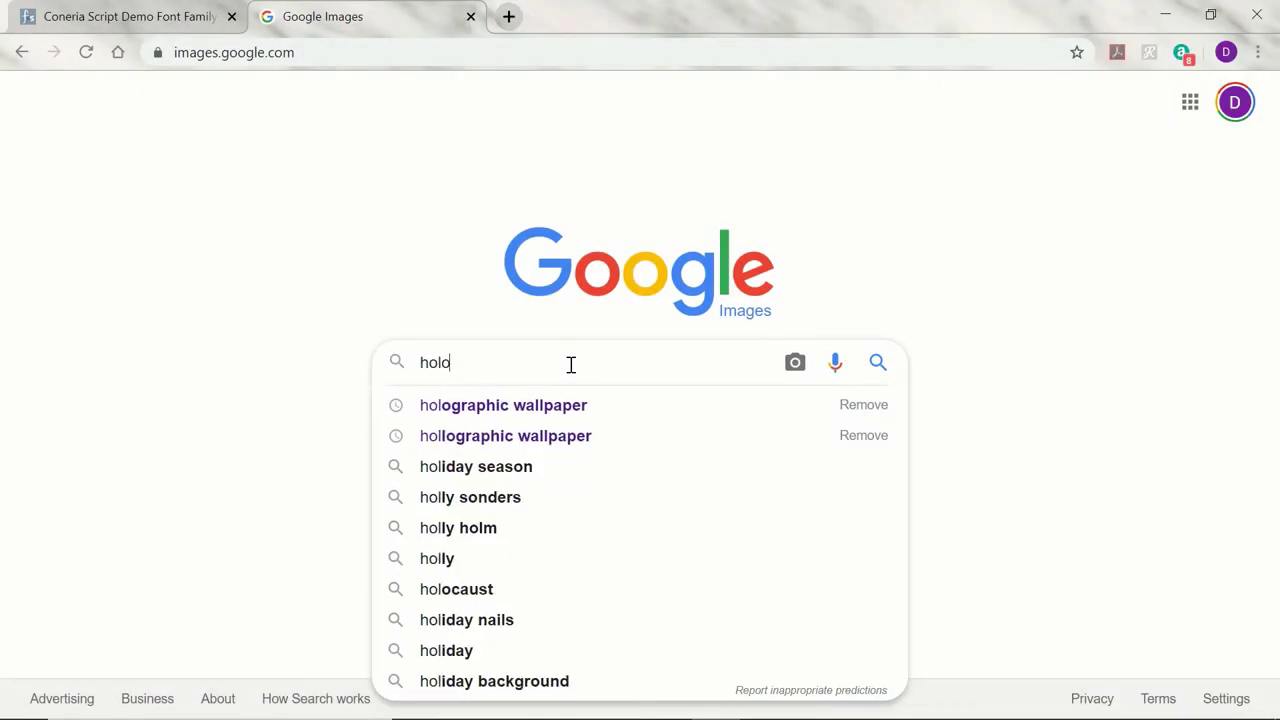
text(c wallpaper)
click(580, 406)
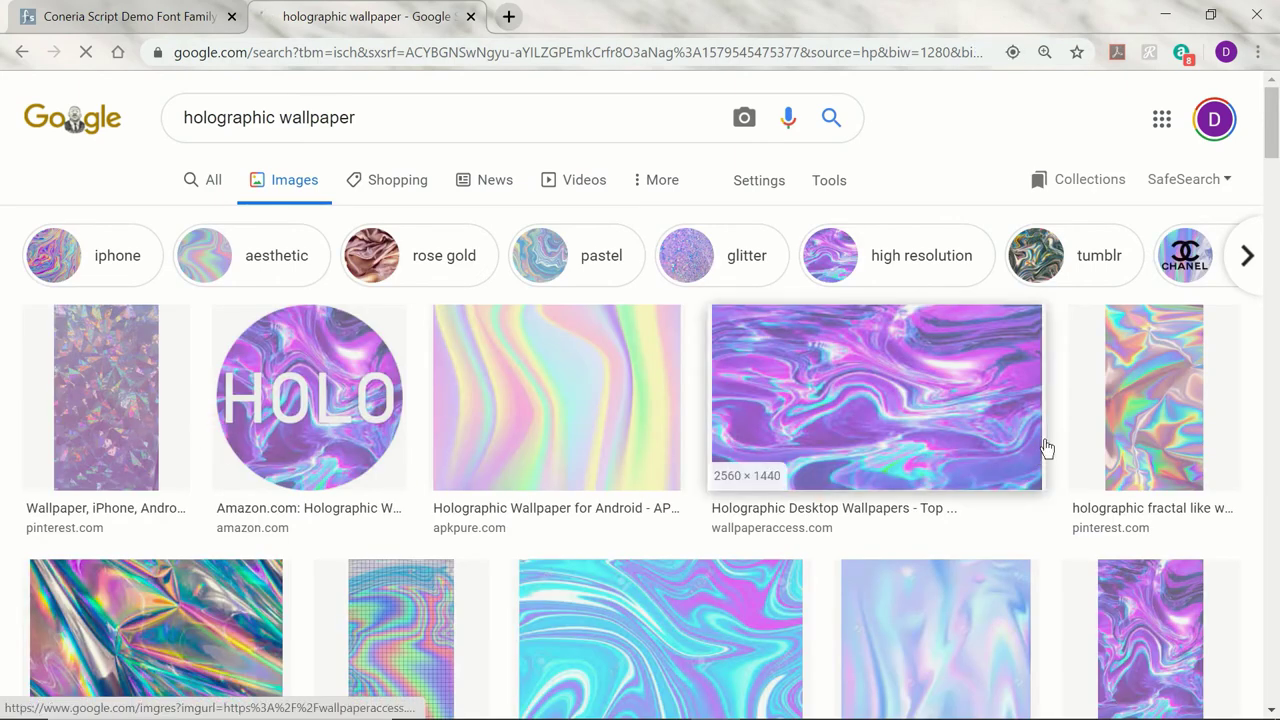
click(829, 180)
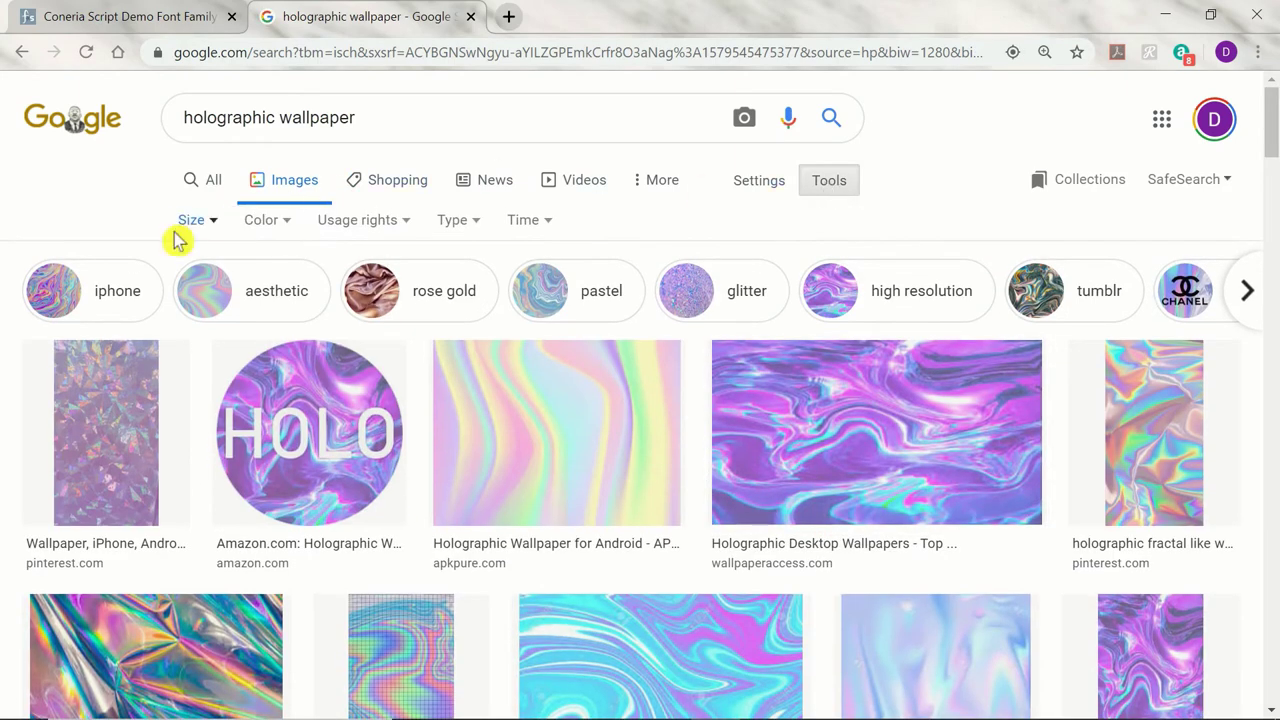
click(188, 222)
click(214, 286)
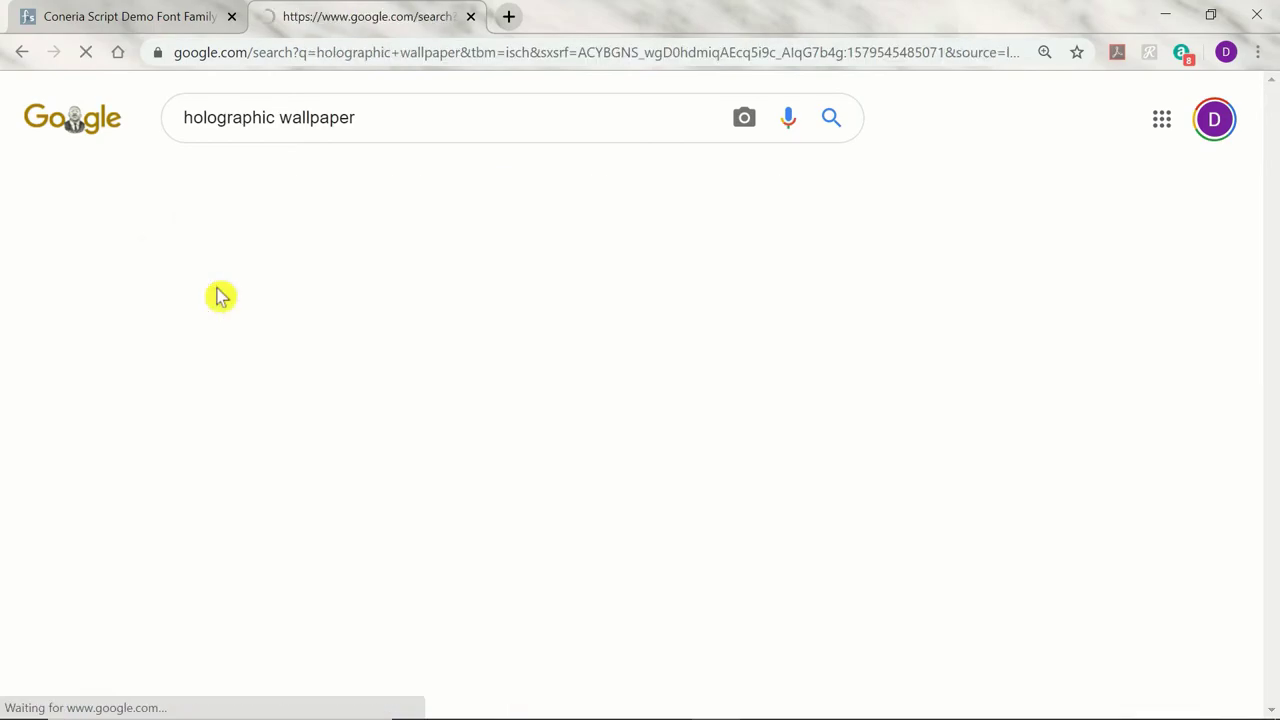
Save the crinkled holographic foil result image to the computer
scroll(1020, 289, down, 10)
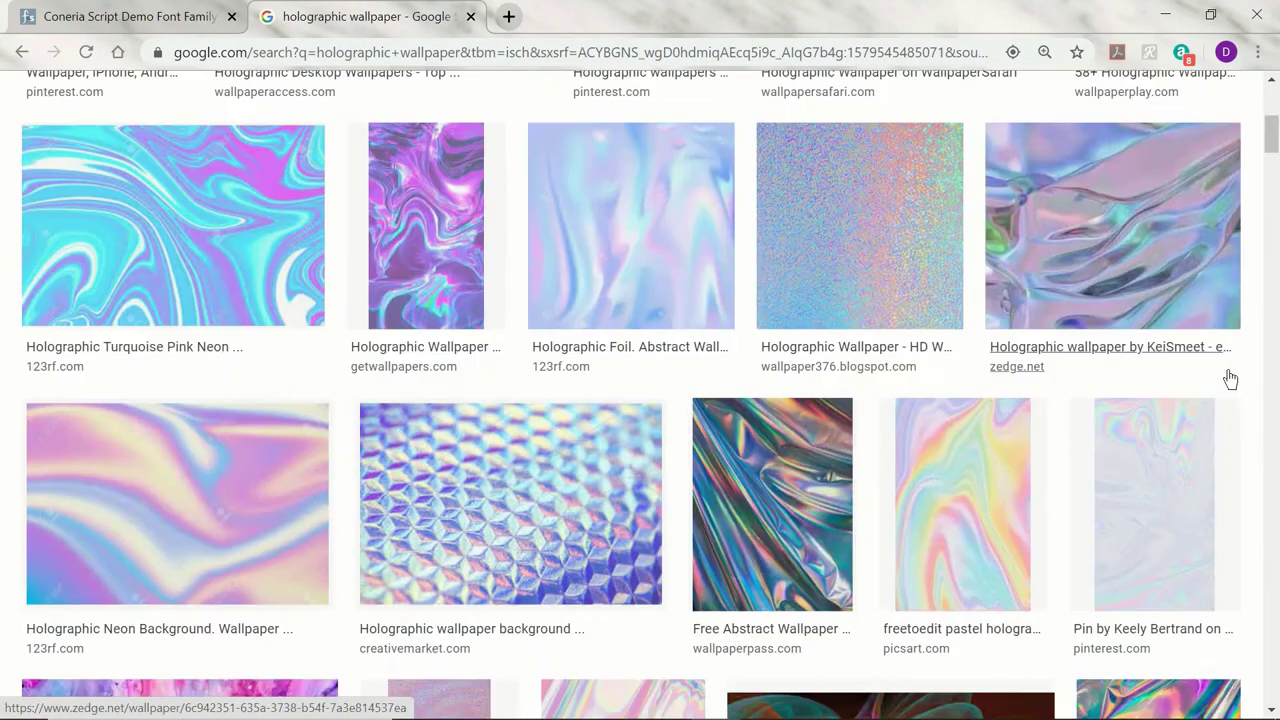
scroll(1229, 371, up, 2)
click(651, 440)
scroll(1157, 295, down, 3)
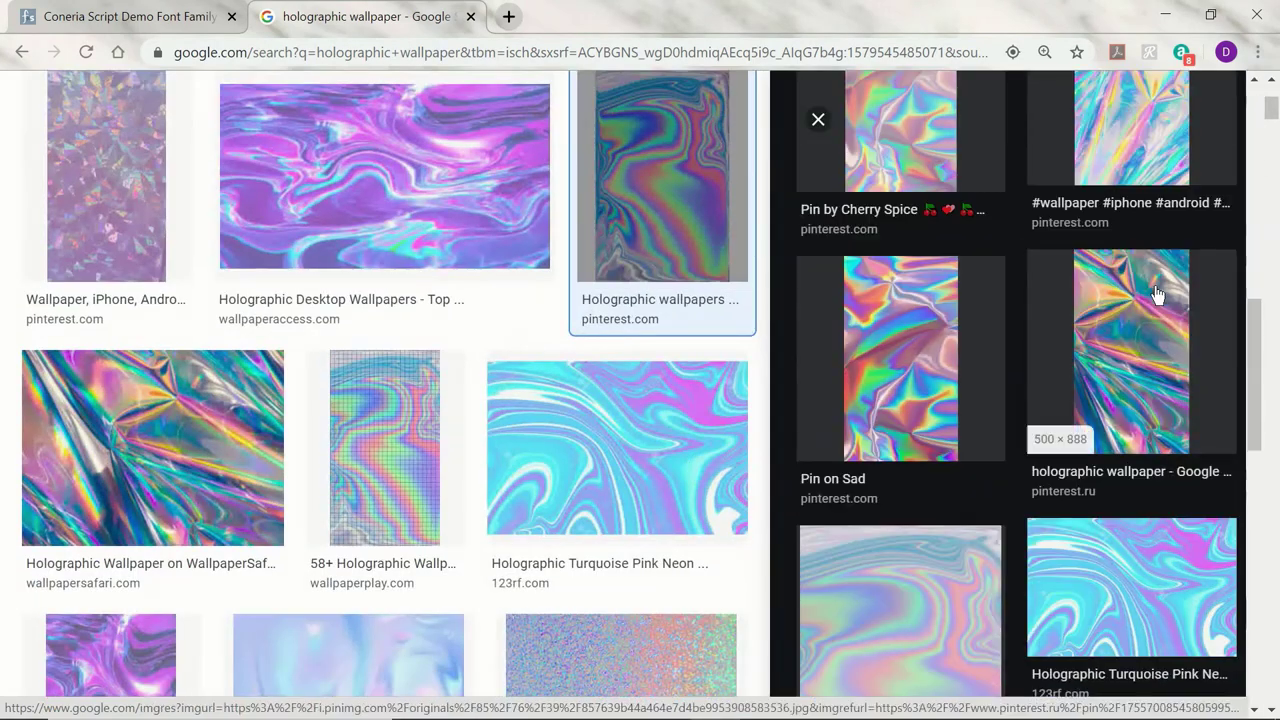
click(950, 242)
right_click(1008, 298)
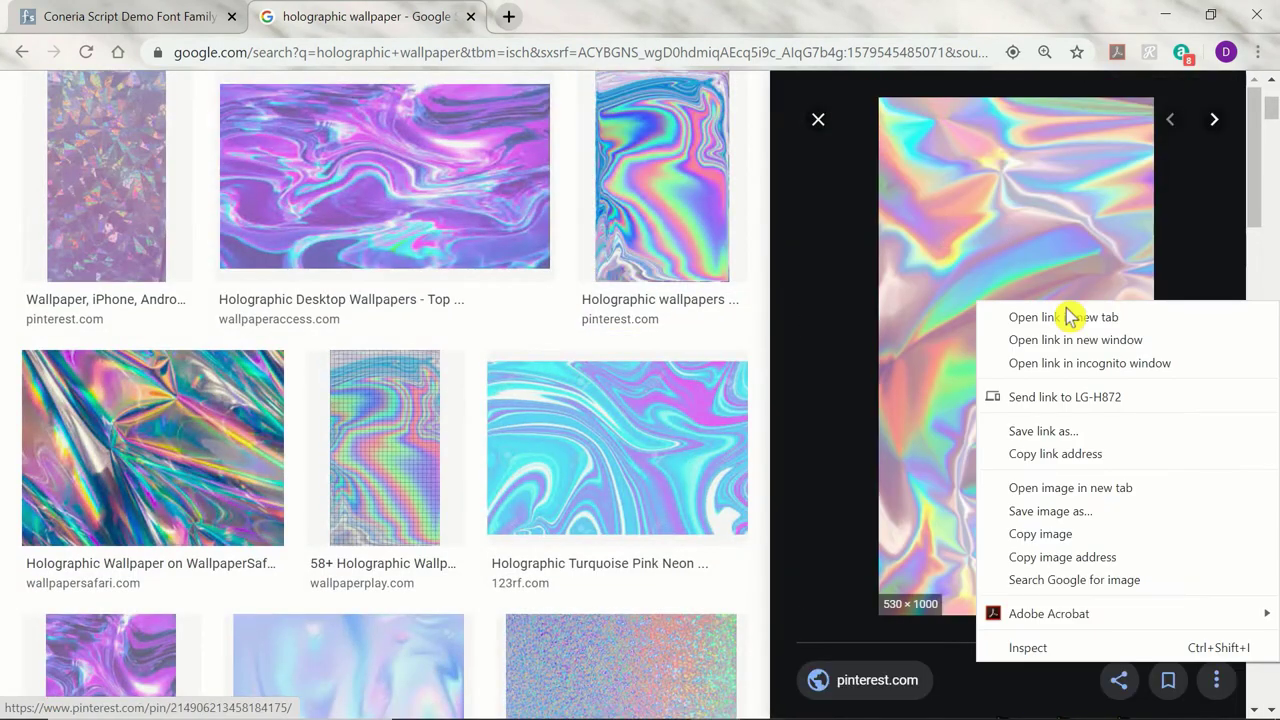
click(1070, 519)
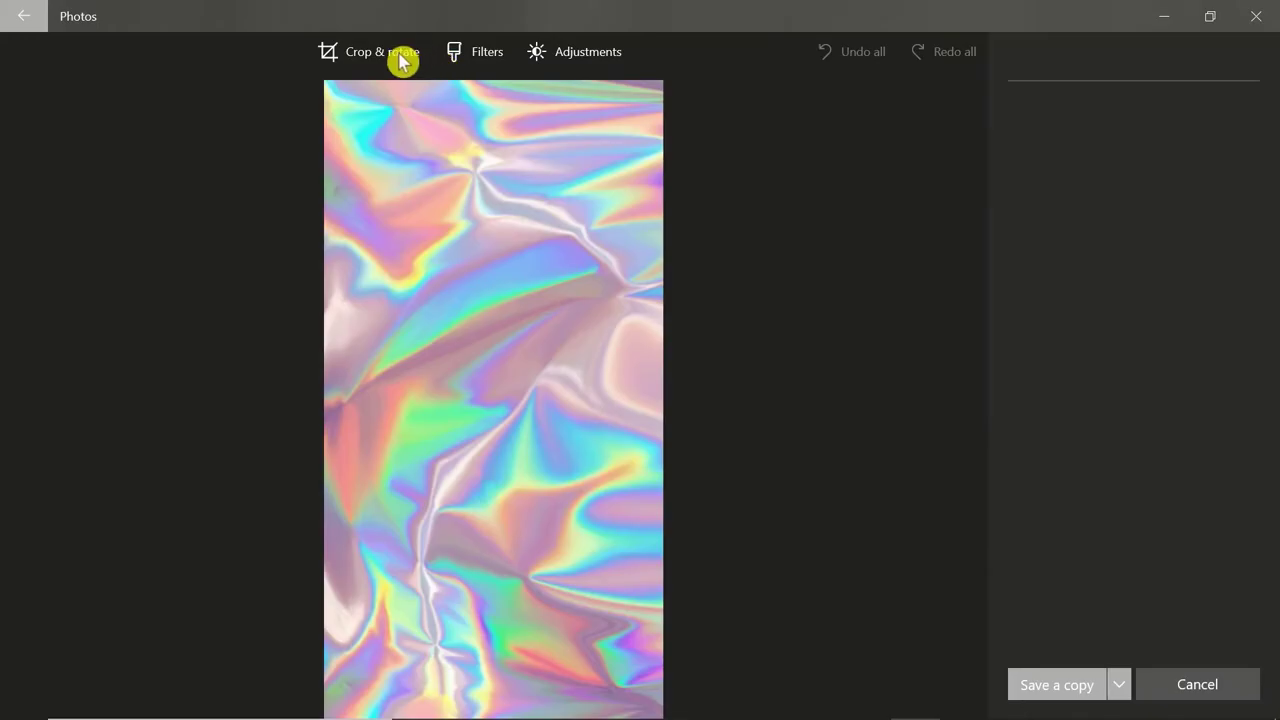
Rotate the holographic image to landscape, brighten it and boost its colour to 17
click(400, 56)
click(1094, 195)
click(575, 51)
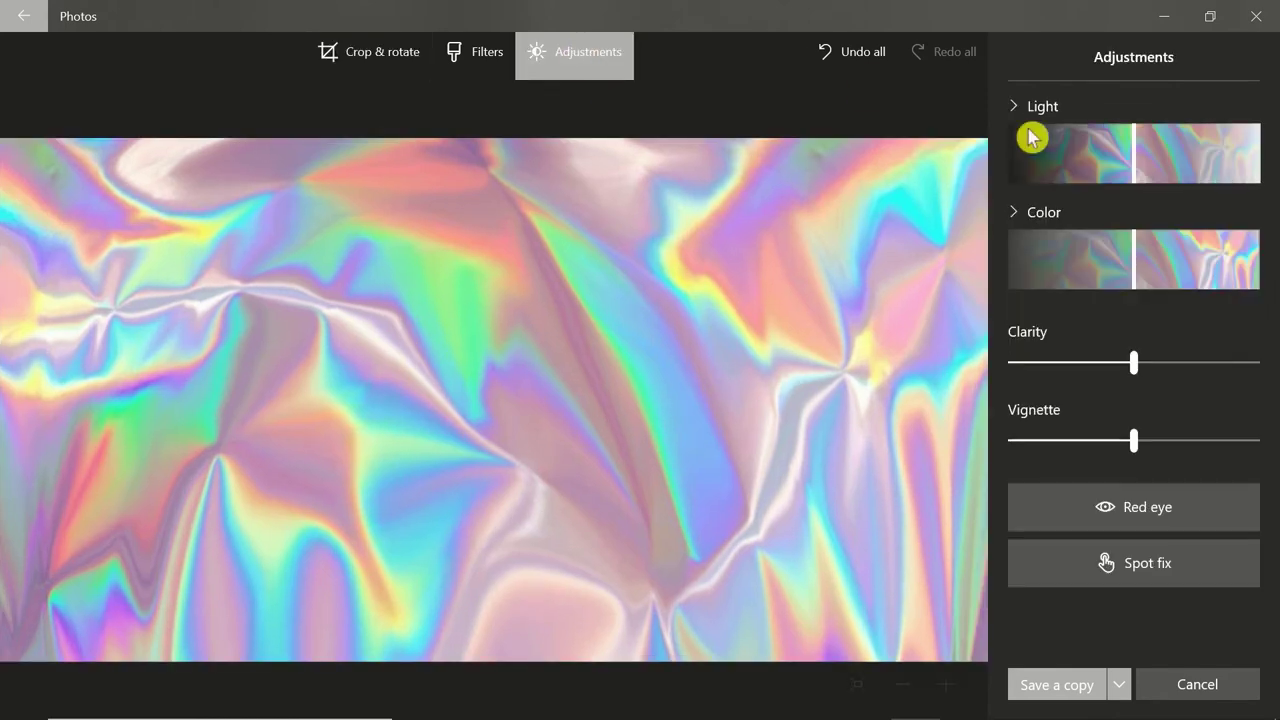
drag(1037, 143, 1150, 182)
drag(1149, 264, 1170, 275)
drag(1133, 362, 1153, 381)
Save the edited image as a copy and use it as SPOILED's picture text fill
click(1100, 680)
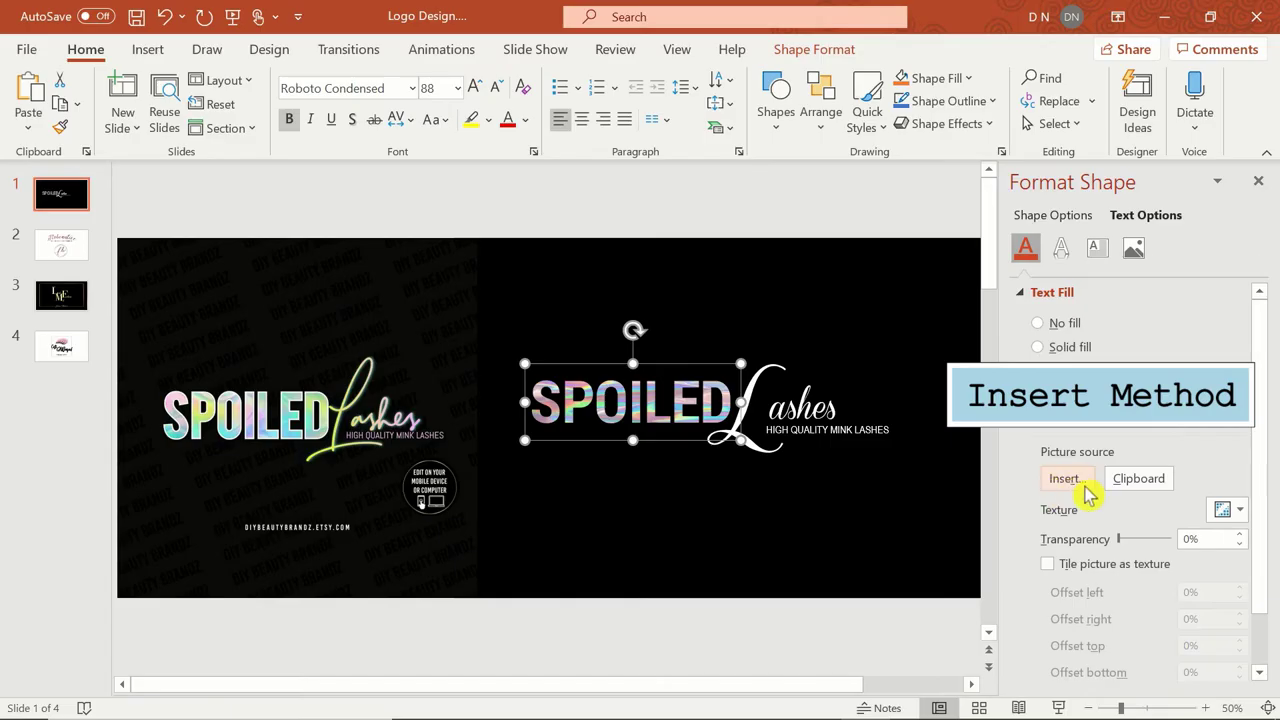
click(1070, 480)
click(657, 337)
click(314, 170)
click(462, 448)
ctrl+scroll(677, 495, up, 4)
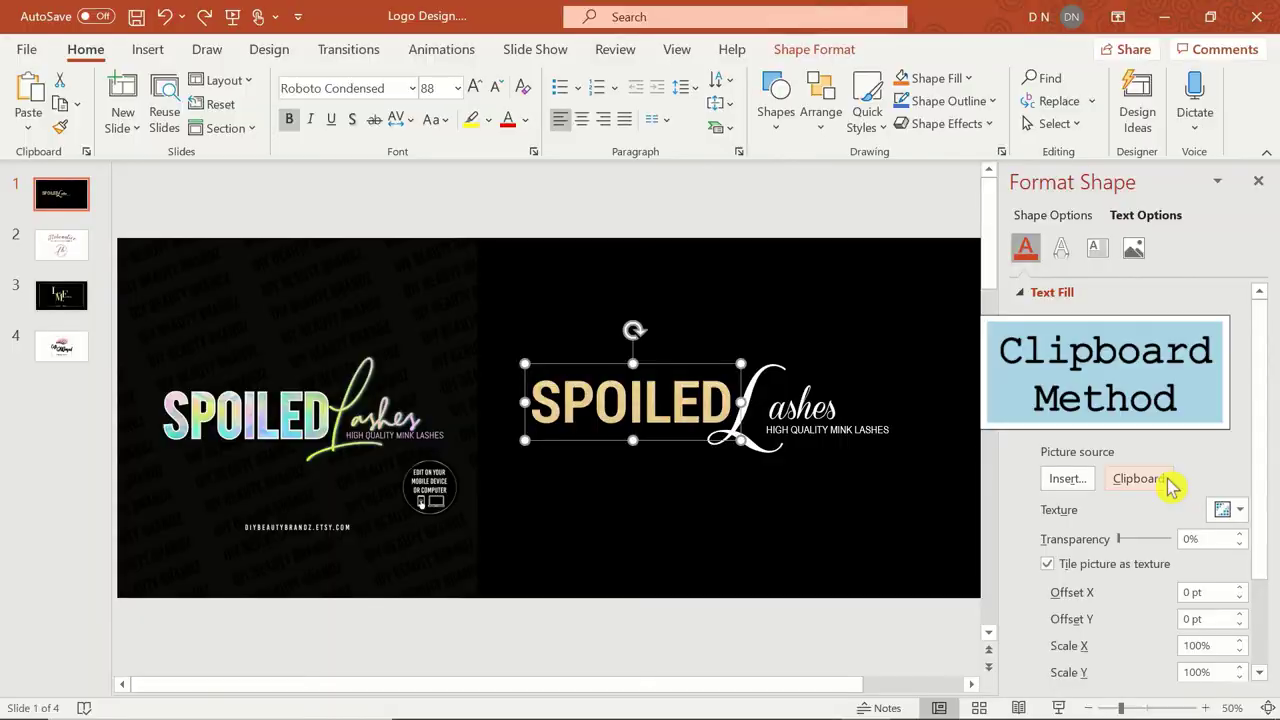
click(1160, 480)
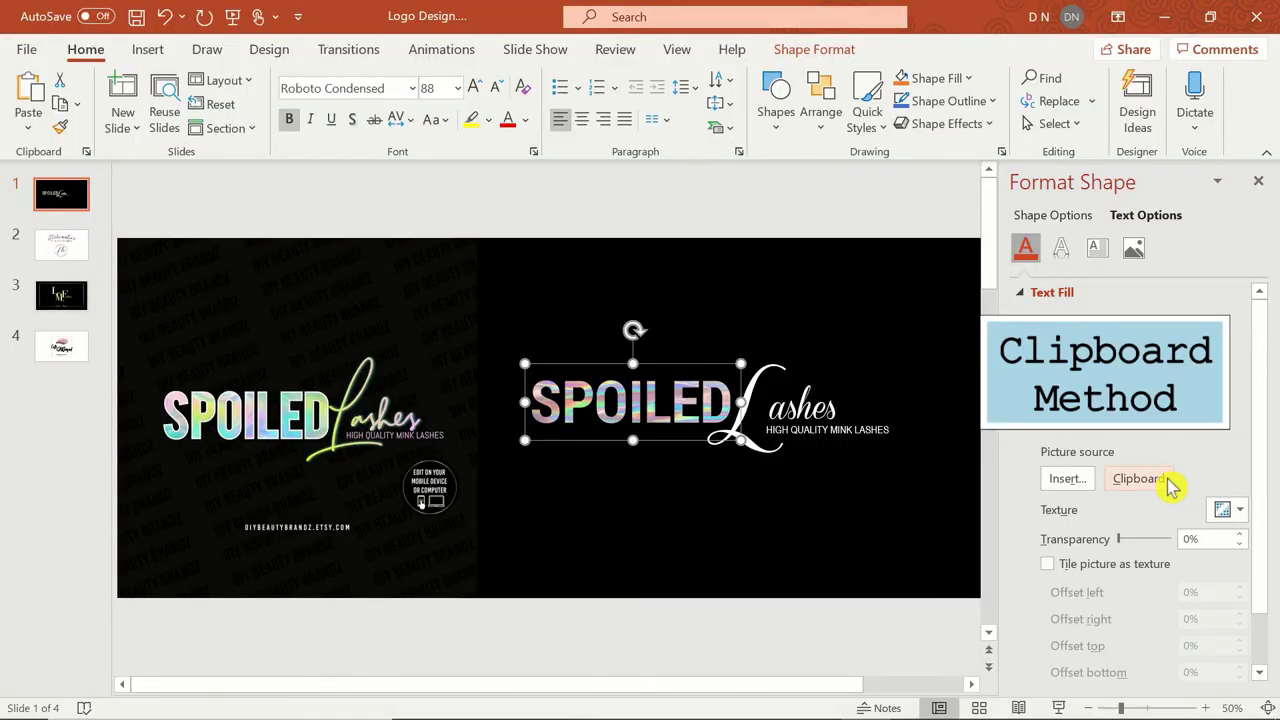
Give the SPOILED lettering a solid text outline and choose its outline colour
ctrl+scroll(594, 528, up, 4)
scroll(563, 530, left, 5)
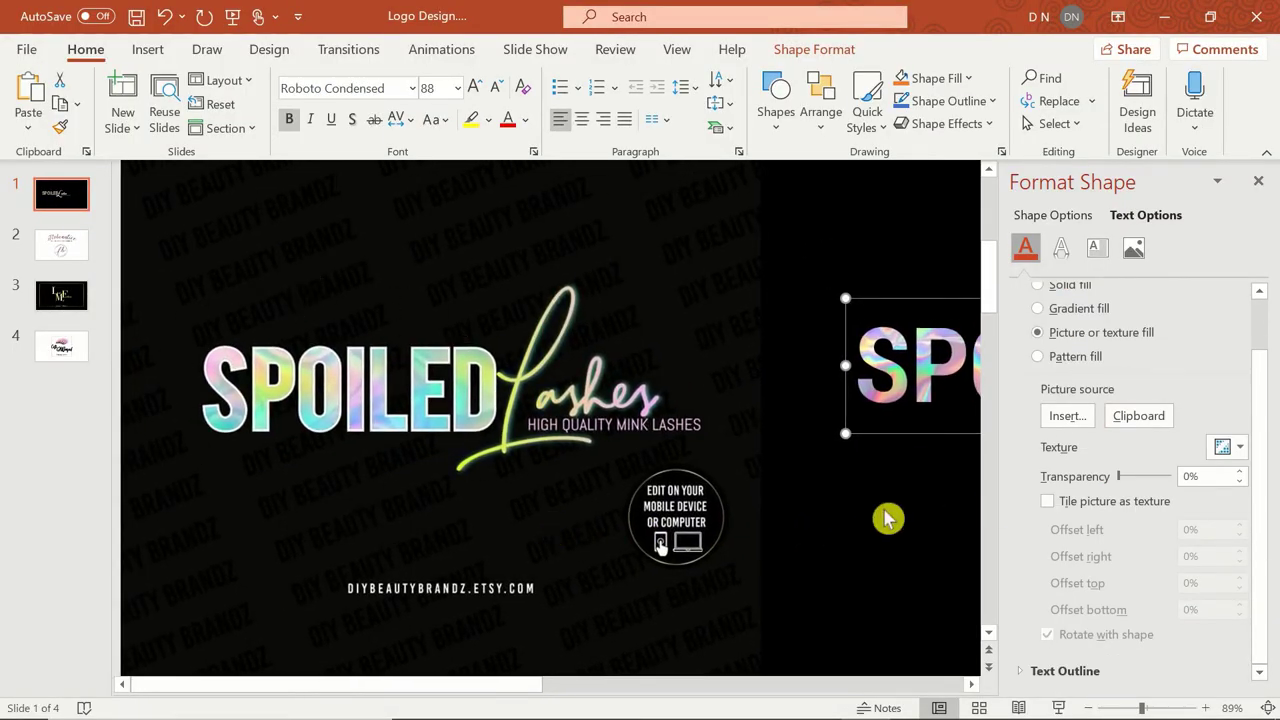
scroll(886, 517, right, 8)
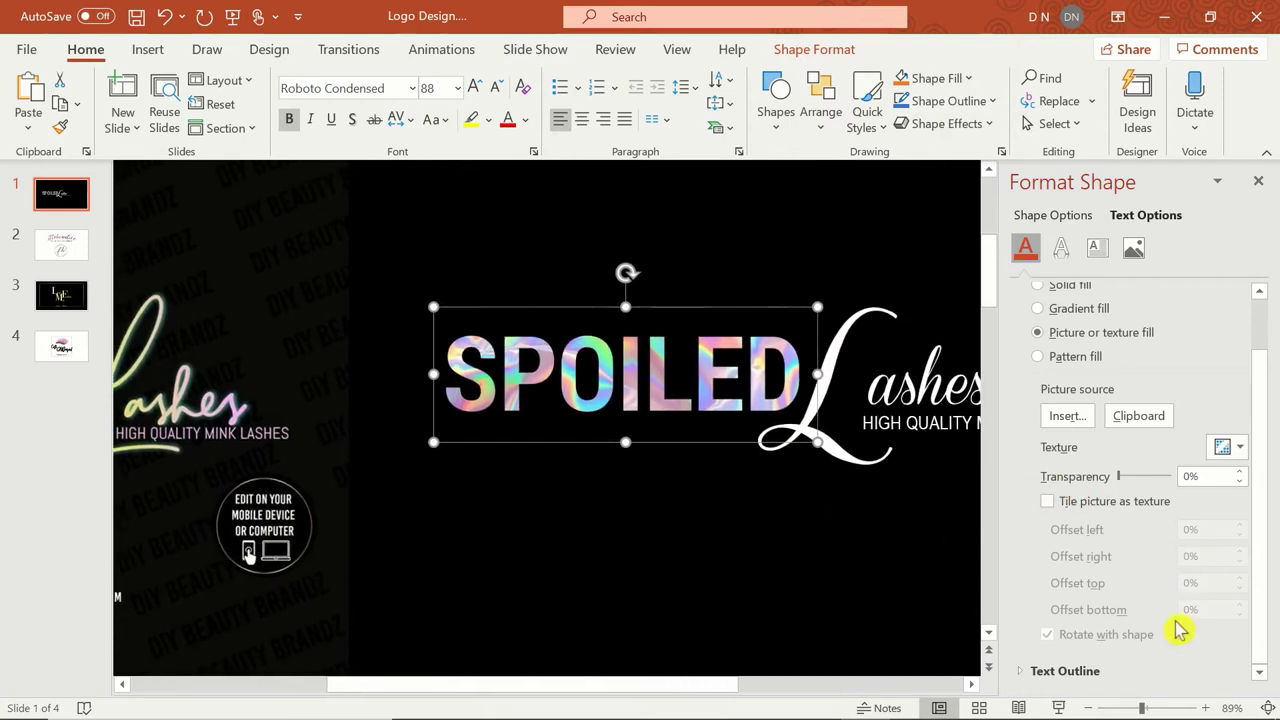
click(1065, 671)
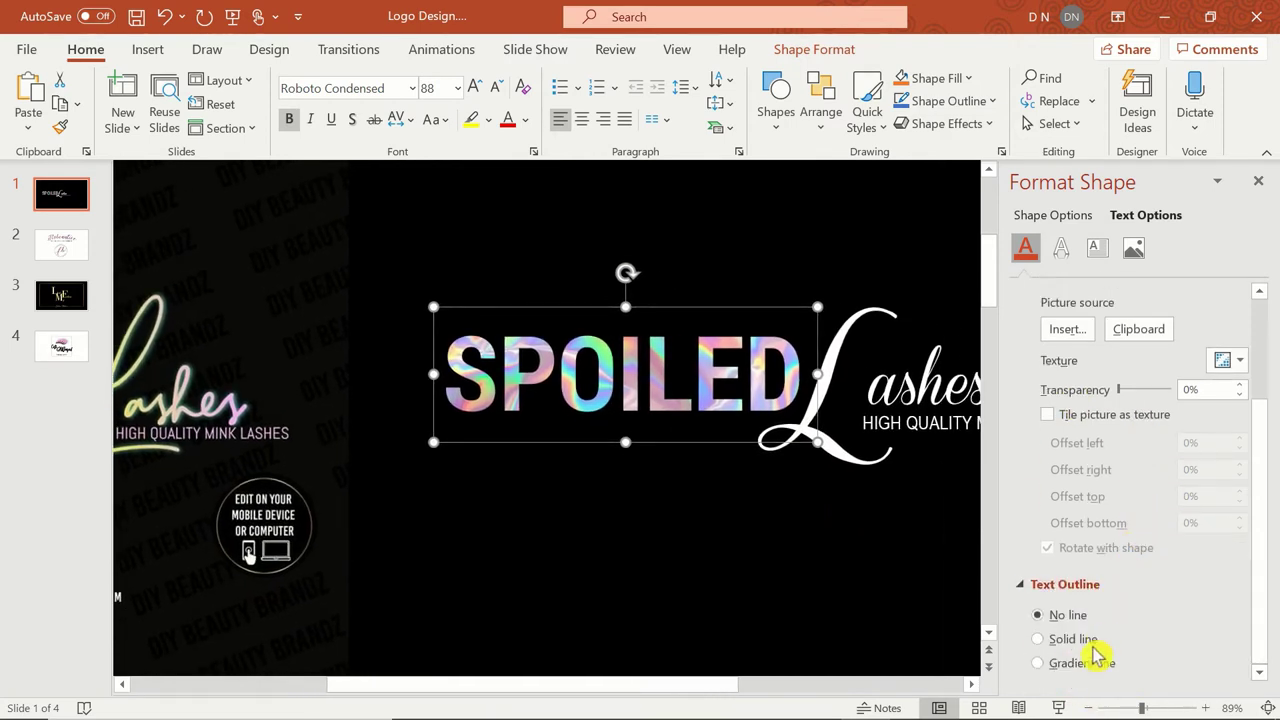
click(1087, 641)
scroll(1136, 541, down, 3)
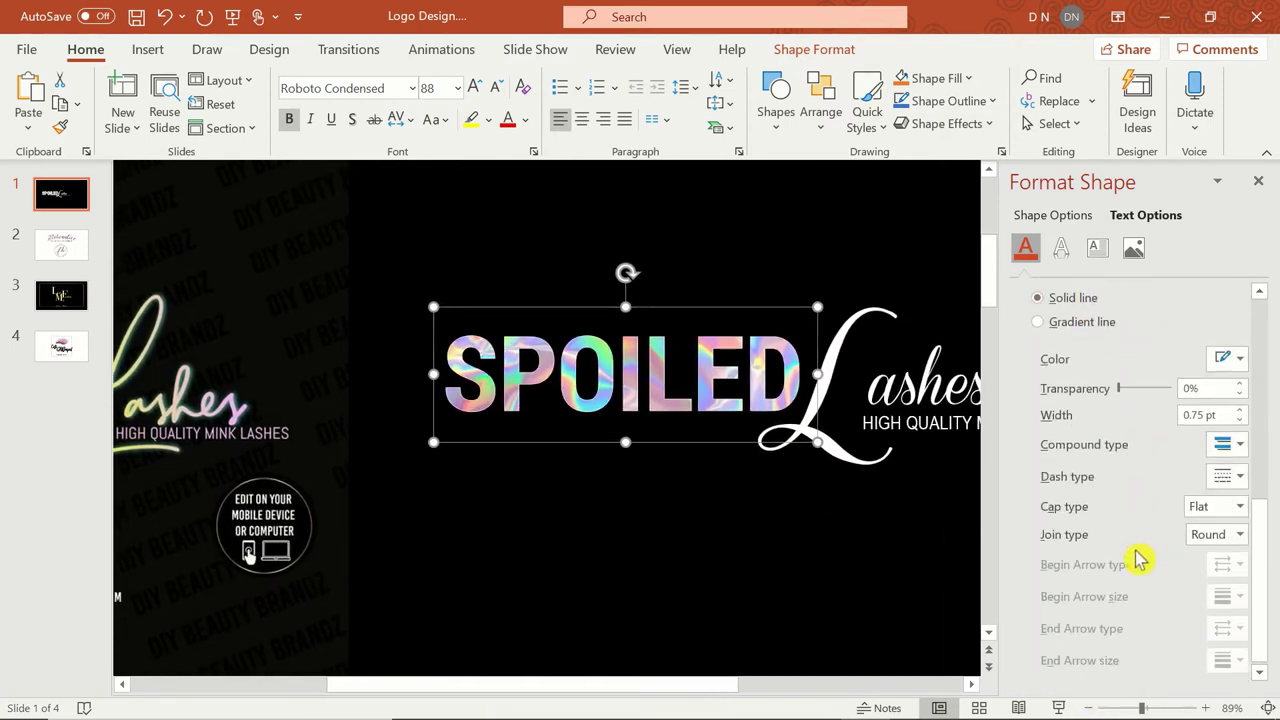
click(1240, 360)
click(1118, 428)
Set the outline width to 1.75 pt with square caps and miter joins
click(1246, 416)
click(1246, 416)
click(1246, 416)
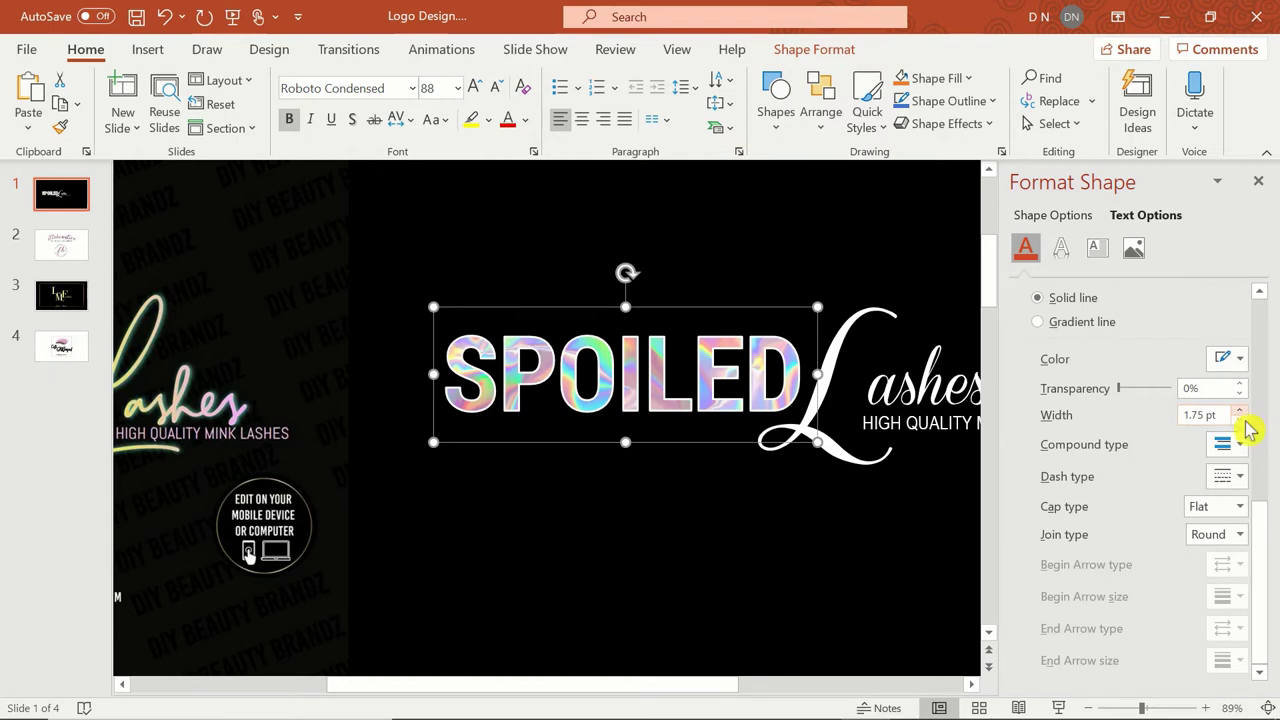
scroll(743, 580, right, 5)
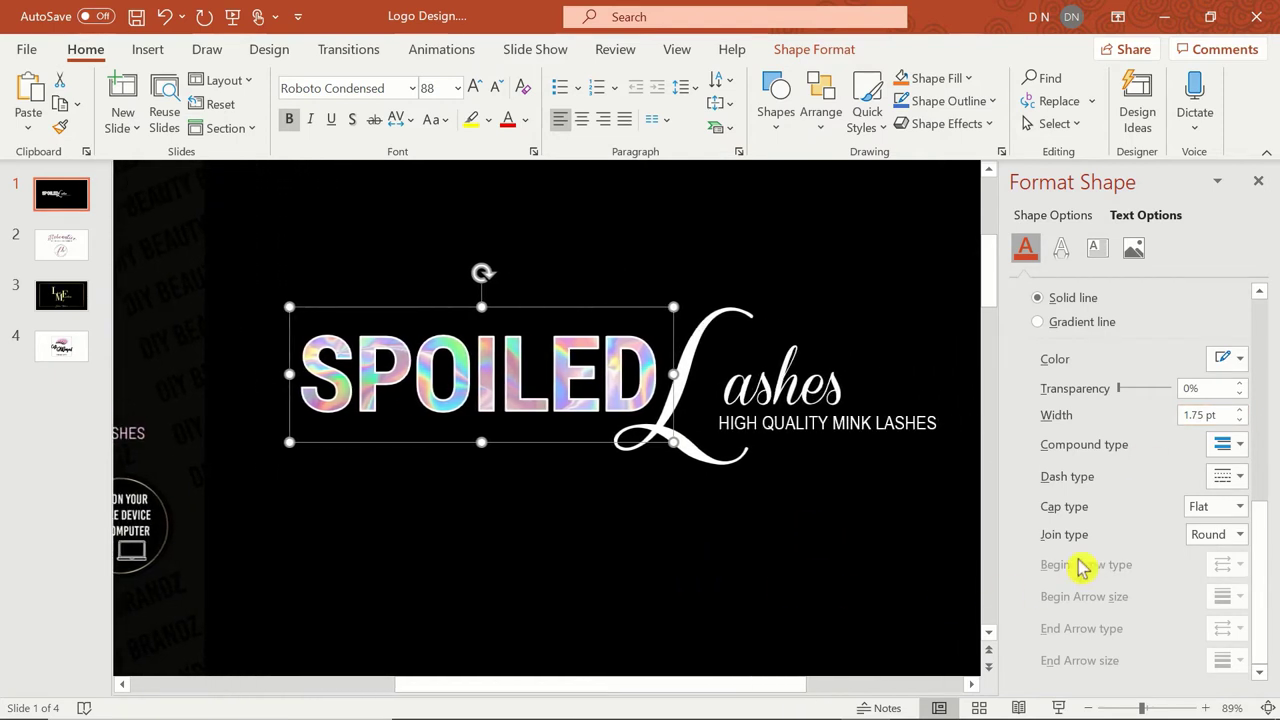
click(1238, 507)
click(1238, 507)
click(1238, 536)
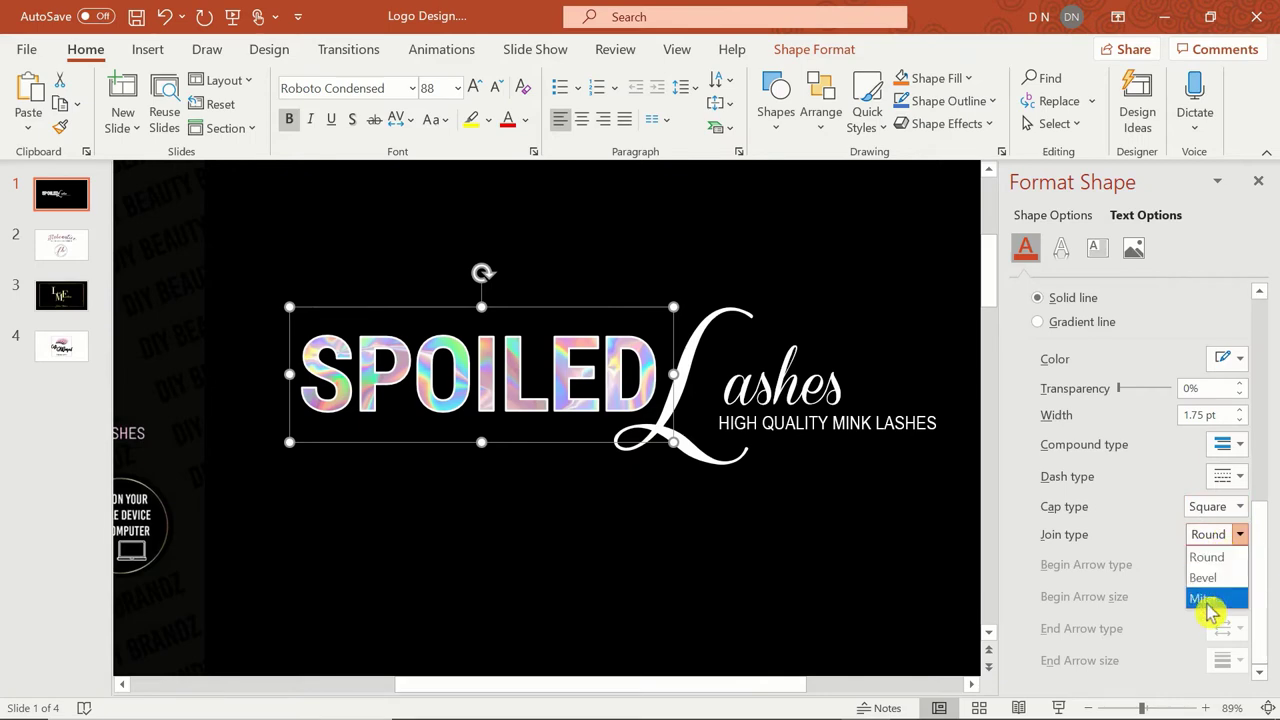
click(1212, 600)
scroll(876, 599, down, 4)
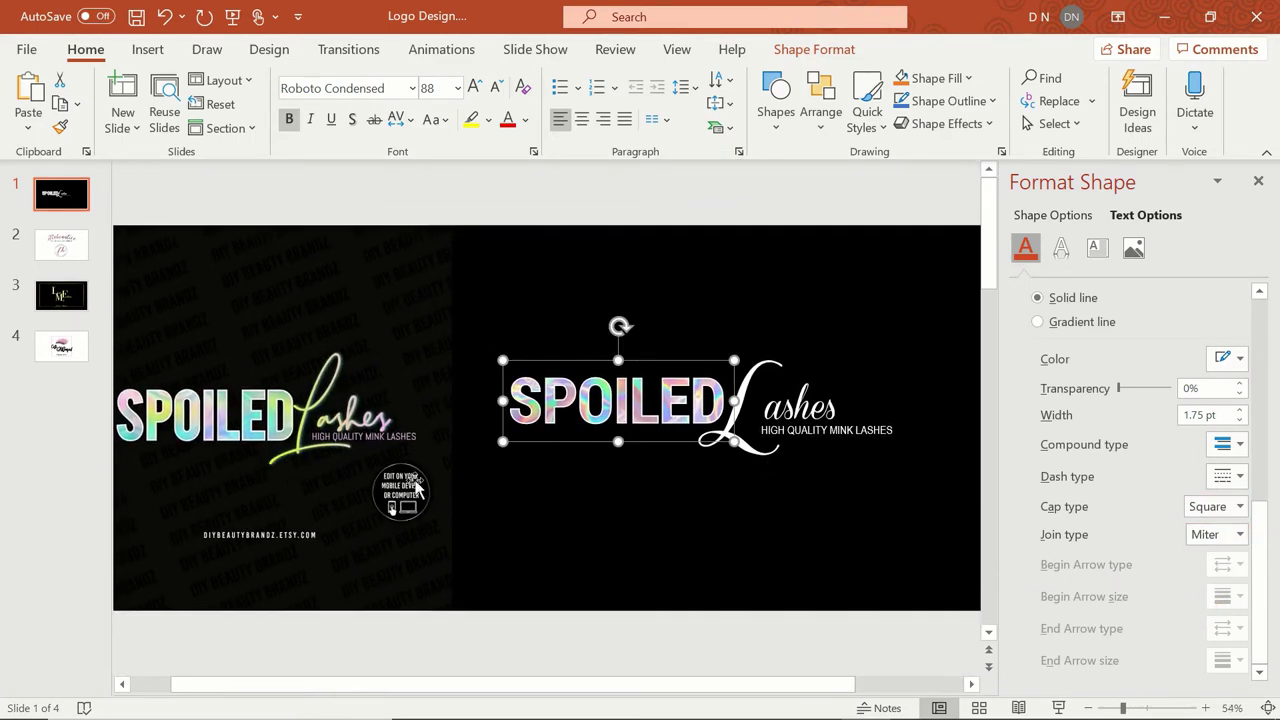
Give the script L a linear gradient fill running left to right
click(738, 448)
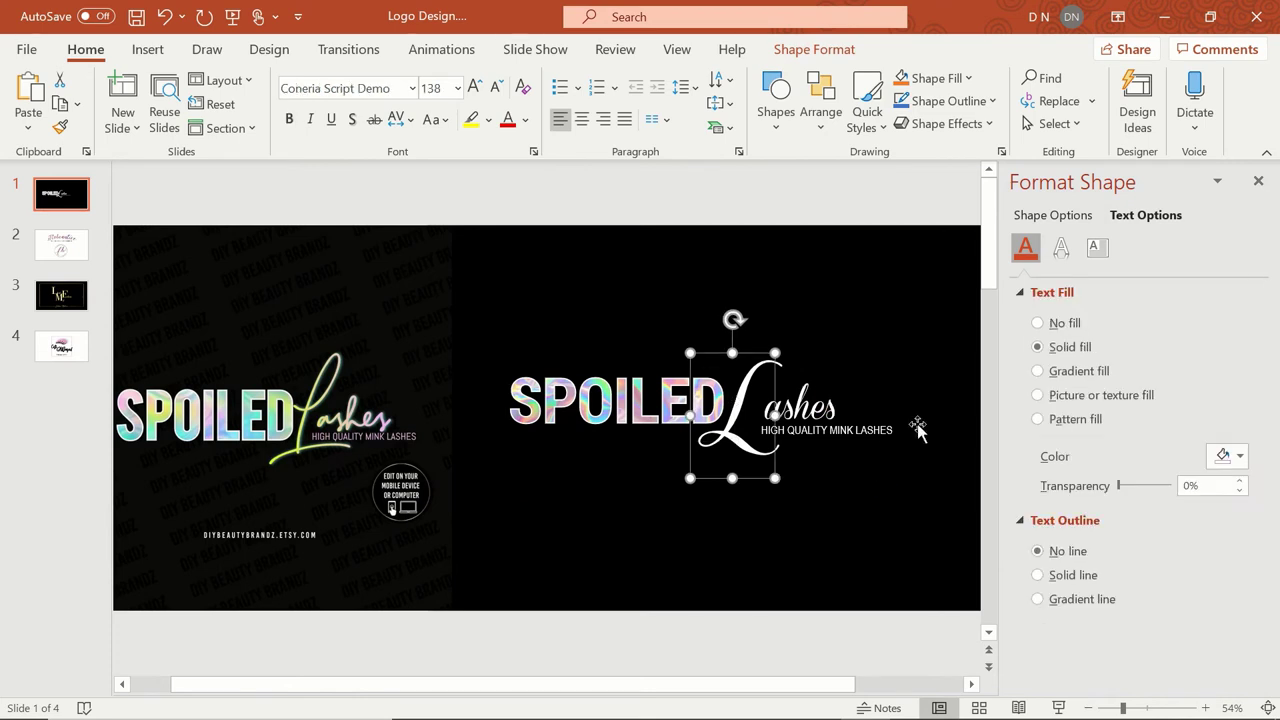
click(1076, 372)
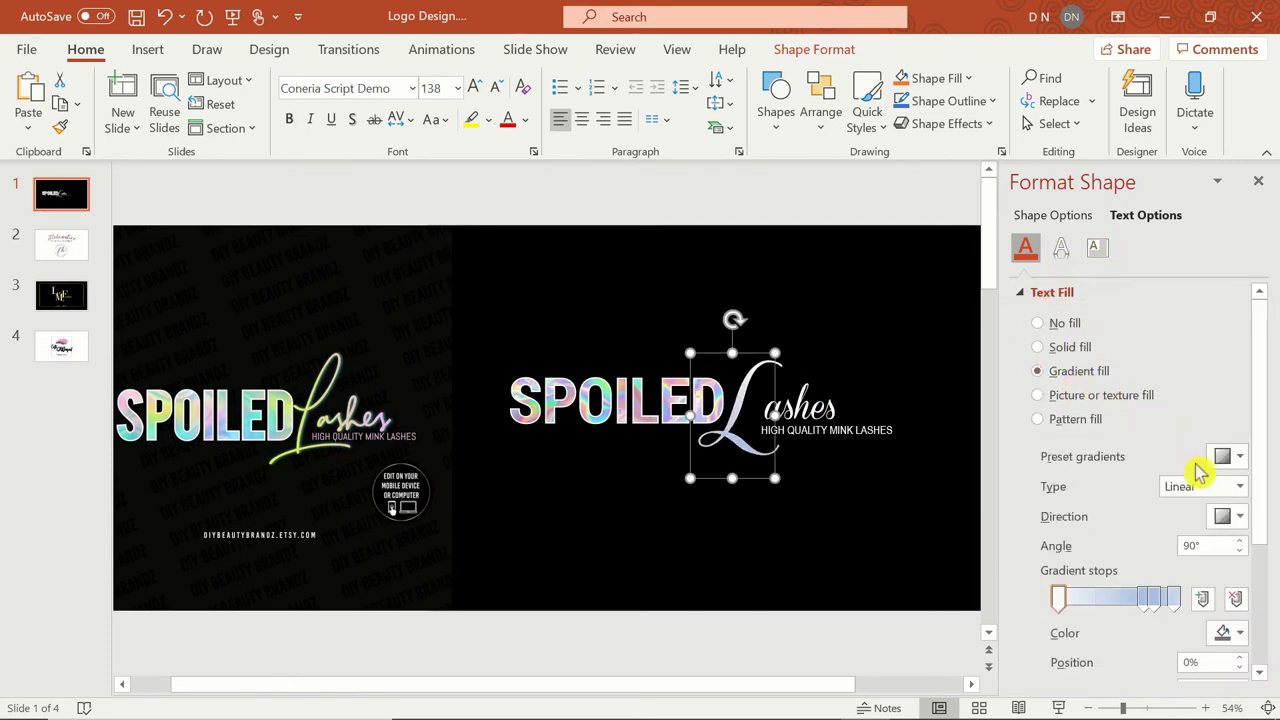
scroll(1200, 474, down, 3)
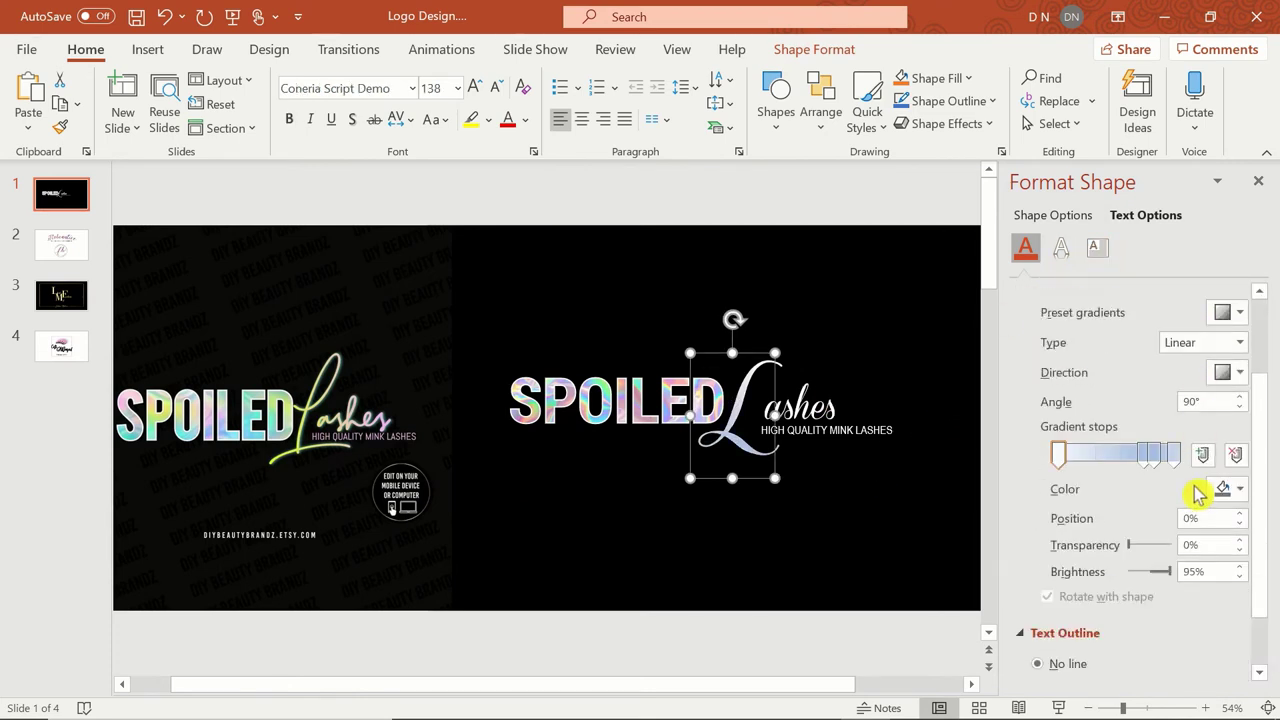
click(1236, 322)
click(1186, 300)
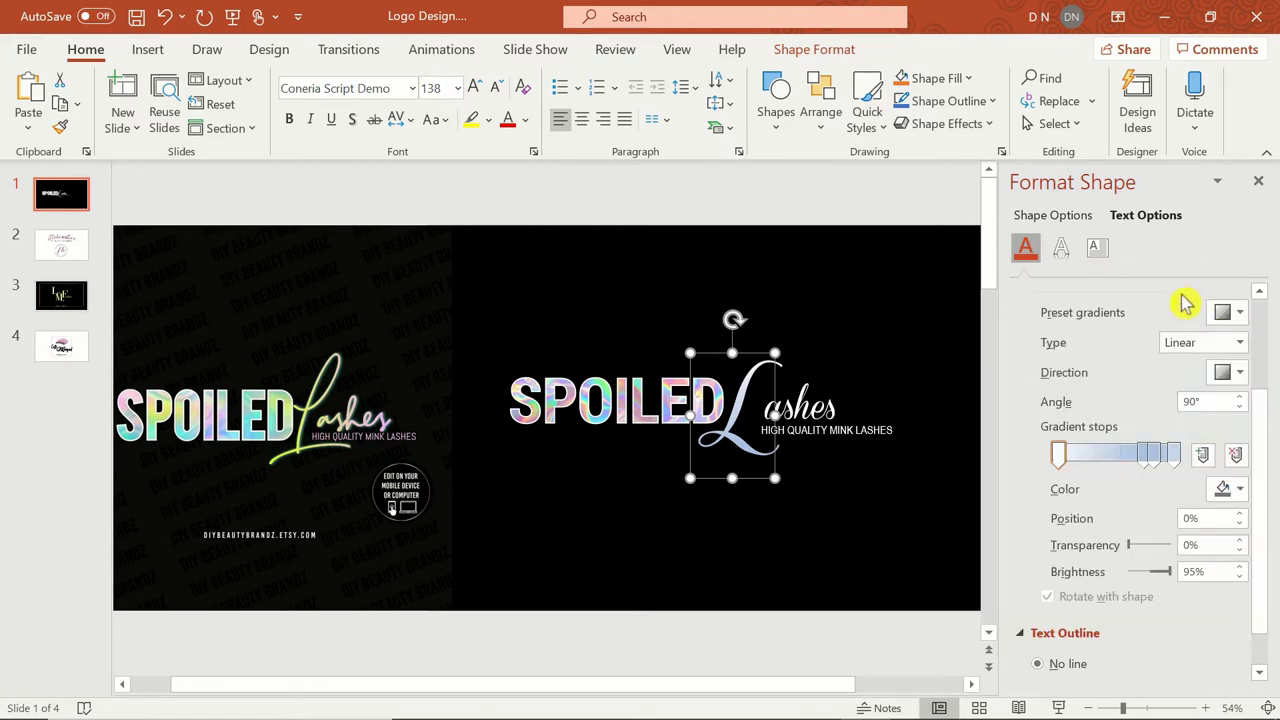
click(1197, 345)
click(1196, 367)
click(1228, 376)
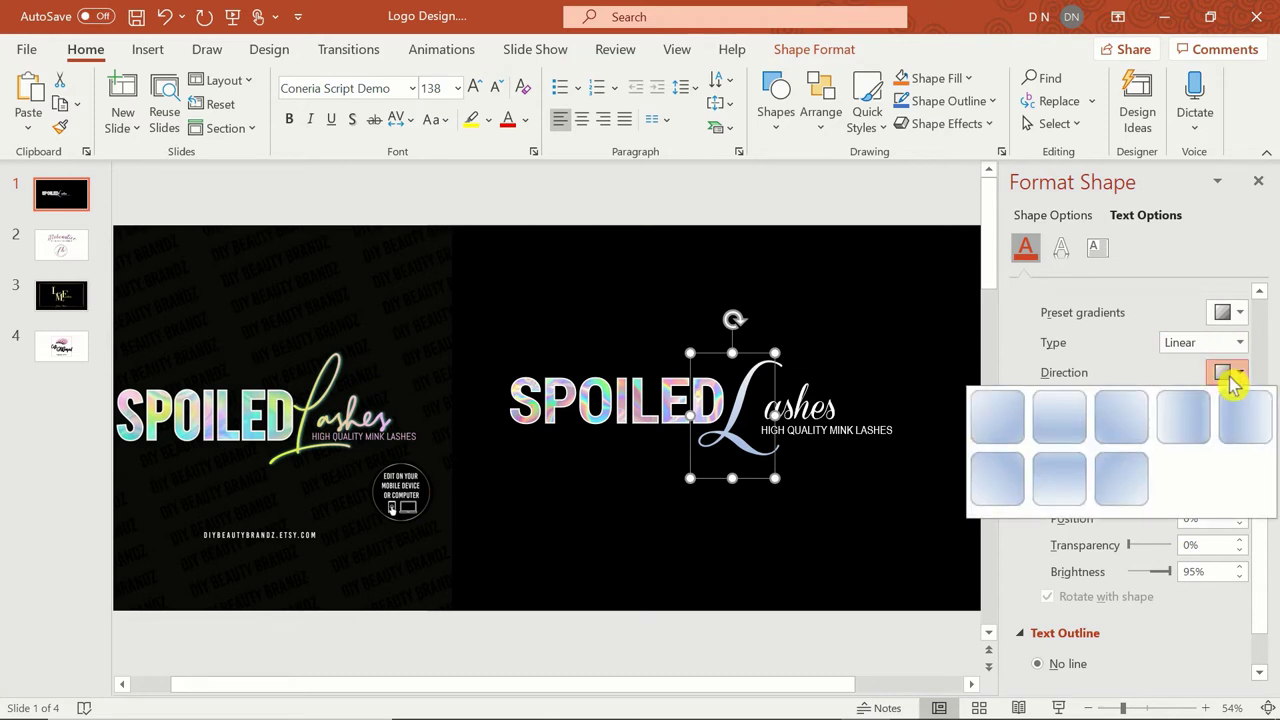
click(1188, 427)
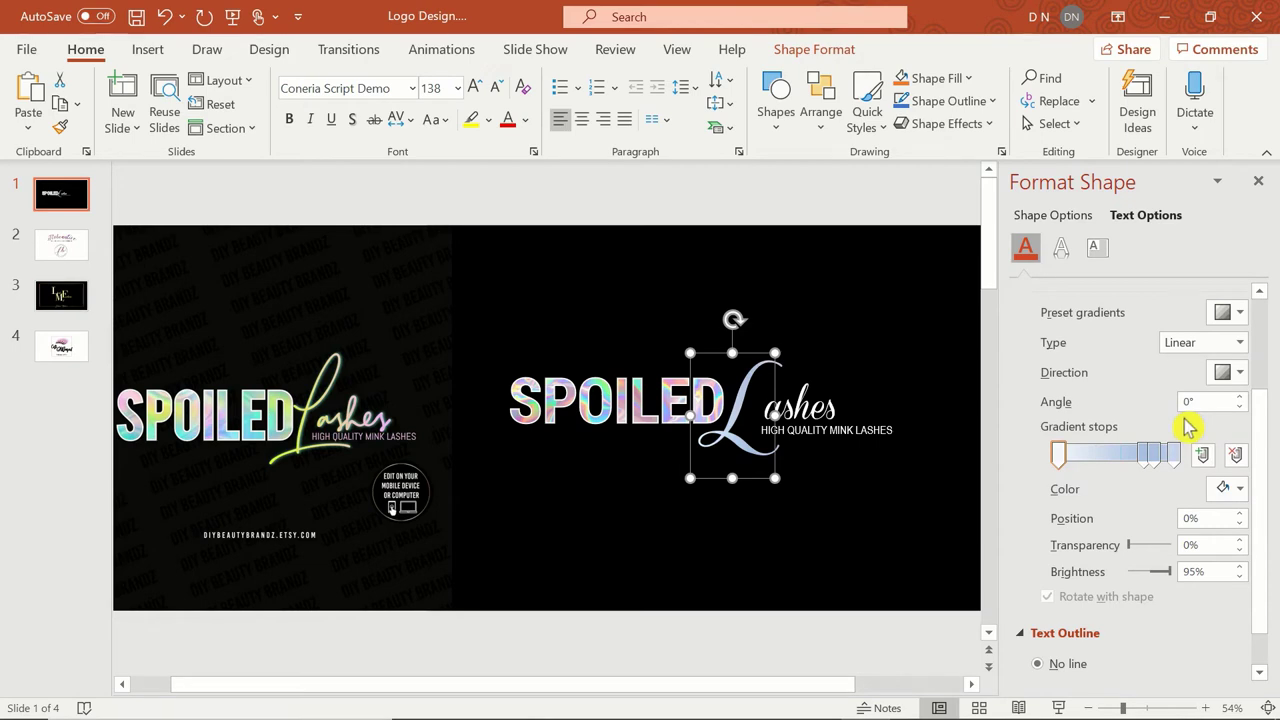
Colour the L's gradient stops with yellow sampled from the E and peach from the O
scroll(857, 511, up, 4)
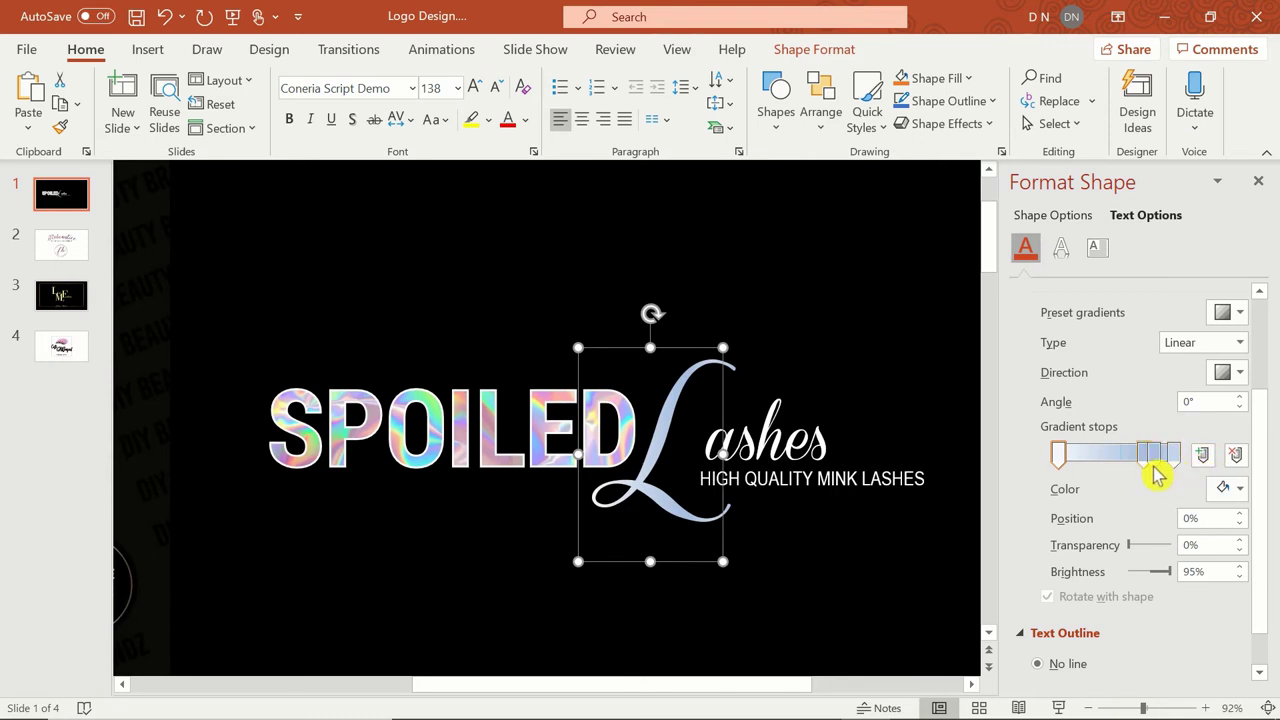
click(1228, 488)
click(1220, 486)
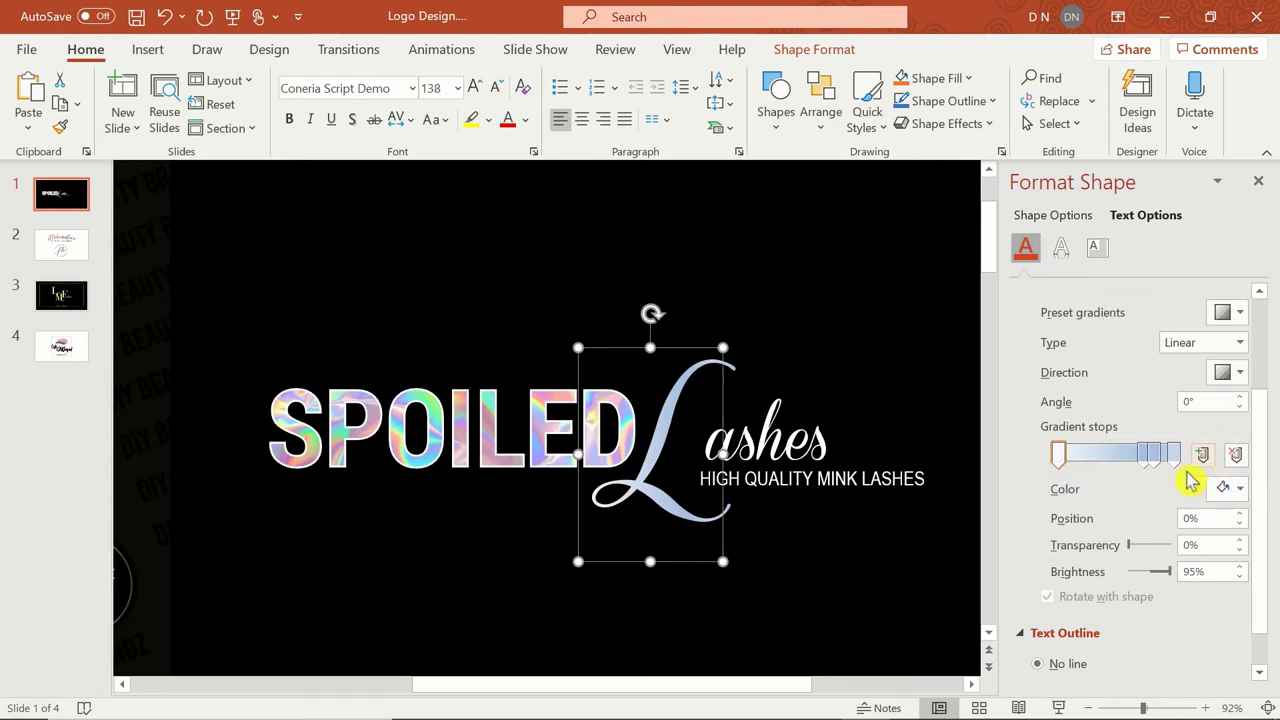
click(538, 399)
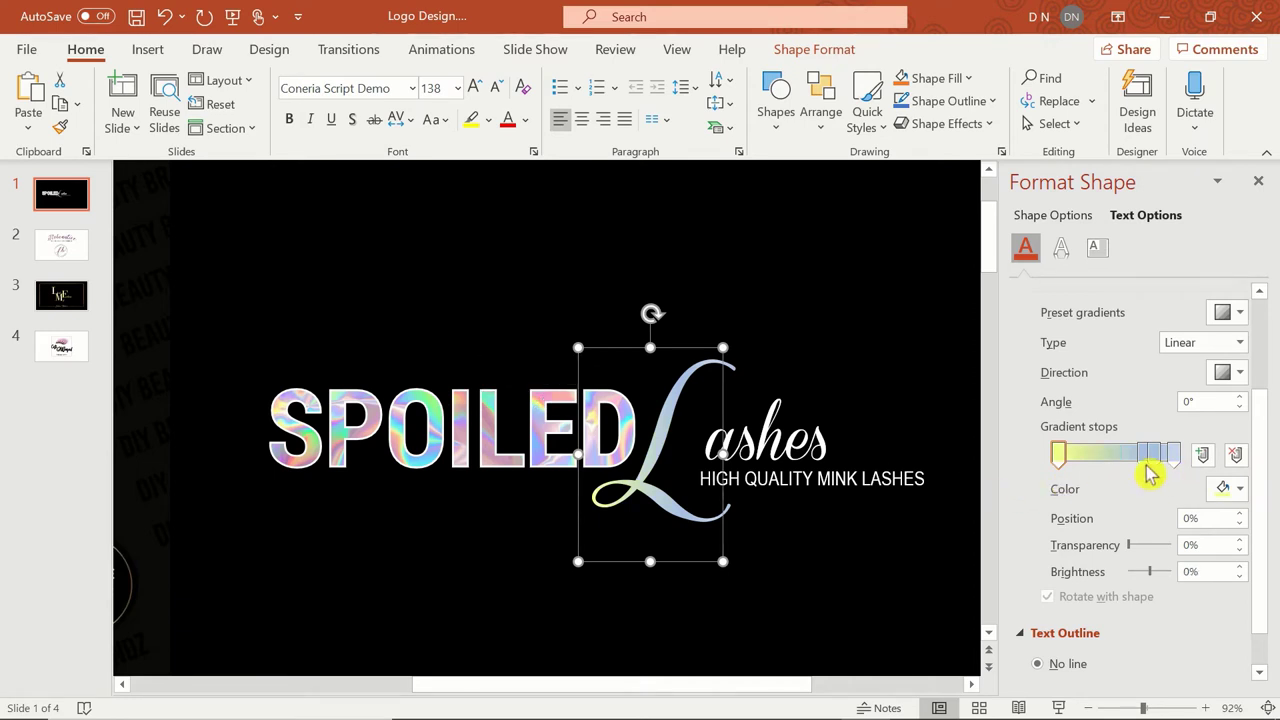
mouse_move(1148, 462)
mouse_down()
mouse_move(1157, 471)
mouse_move(1129, 477)
mouse_up()
click(1230, 488)
click(1160, 465)
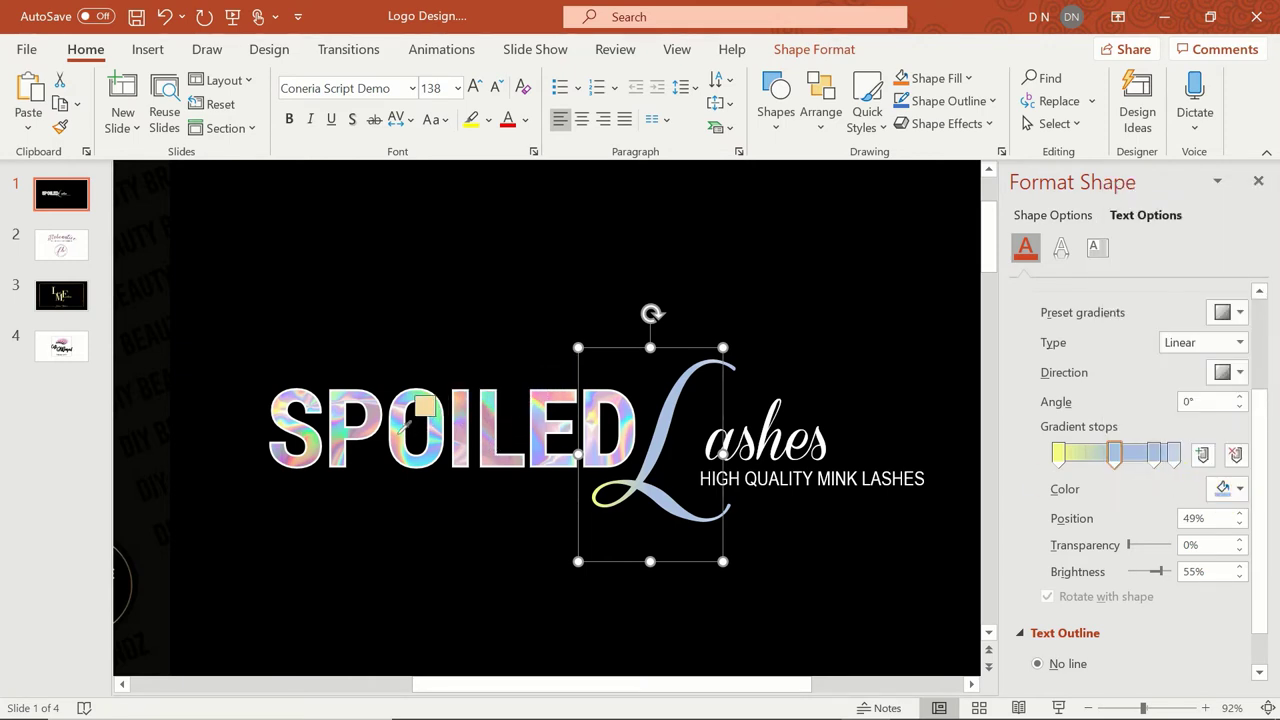
click(398, 428)
Set the 83% stop to pink from the P, delete extra stops, and end with pink
click(1155, 455)
click(1230, 488)
click(1160, 465)
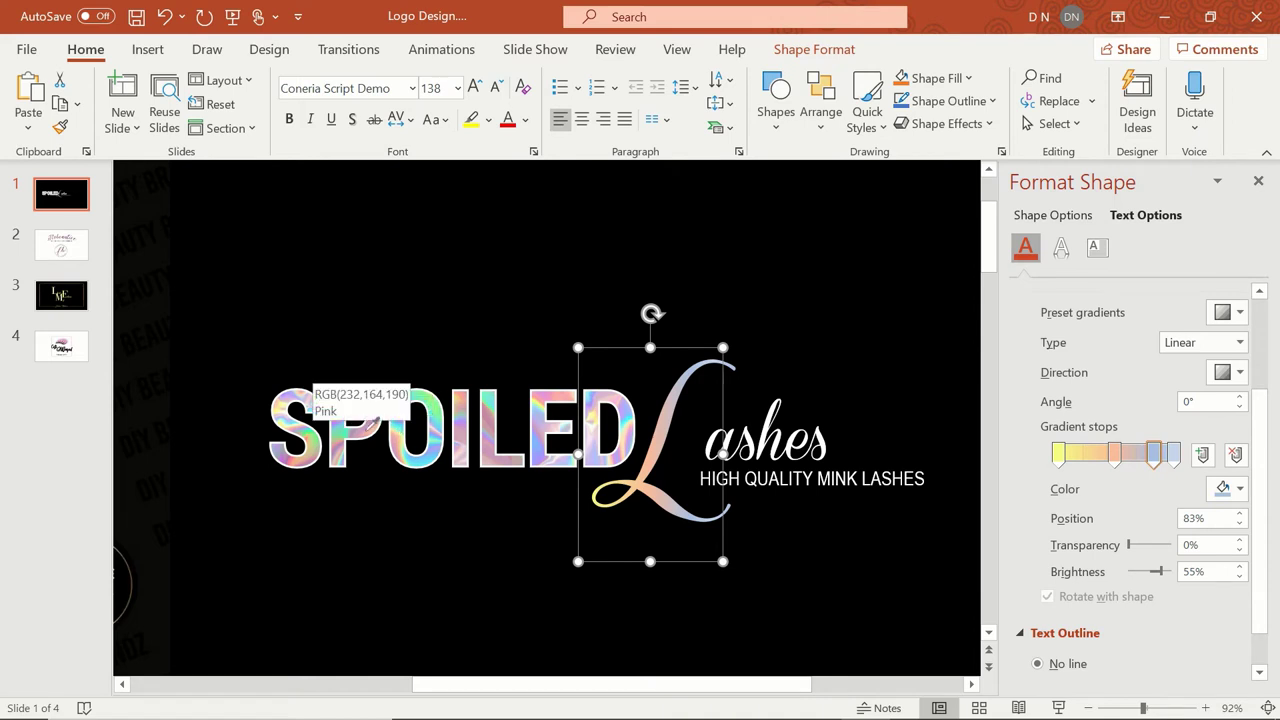
click(372, 421)
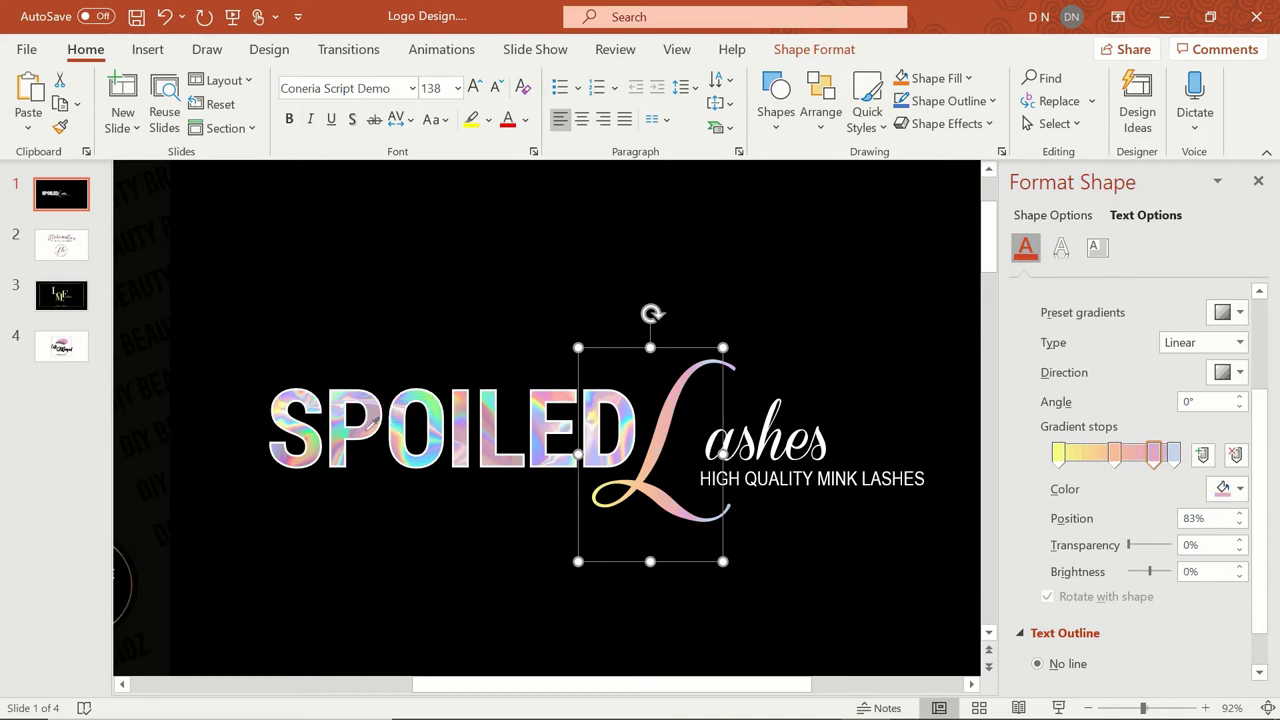
click(1237, 458)
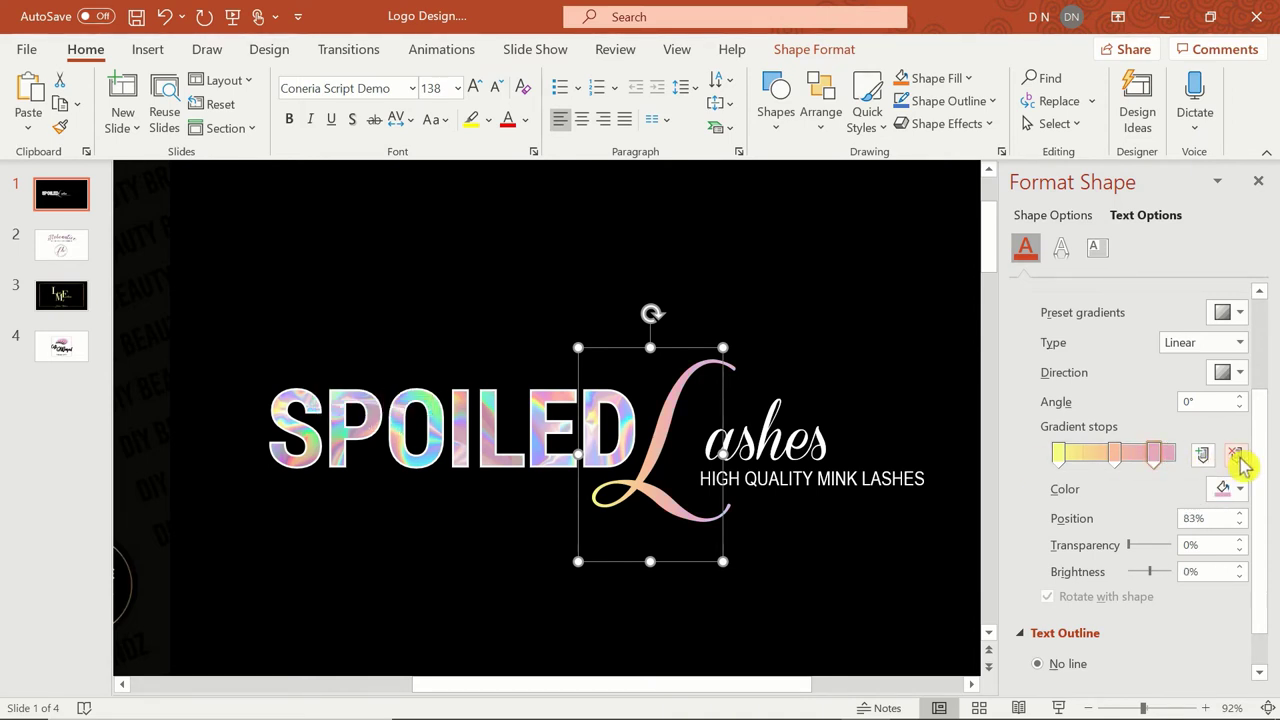
click(1158, 474)
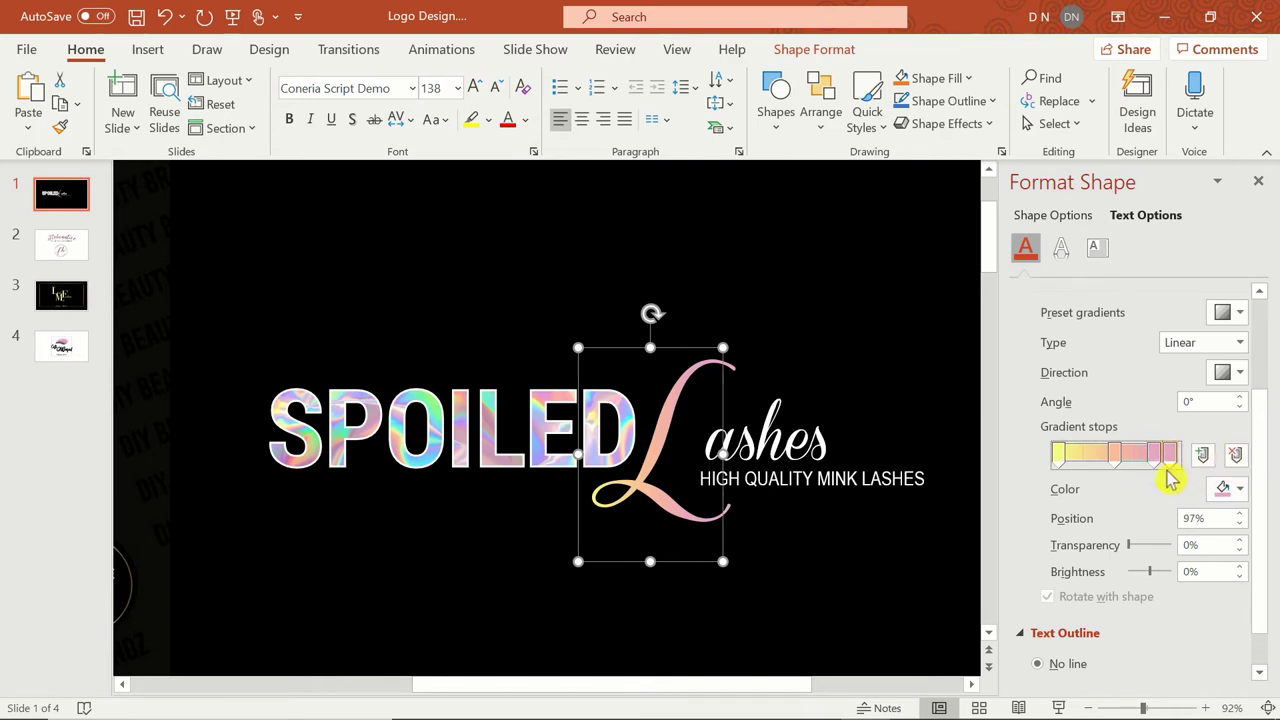
click(1238, 458)
drag(1159, 462, 1170, 486)
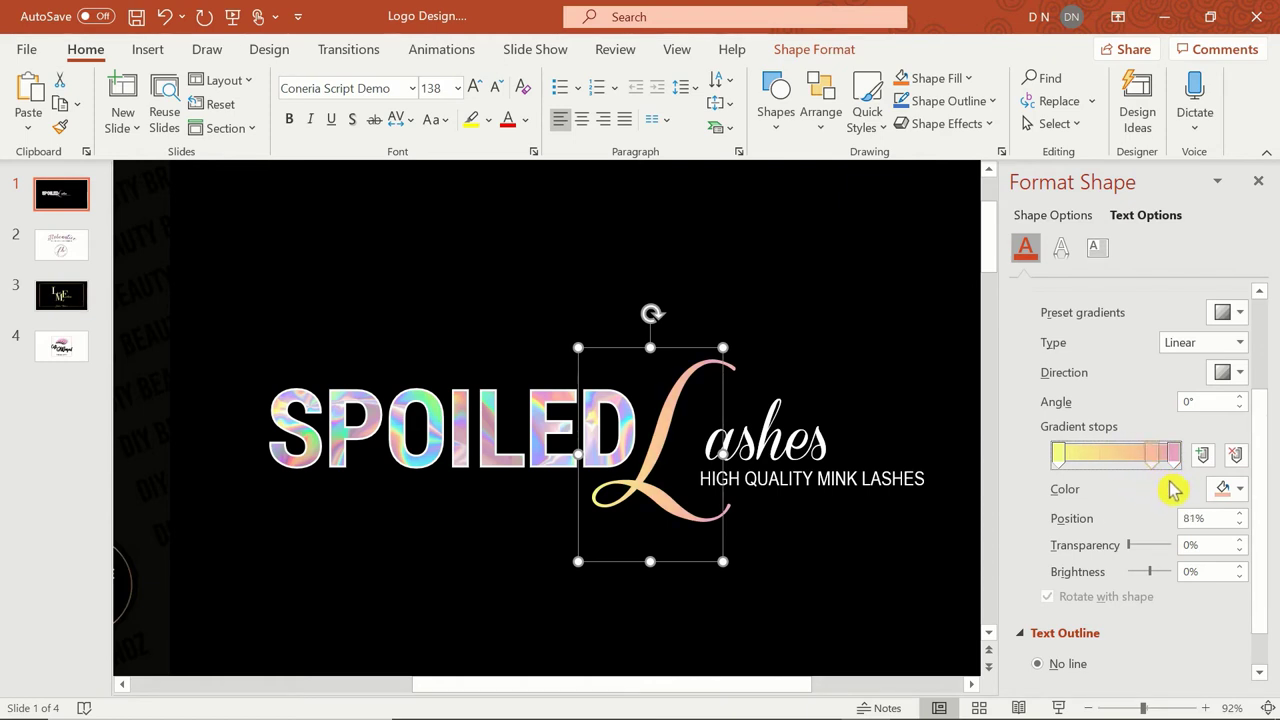
drag(1150, 462, 1100, 483)
Remove the yellow gradient stops from ashes so it turns pink
click(765, 440)
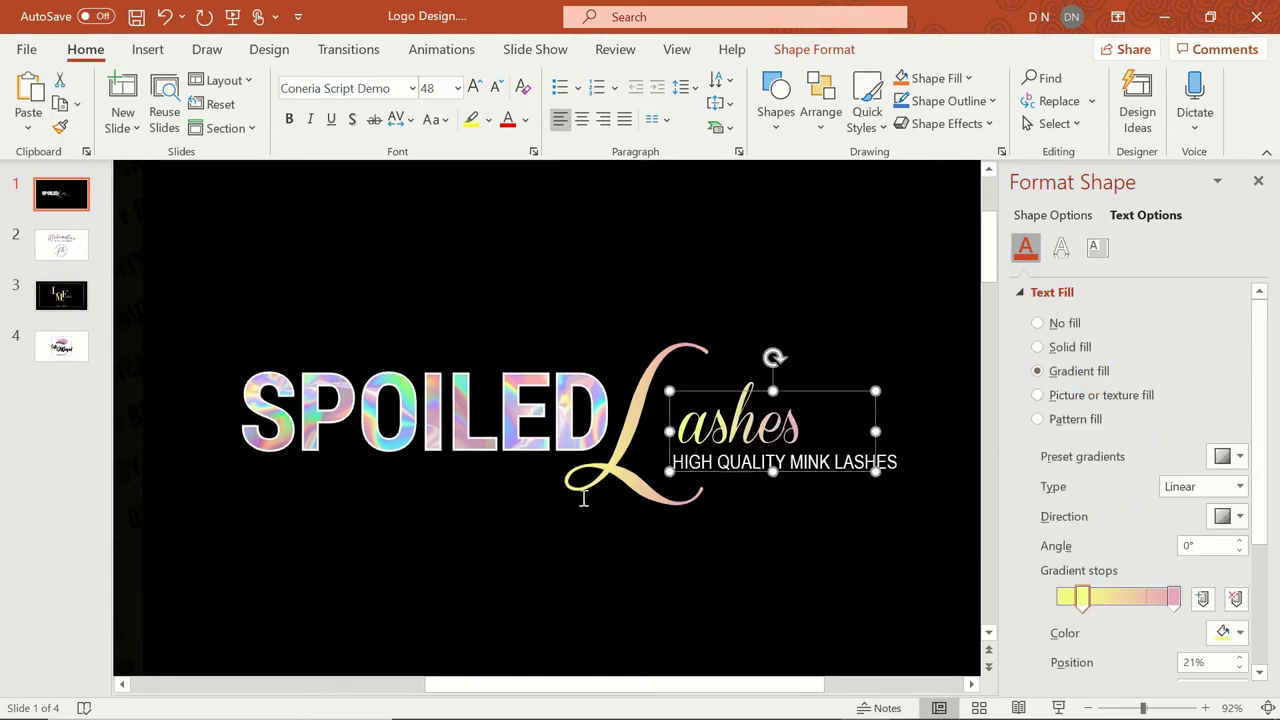
click(1106, 609)
click(1143, 611)
click(1235, 598)
drag(1063, 606, 1133, 610)
click(810, 568)
Move the L's middle gradient stop to 55% and review the ashes 86% stop
click(590, 453)
click(1145, 215)
click(771, 425)
click(1160, 600)
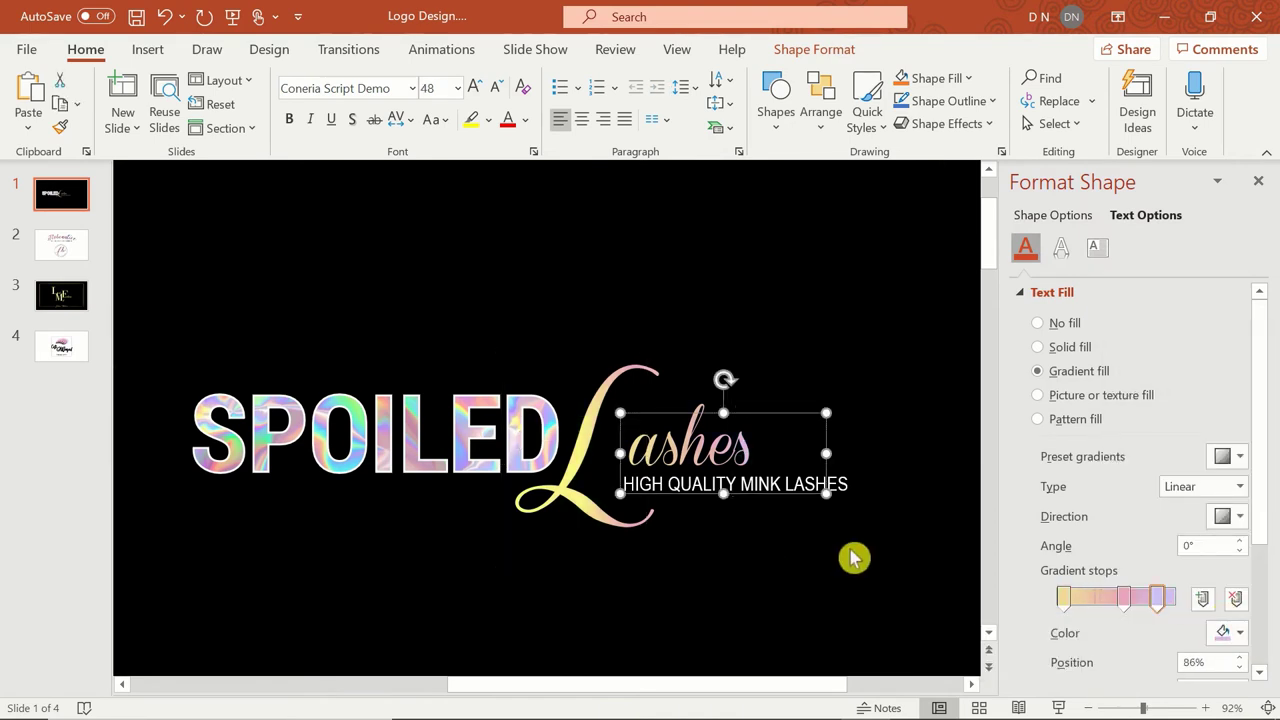
click(645, 540)
click(1240, 605)
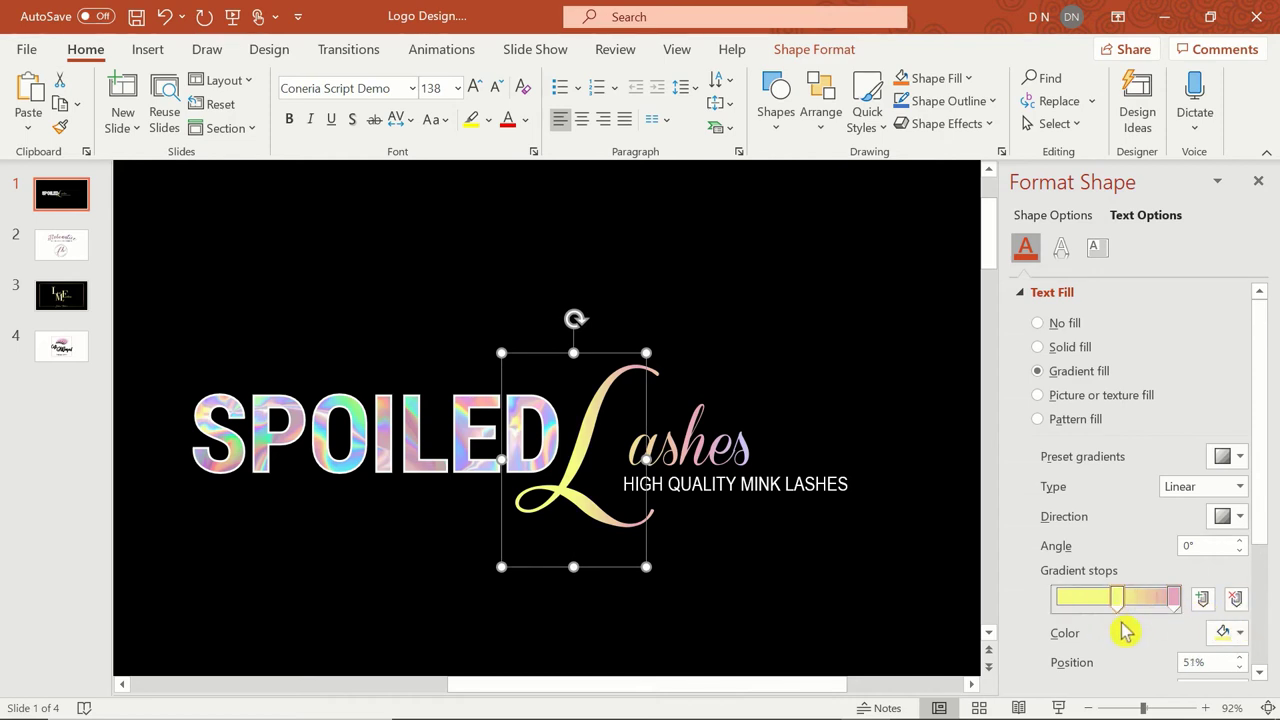
Colour the HIGH QUALITY MINK LASHES tagline with pink sampled from the script
click(849, 480)
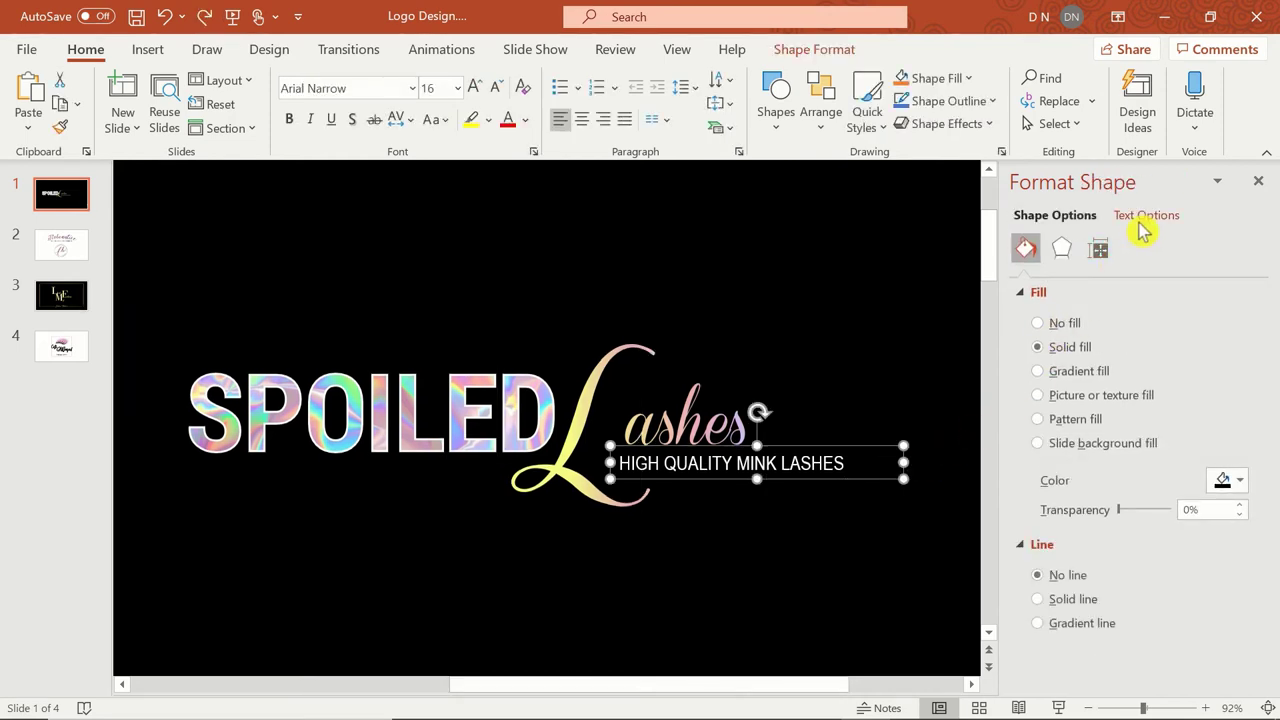
click(1145, 216)
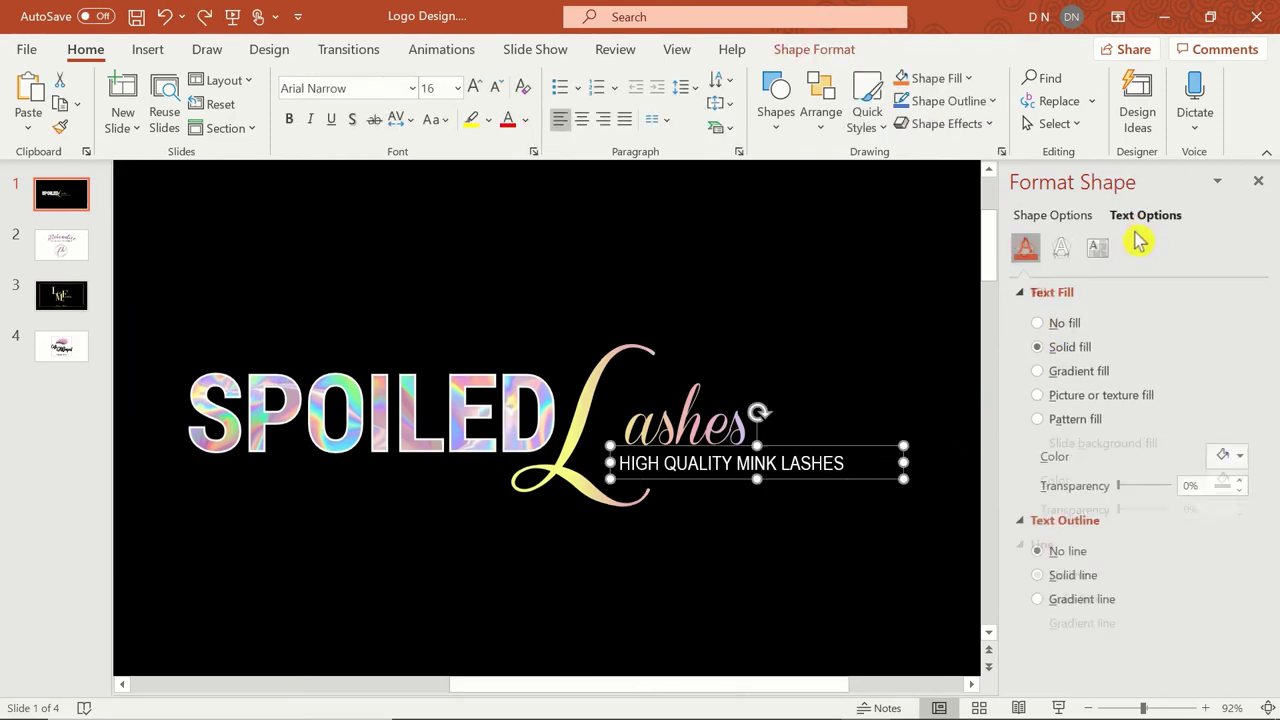
click(1213, 460)
click(1200, 436)
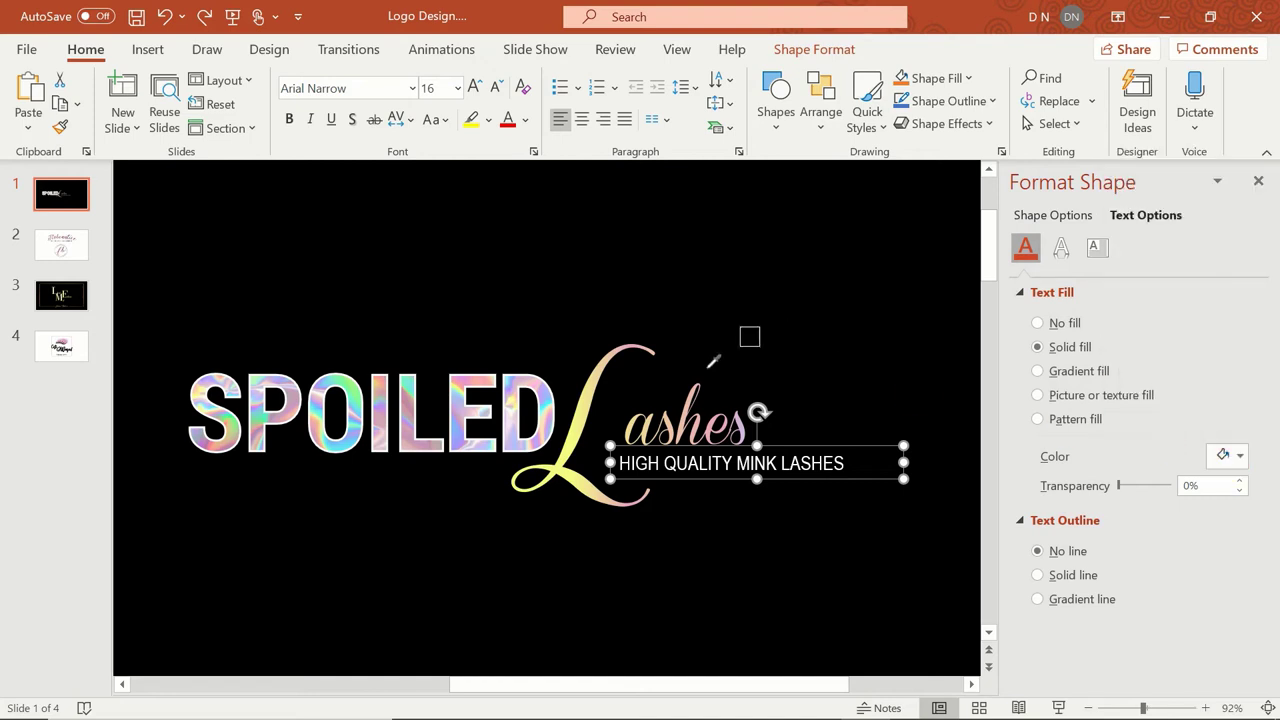
click(758, 412)
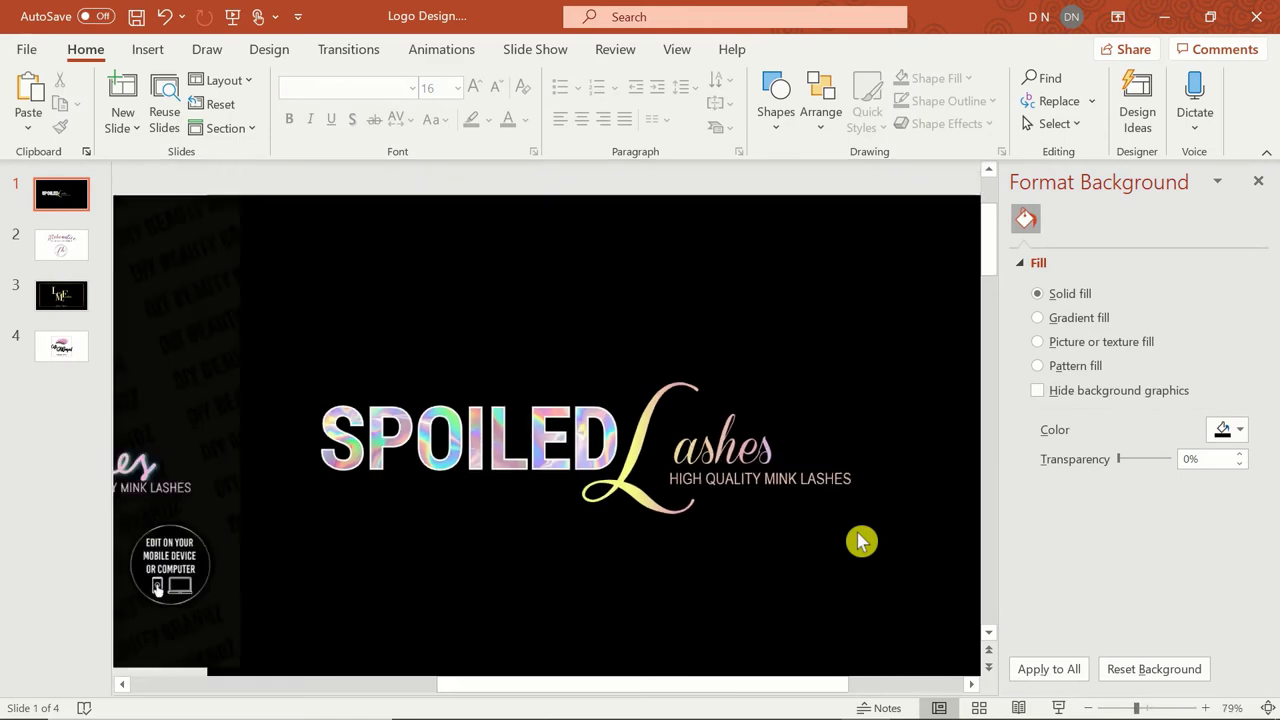
Reposition the reference logo picture on the left of the slide
scroll(860, 541, down, 3)
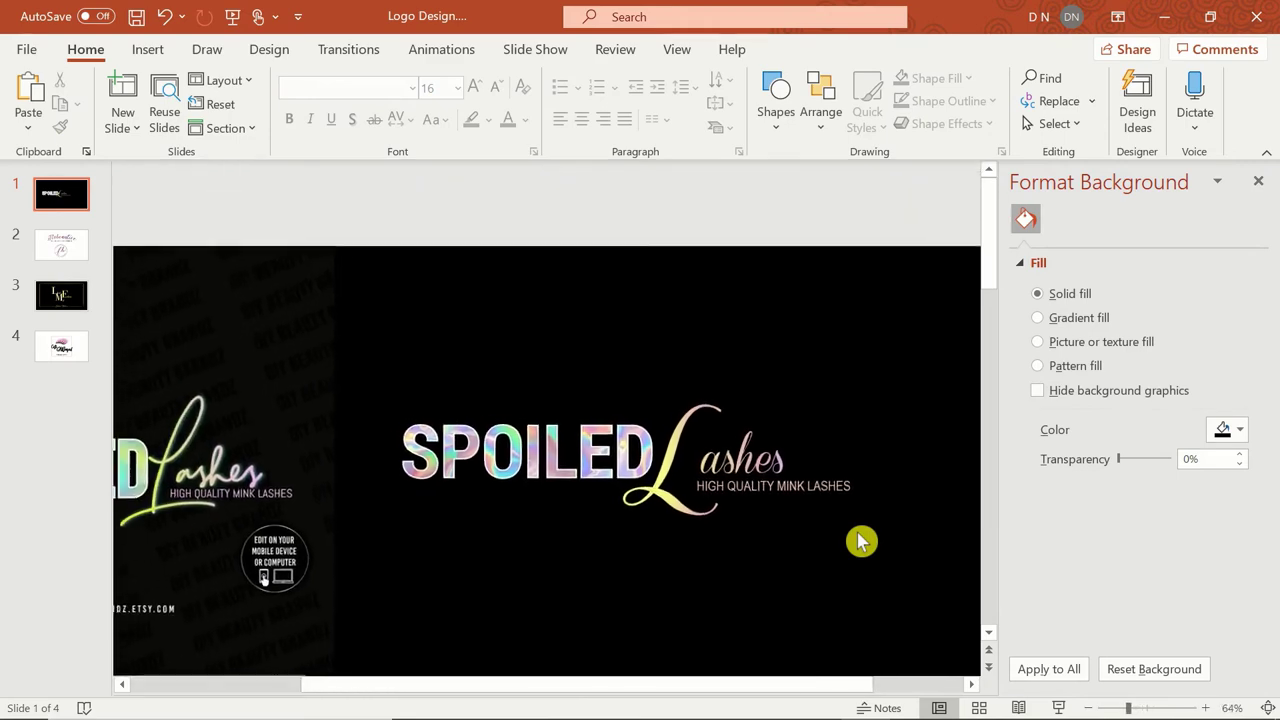
click(306, 453)
drag(306, 453, 397, 467)
scroll(319, 421, up, 6)
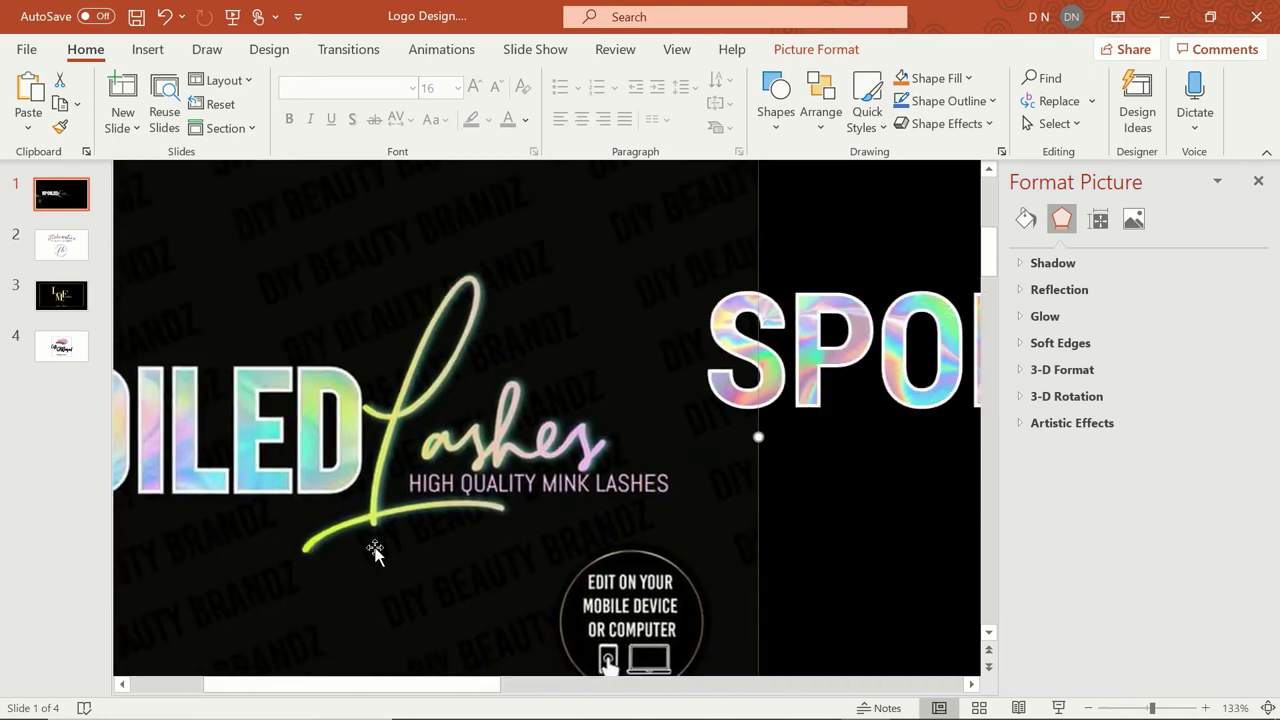
drag(514, 612, 420, 531)
Give SPOILED an Offset: Top Right preset drop shadow
scroll(420, 531, down, 3)
click(504, 450)
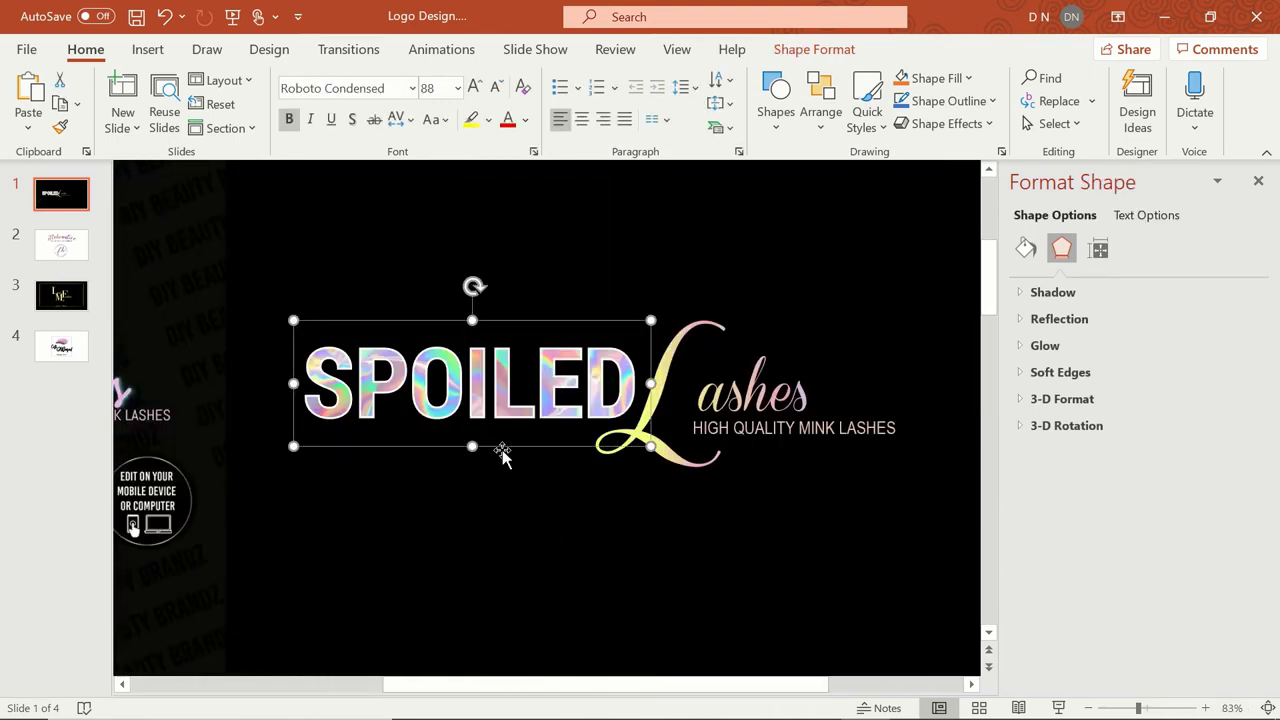
click(1166, 222)
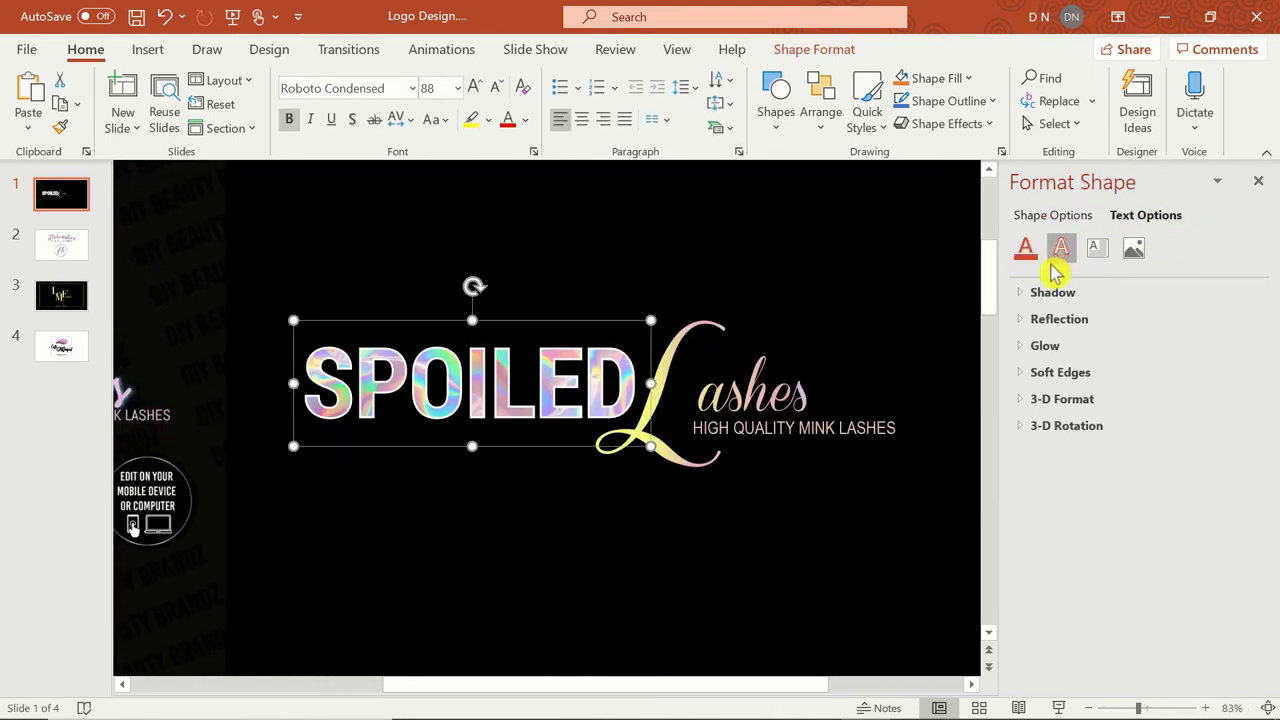
click(1076, 296)
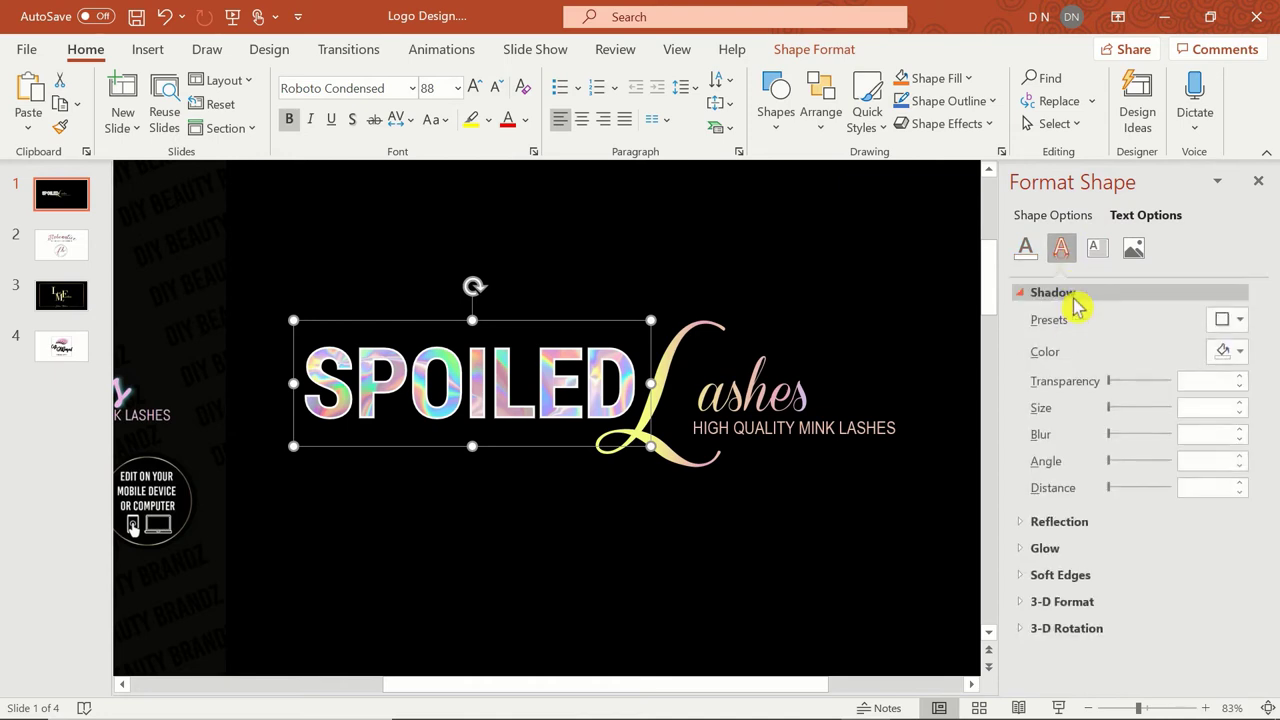
click(1224, 322)
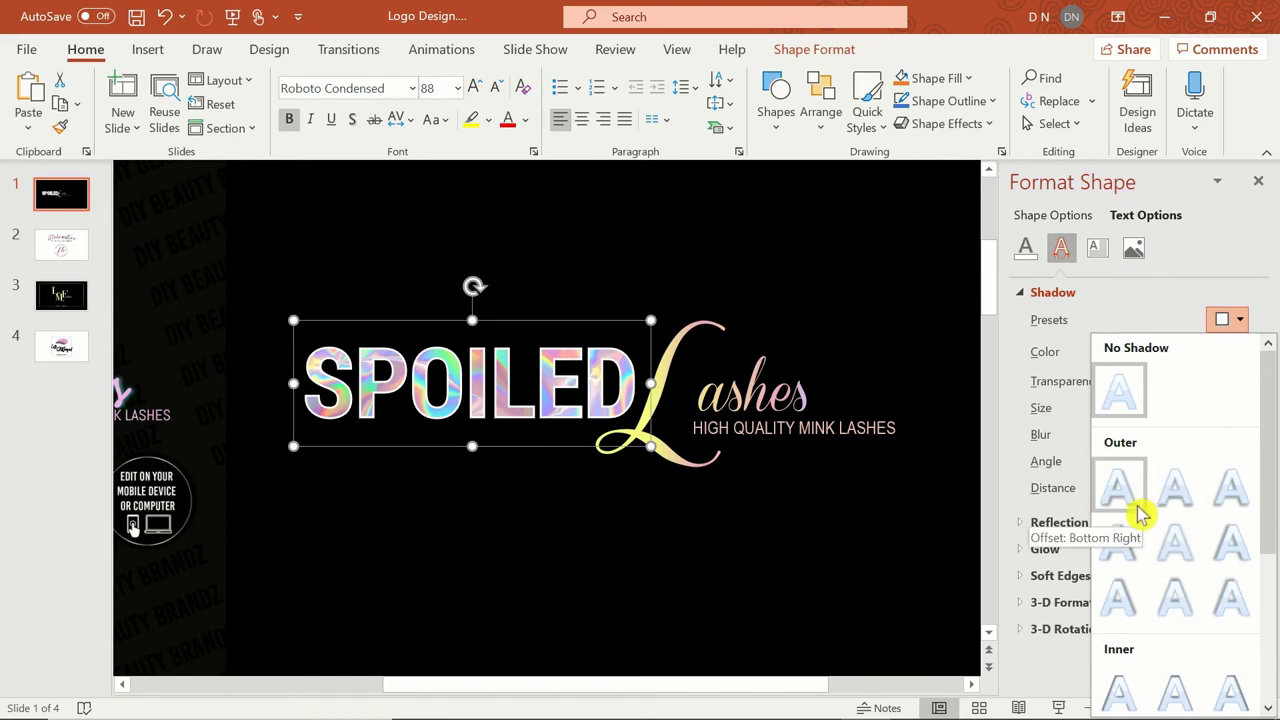
click(1135, 614)
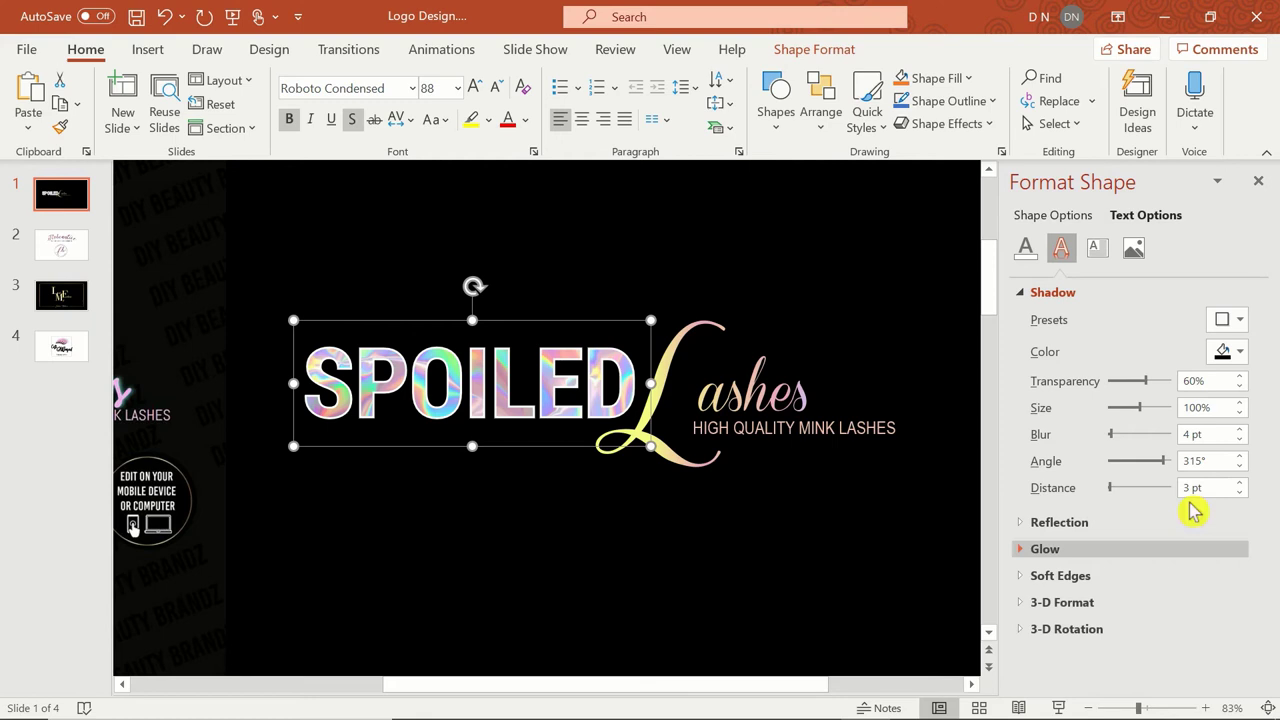
Set the shadow colour and 64% transparency, then step to the script L and ashes text
click(1237, 351)
click(1114, 491)
click(1237, 351)
click(1174, 429)
scroll(697, 288, up, 4)
click(1148, 381)
click(1237, 351)
click(1140, 477)
key(Tab)
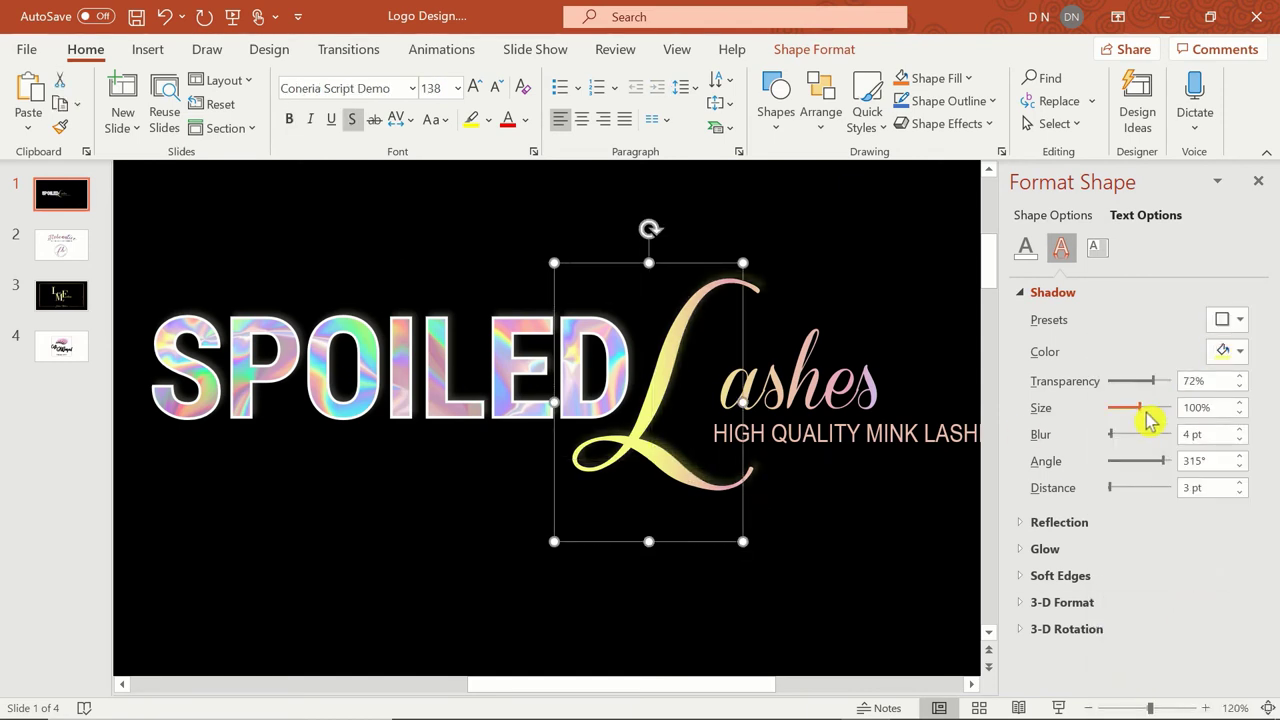
key(Tab)
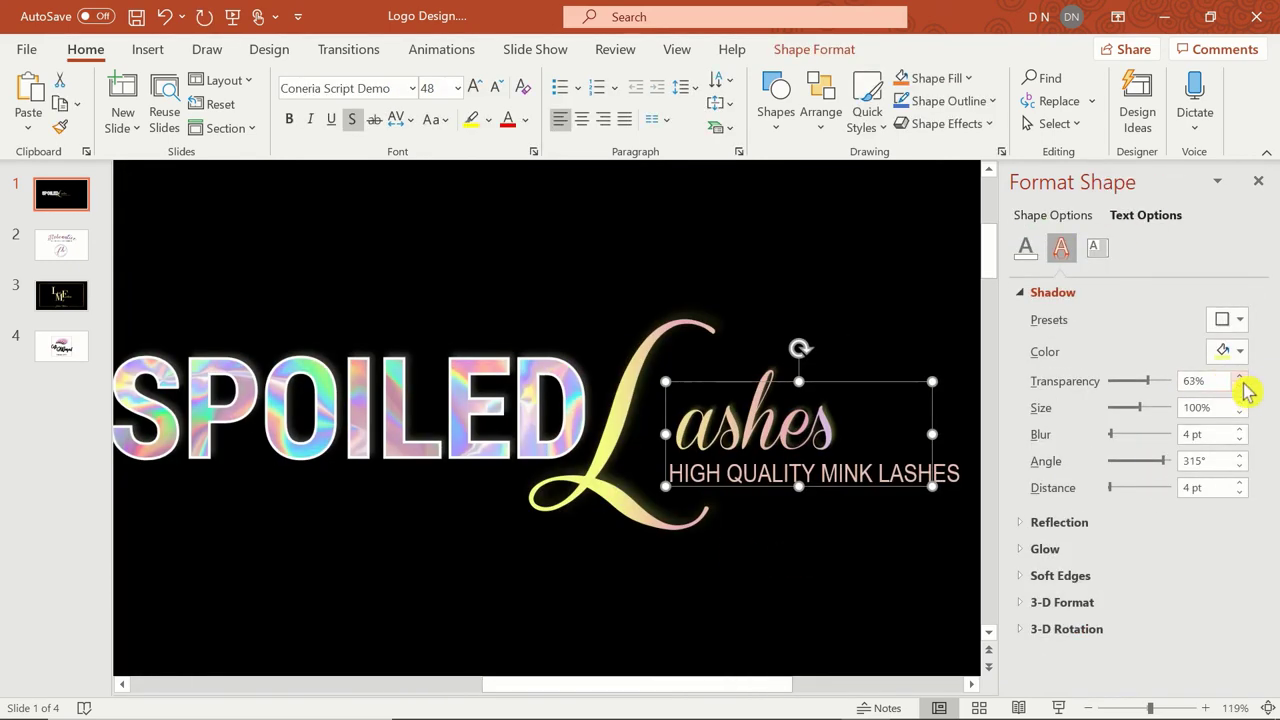
key(shift+Tab)
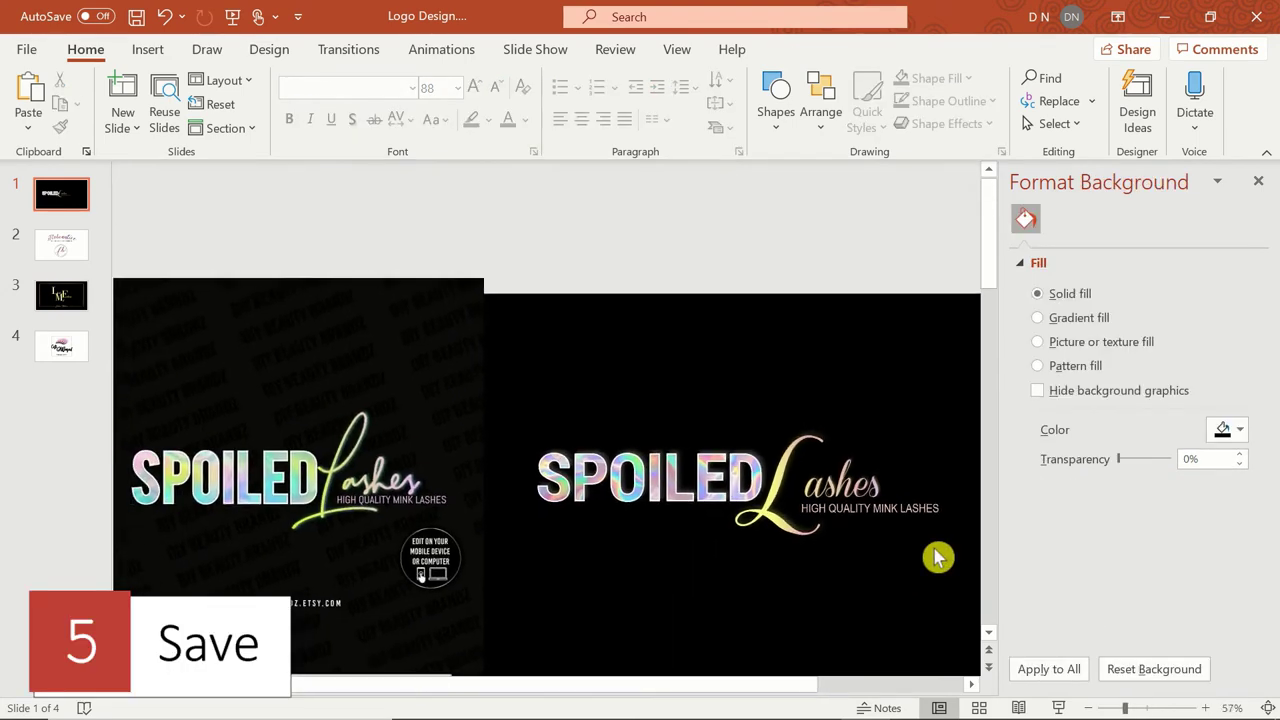
Close the Format Background pane, move the template picture left, and shift the whole logo right
scroll(938, 558, down, 2)
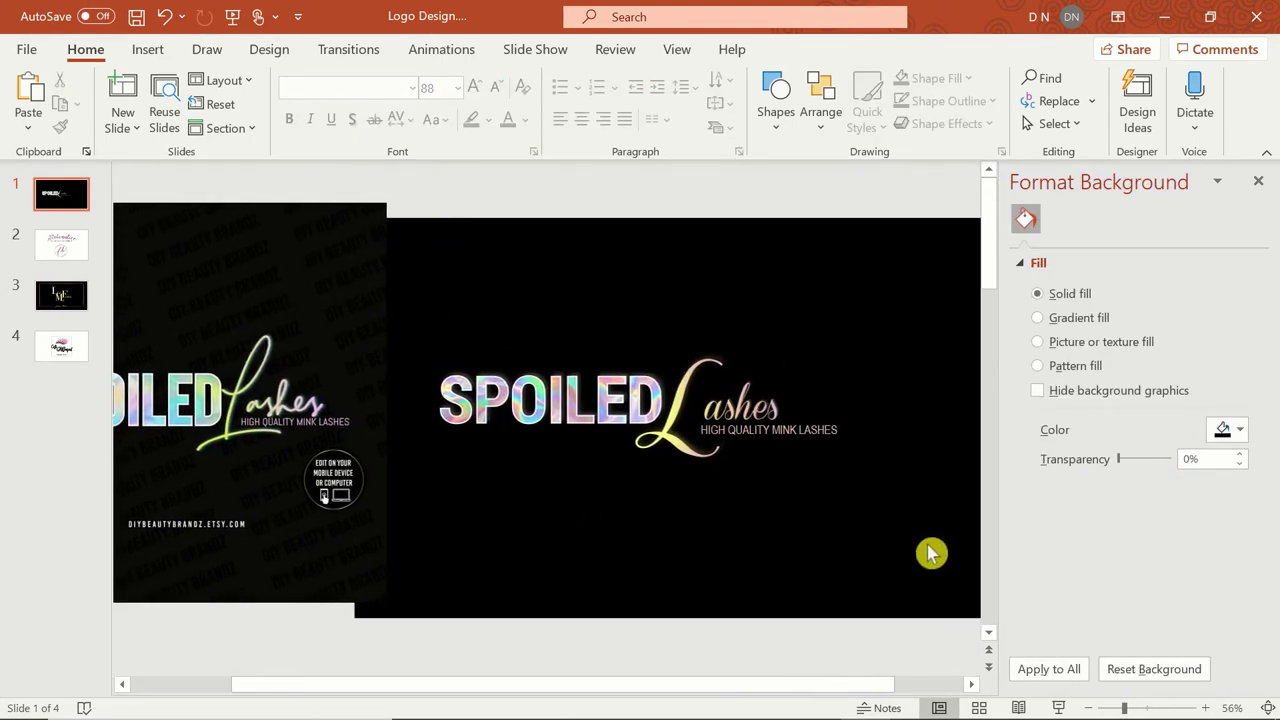
click(1258, 181)
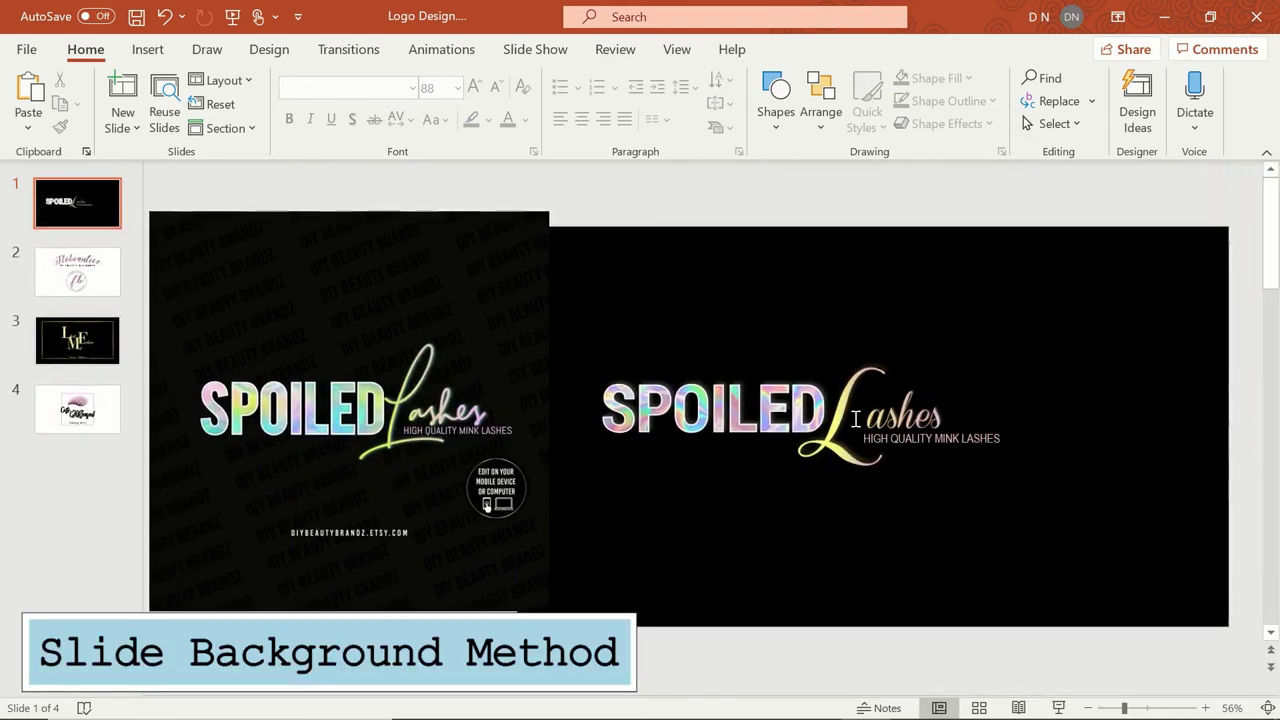
scroll(855, 418, down, 2)
drag(387, 392, 318, 420)
drag(1176, 290, 560, 555)
drag(651, 451, 716, 459)
Save just the current slide as 'Logo Design' in PNG Portable Network Graphics format
click(1148, 432)
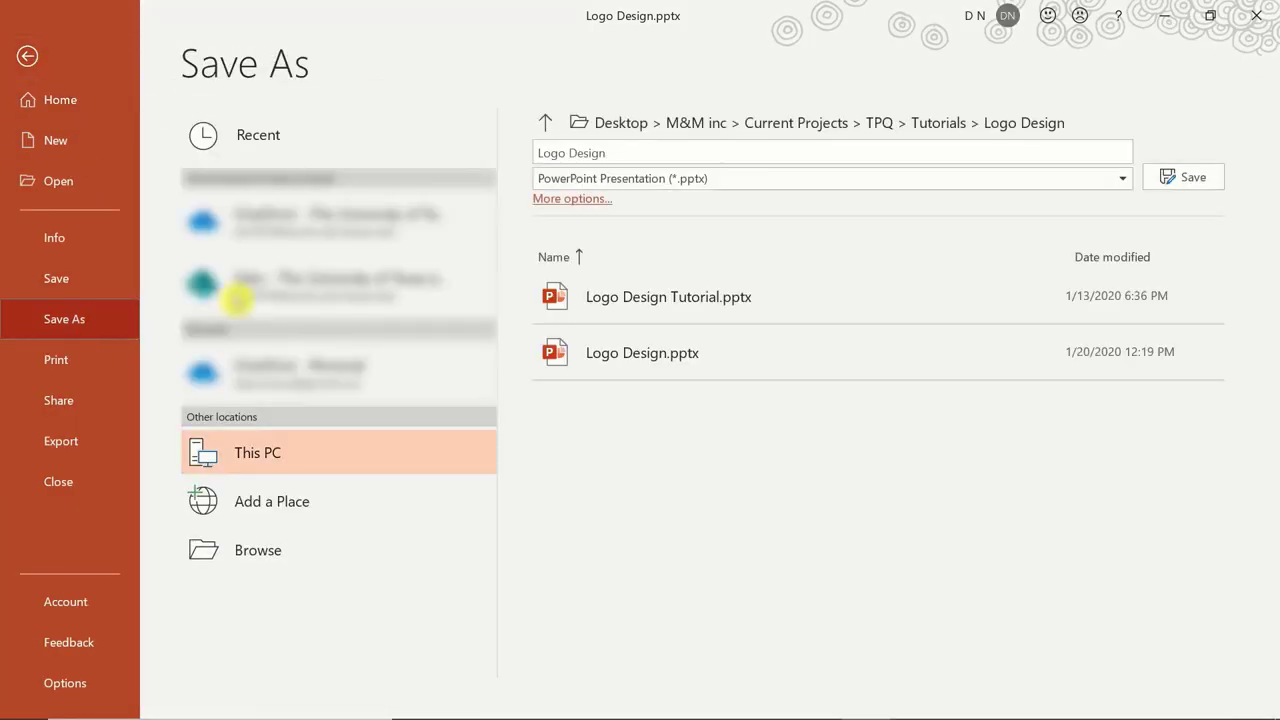
click(664, 150)
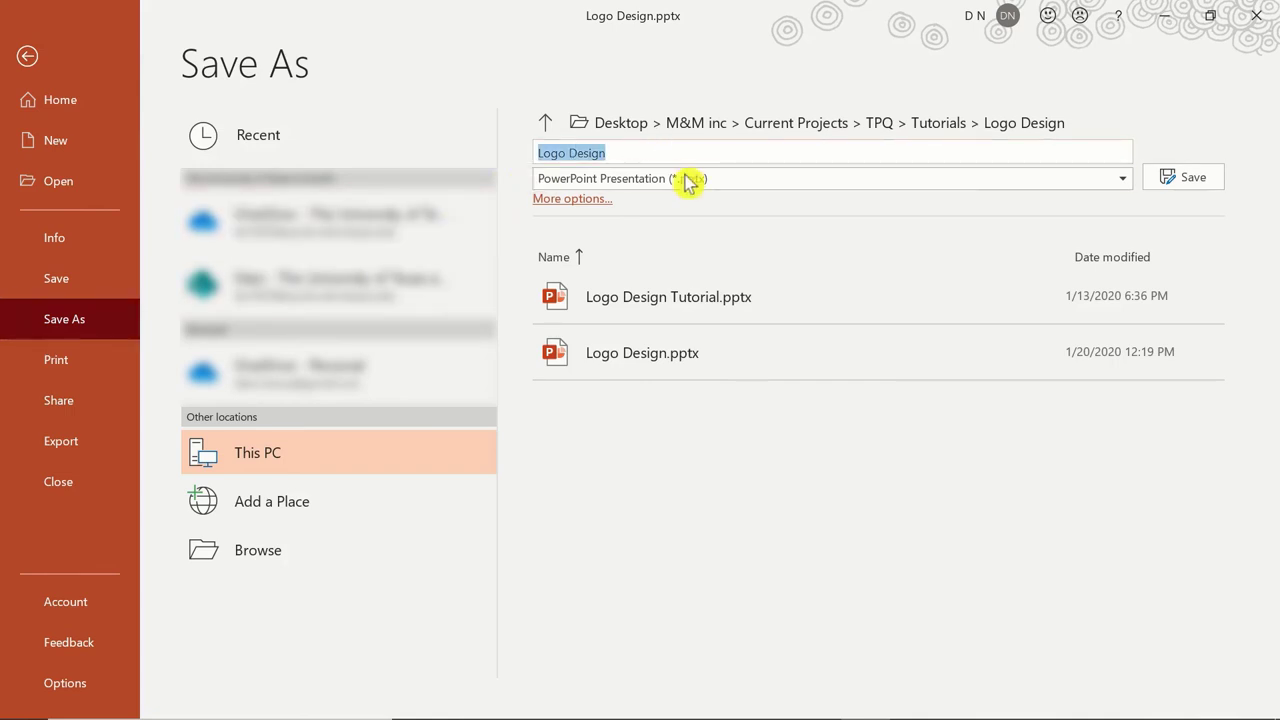
click(763, 186)
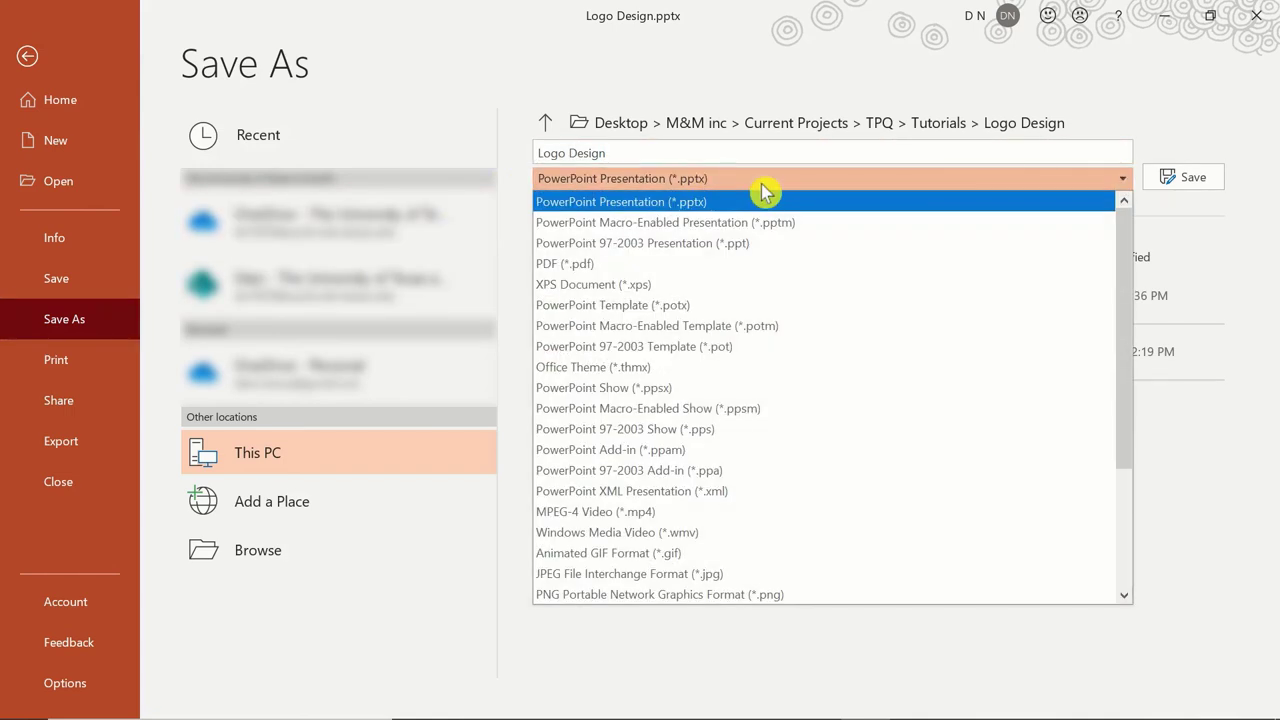
click(677, 595)
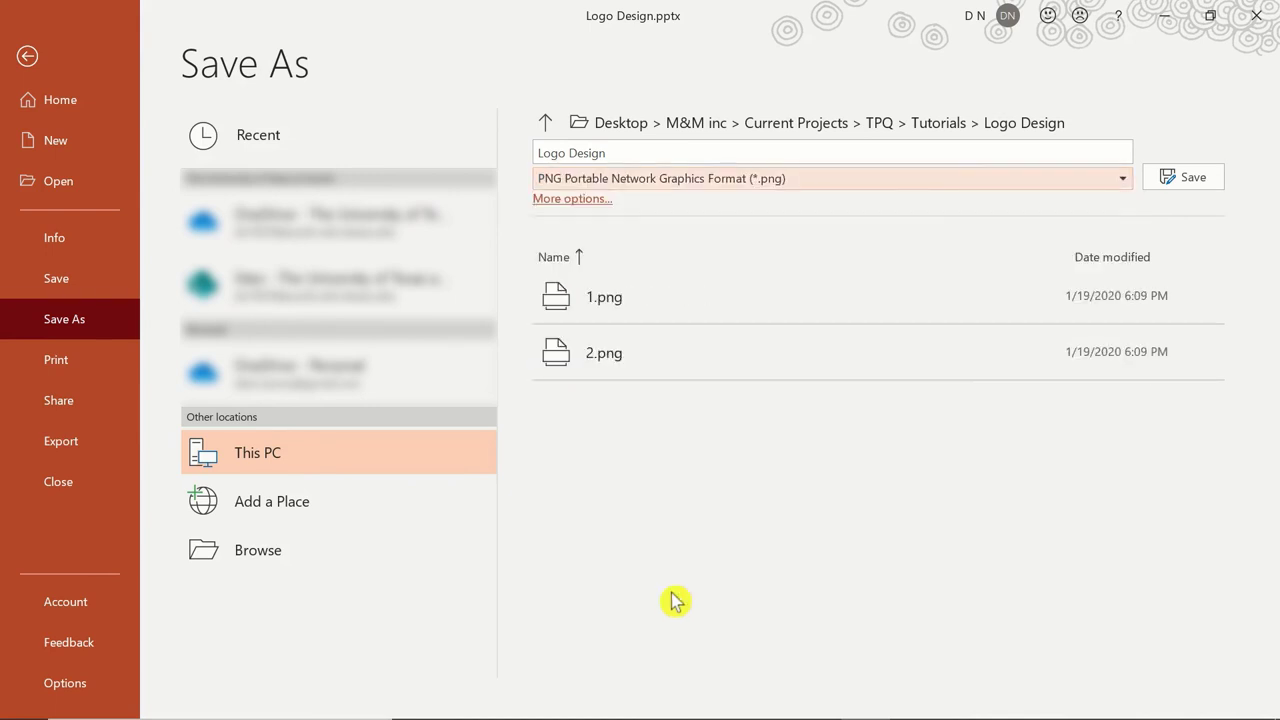
click(1192, 177)
click(646, 426)
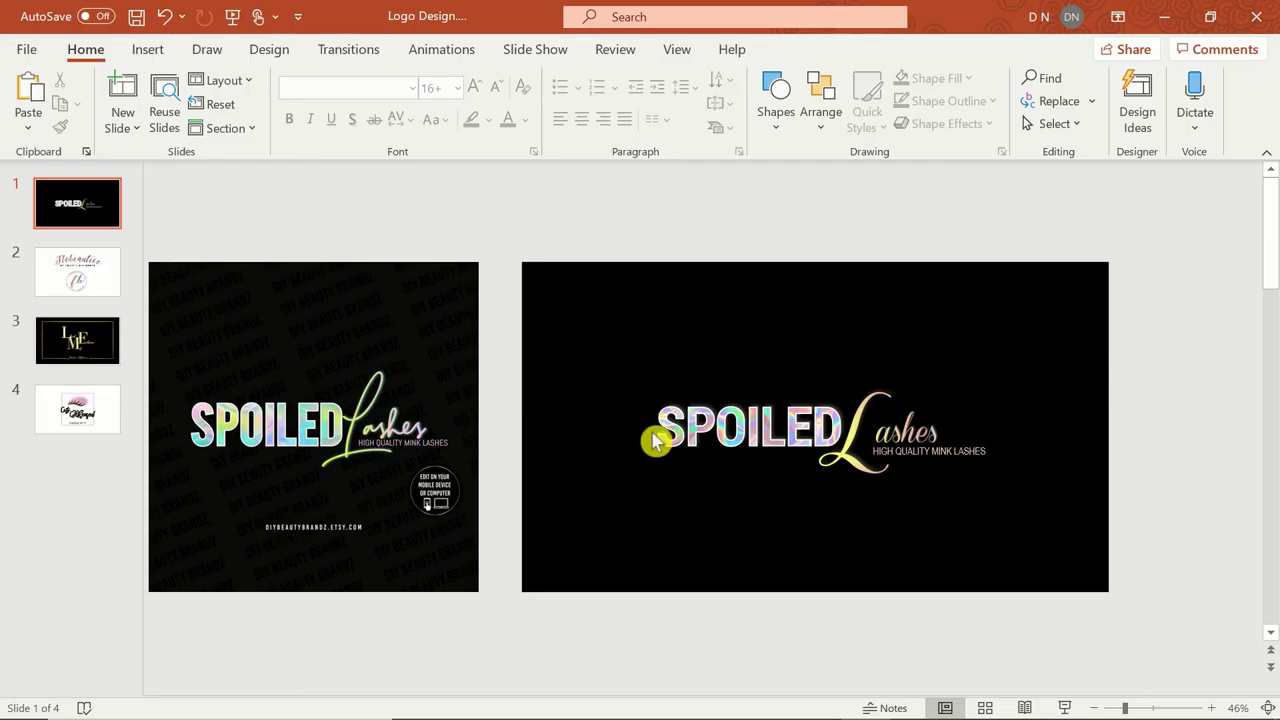
Open the exported Logo Design.png and inspect the Lashes lettering close up
click(661, 718)
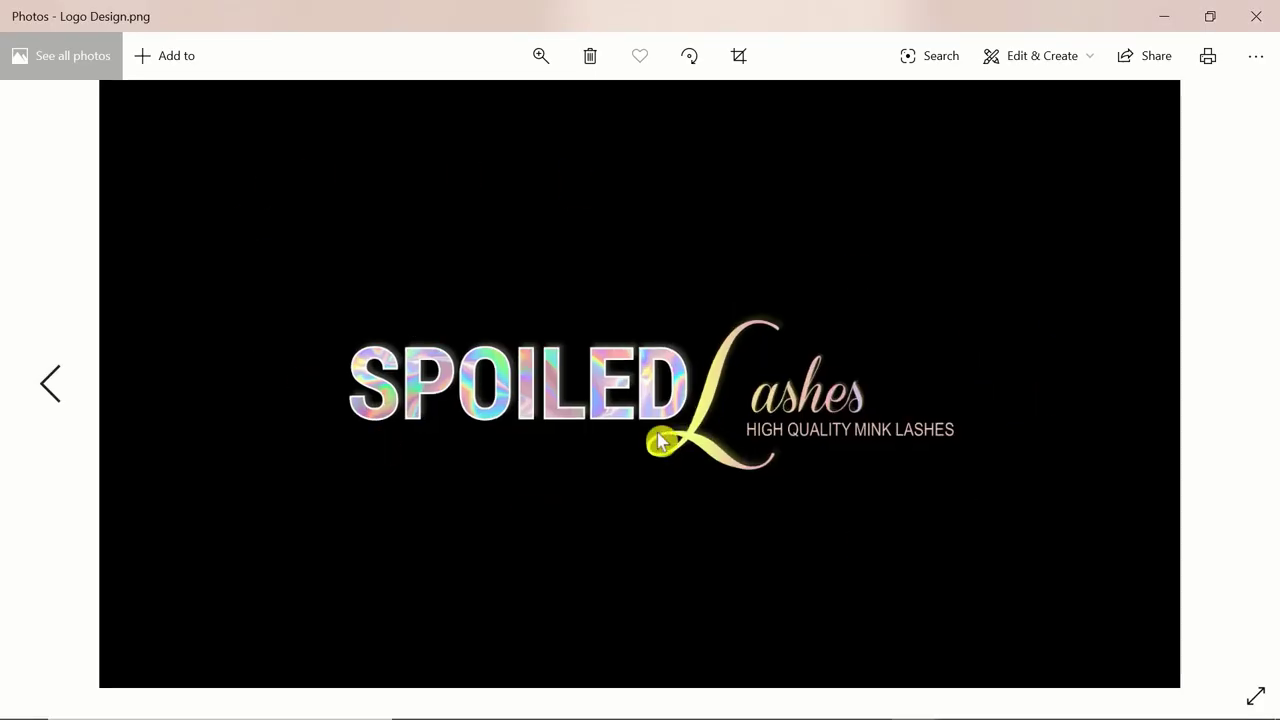
scroll(659, 440, up, 3)
drag(714, 466, 563, 217)
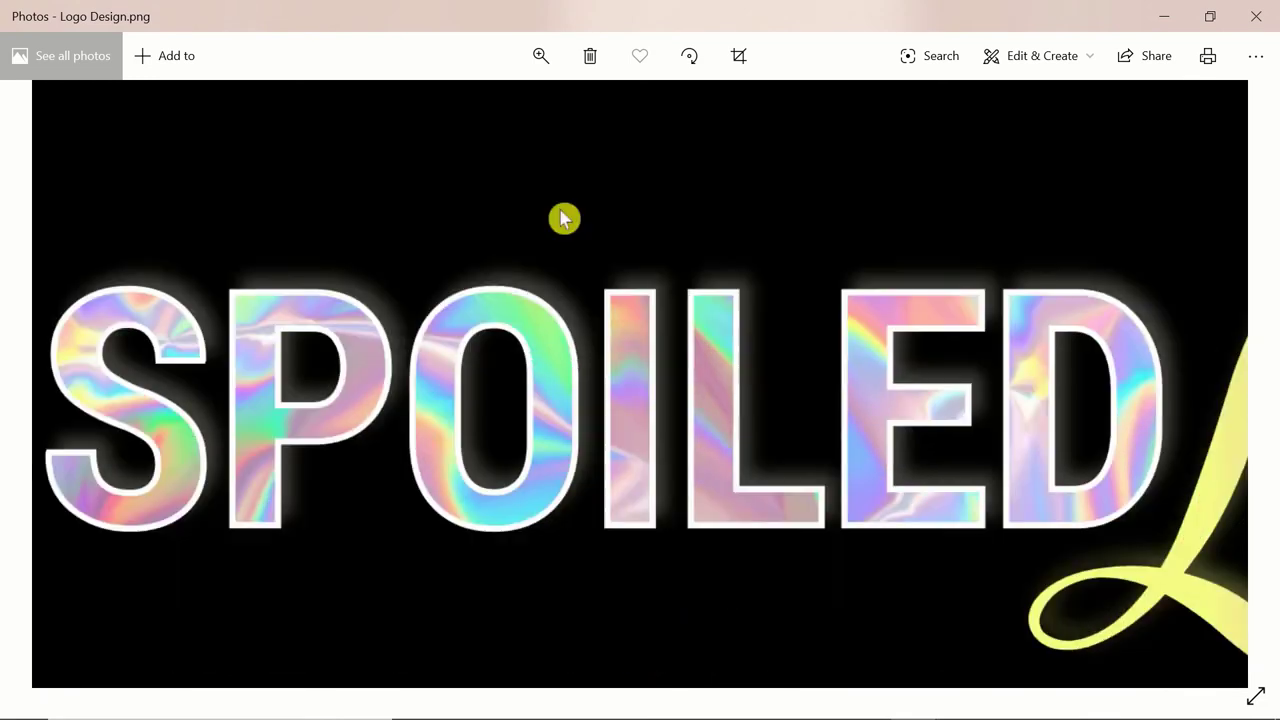
drag(1230, 490, 486, 385)
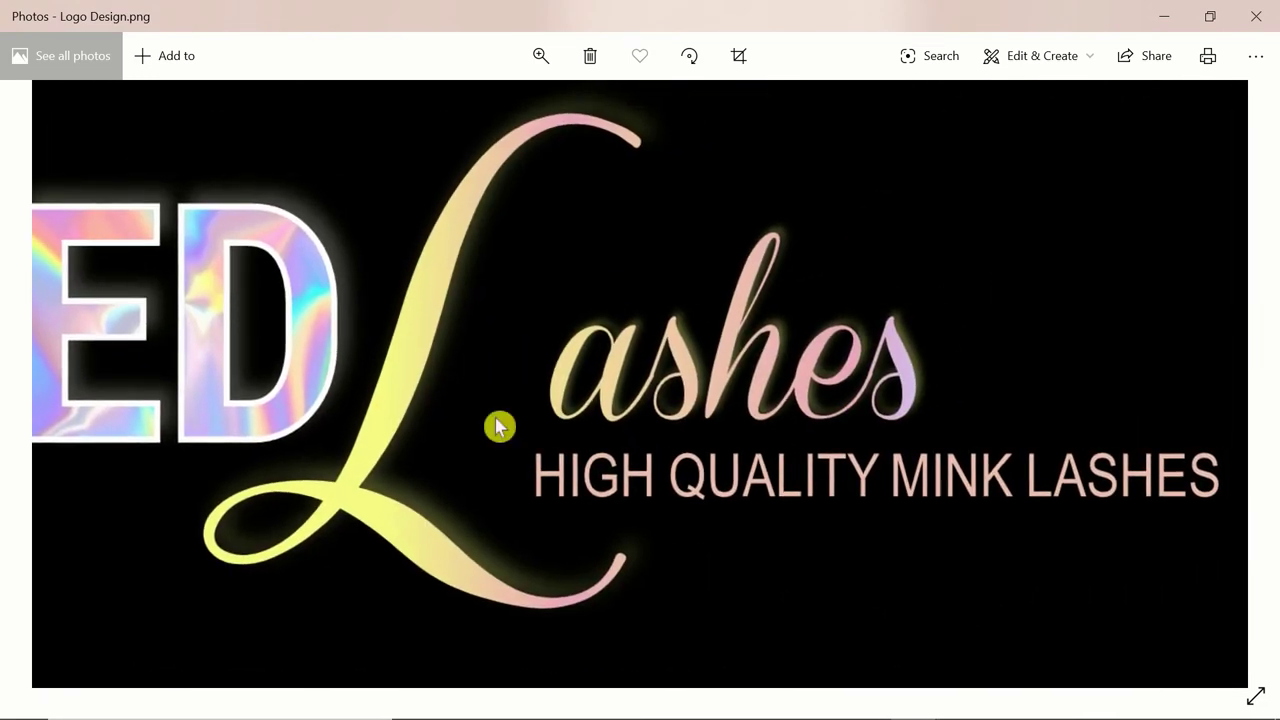
scroll(986, 266, down, 3)
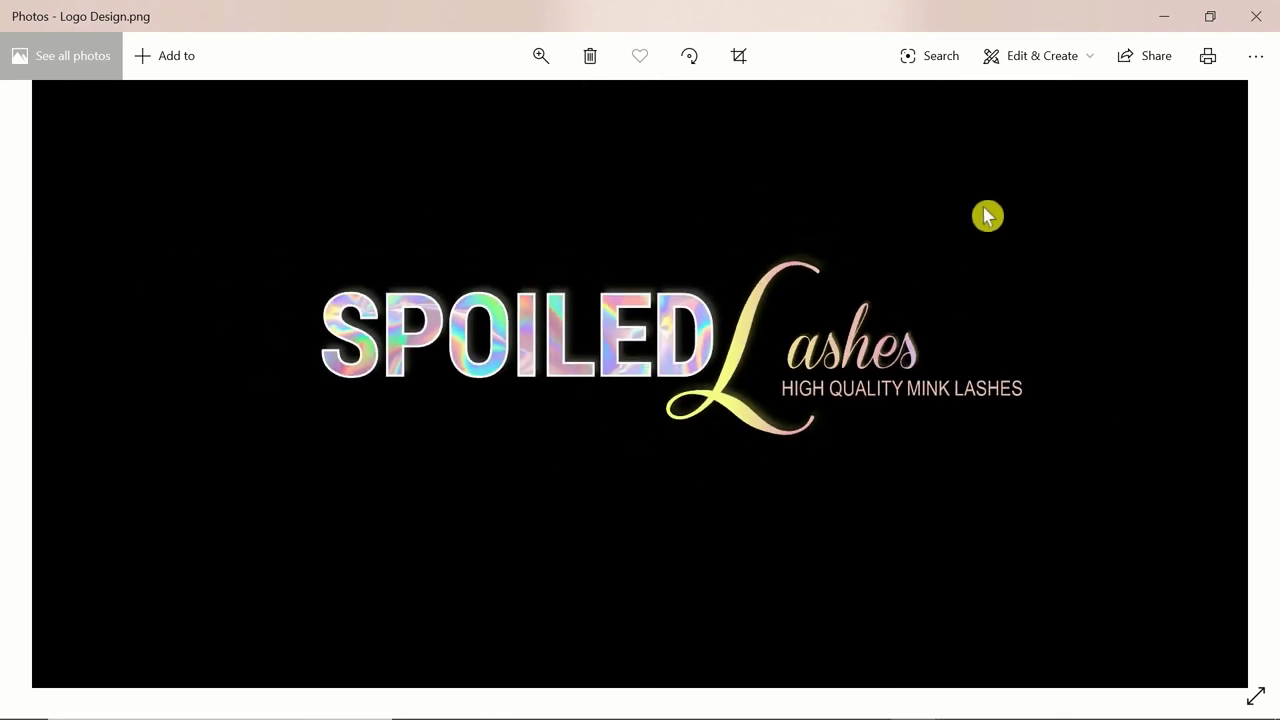
Crop the picture to a tight banner around the logo and save it as a copy
click(1064, 52)
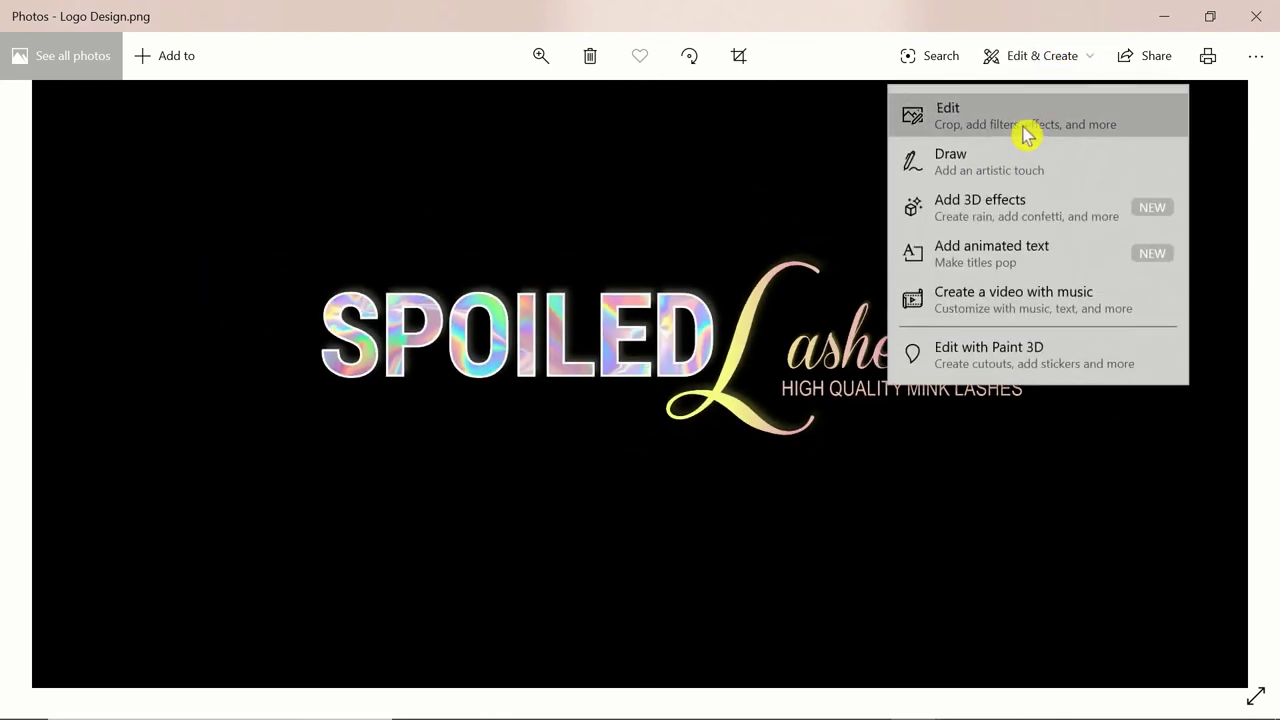
click(1023, 134)
drag(950, 143, 809, 129)
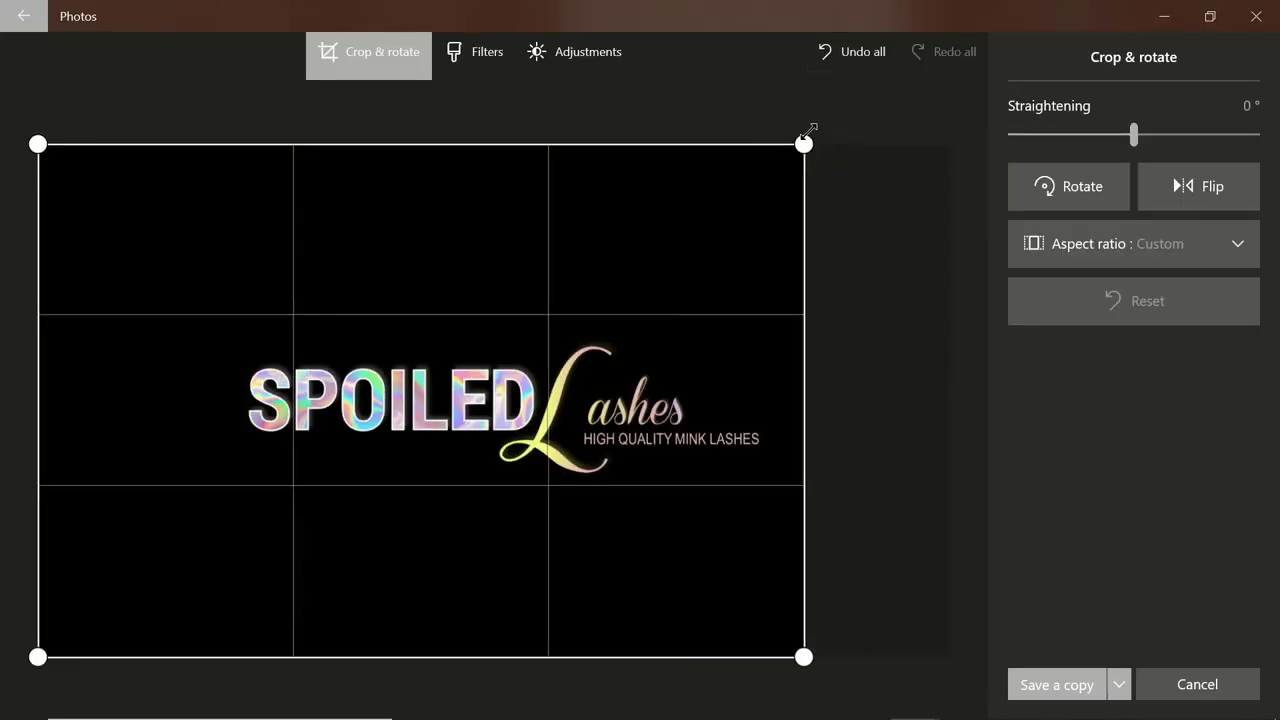
drag(191, 114, 690, 297)
drag(688, 657, 686, 400)
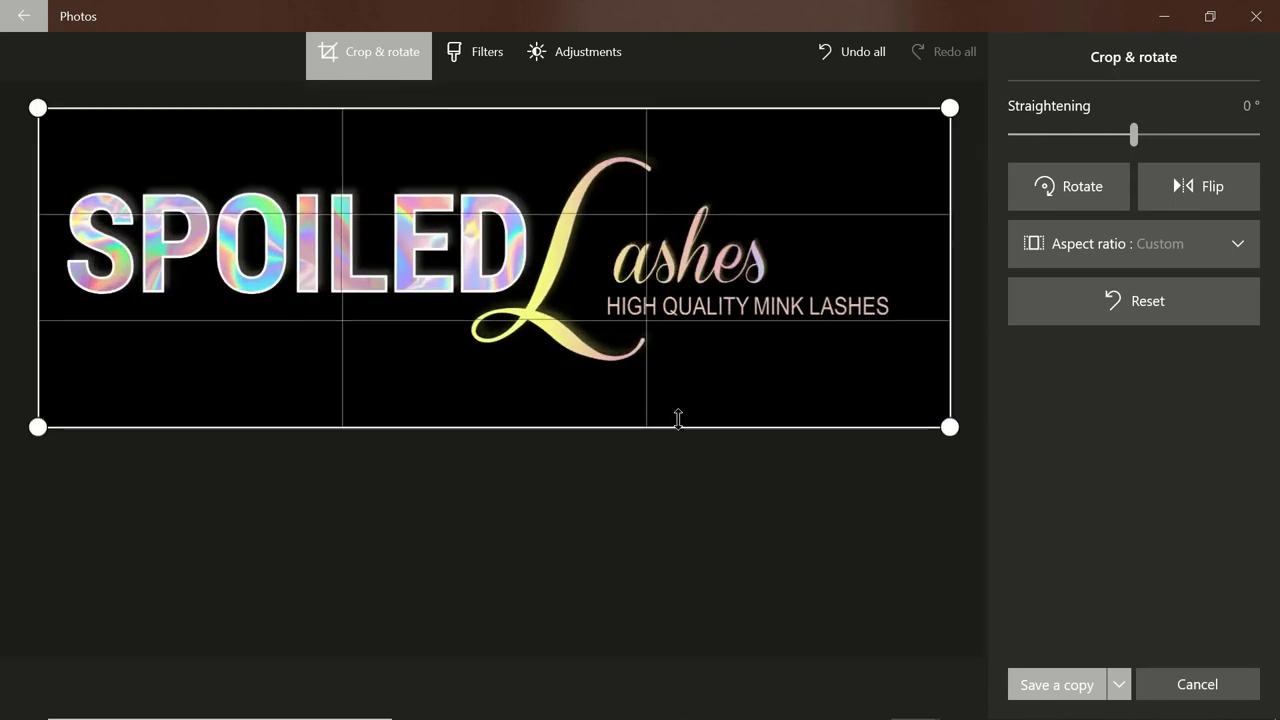
drag(951, 391, 914, 366)
click(1118, 686)
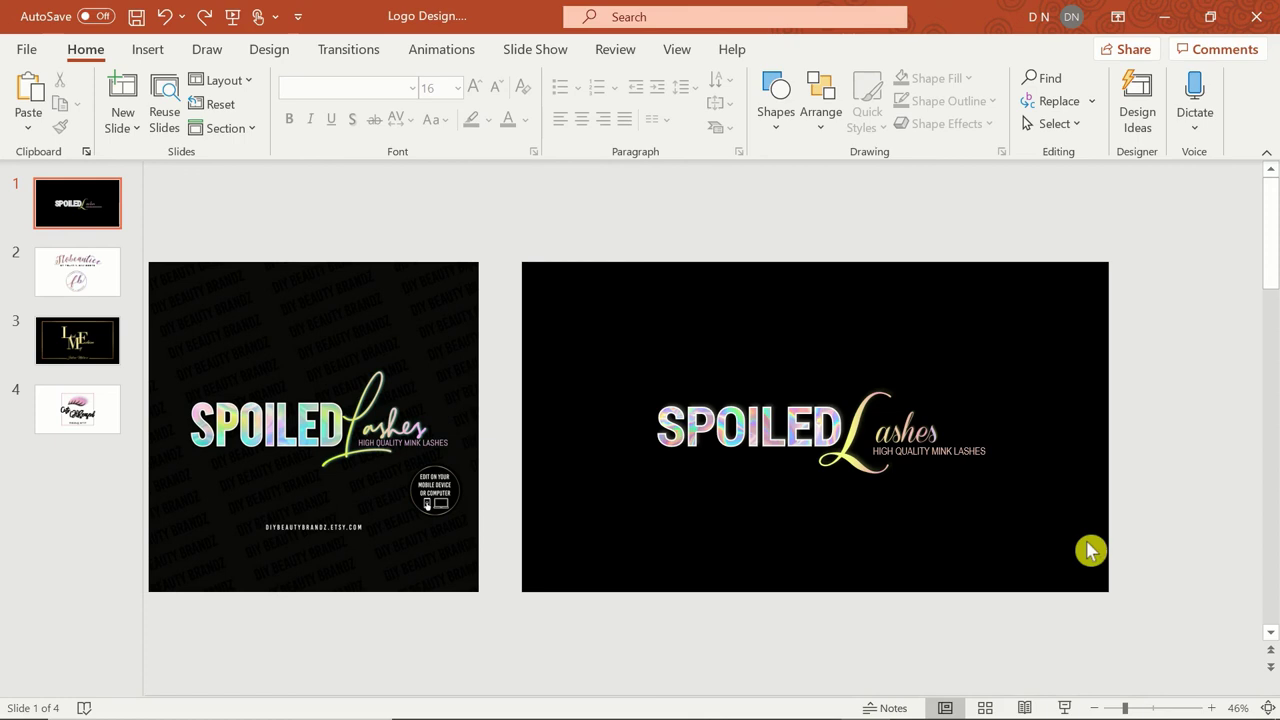
Select all the logo pieces, set their Shape Fill to No Fill, and begin Save as Picture
drag(1080, 540, 587, 300)
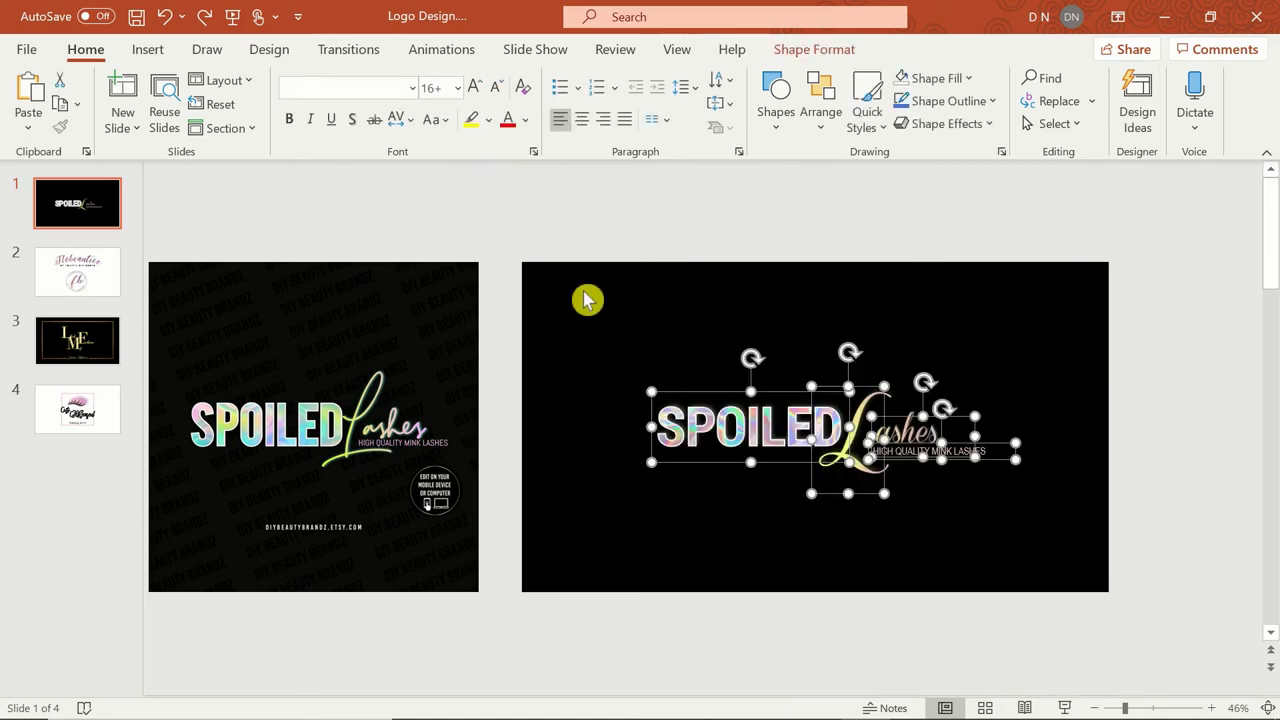
click(816, 49)
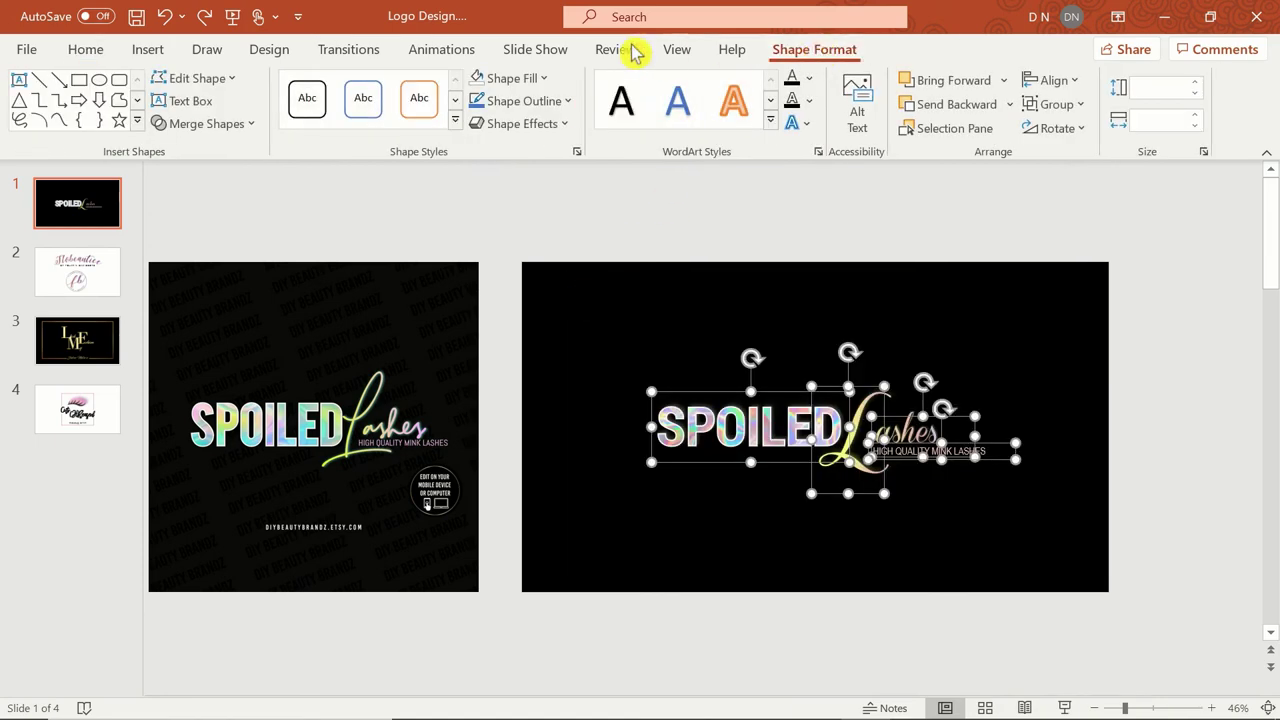
click(555, 86)
click(564, 373)
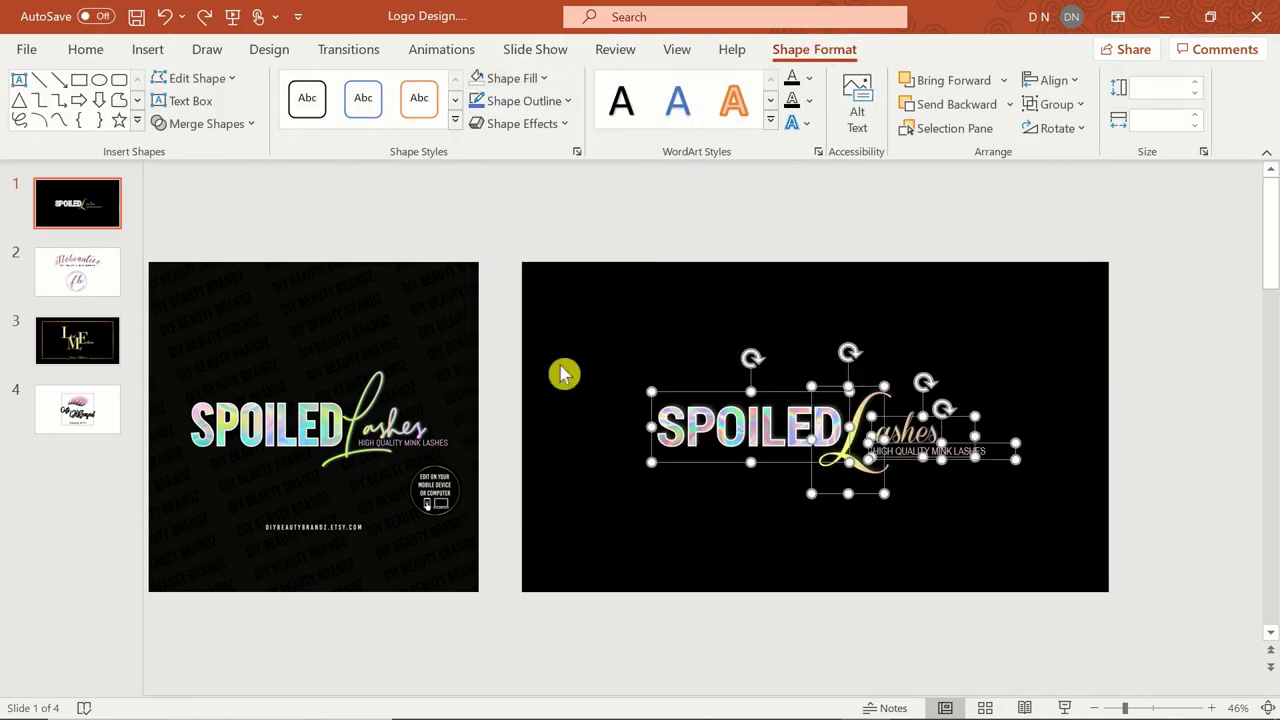
right_click(900, 429)
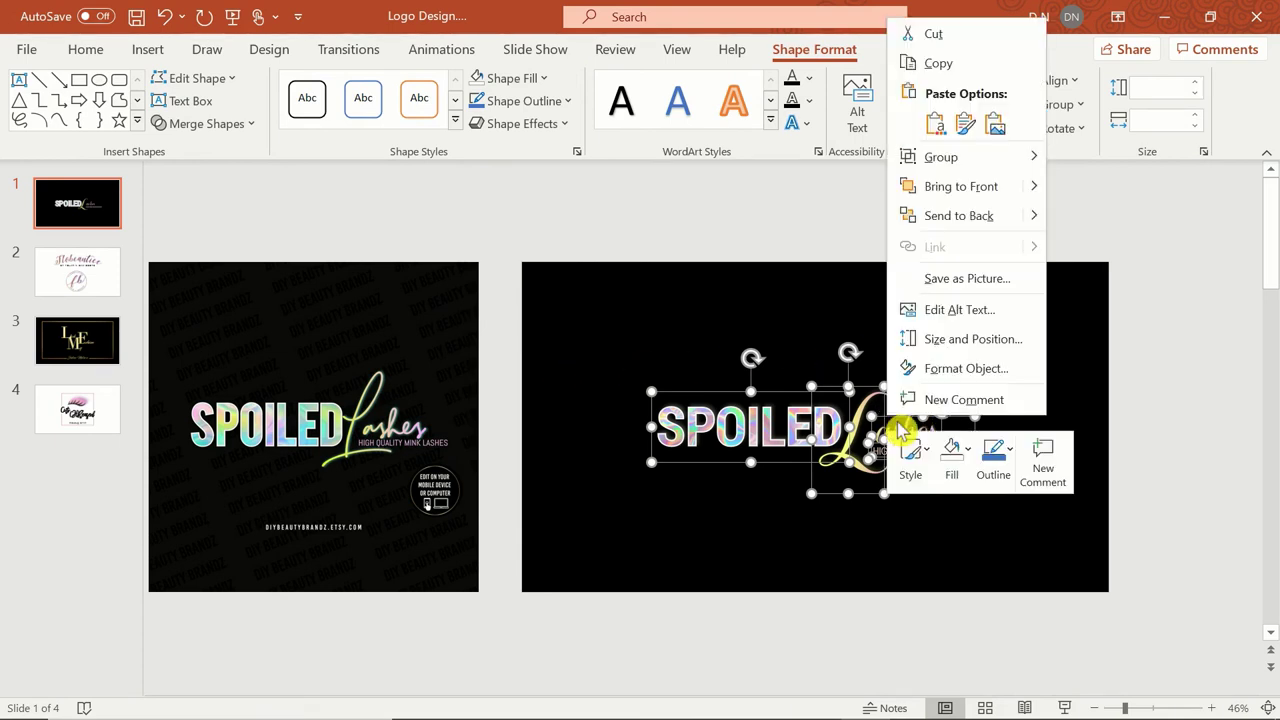
click(962, 279)
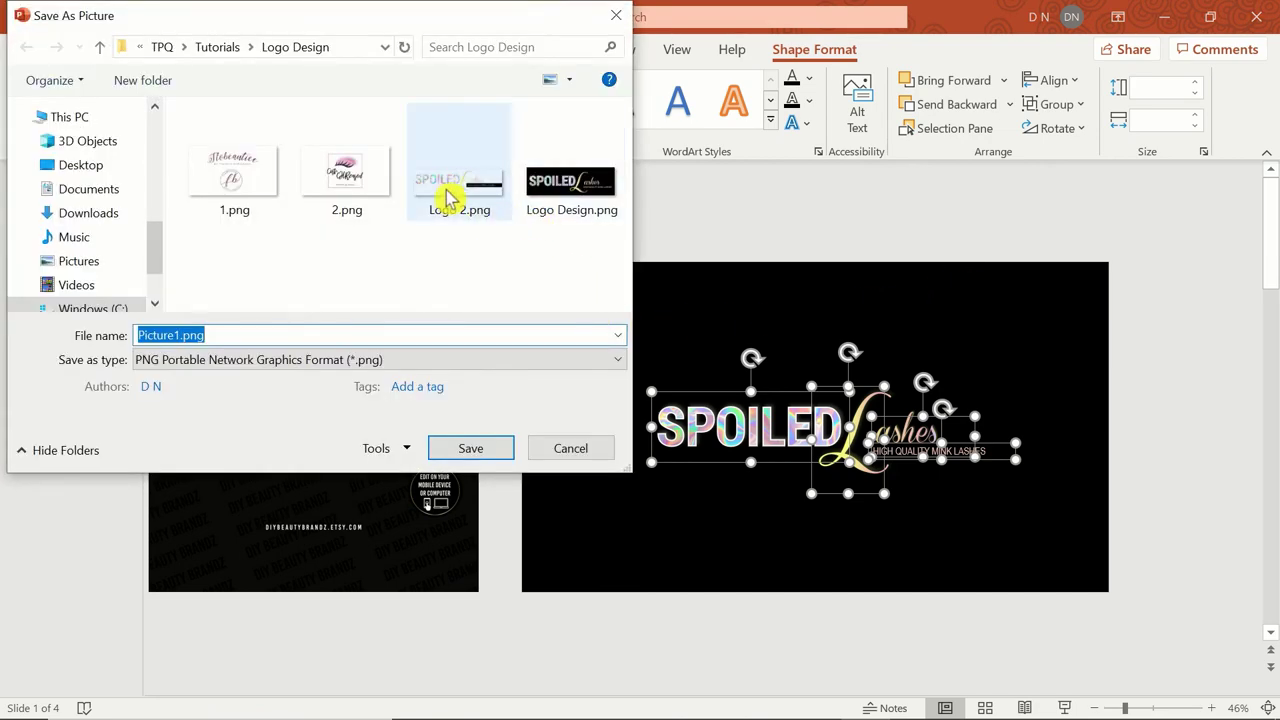
Save the logo as Logo 2.png in Logo Design, then close the Photos preview
click(447, 199)
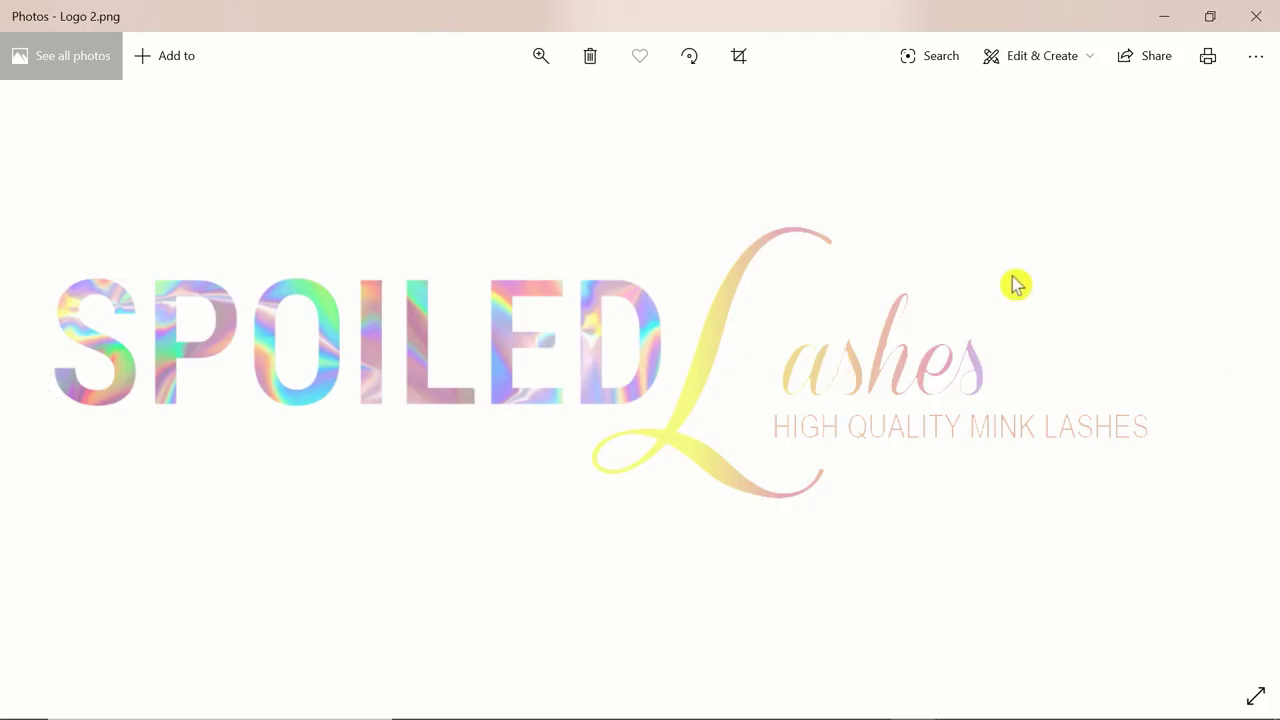
click(1256, 16)
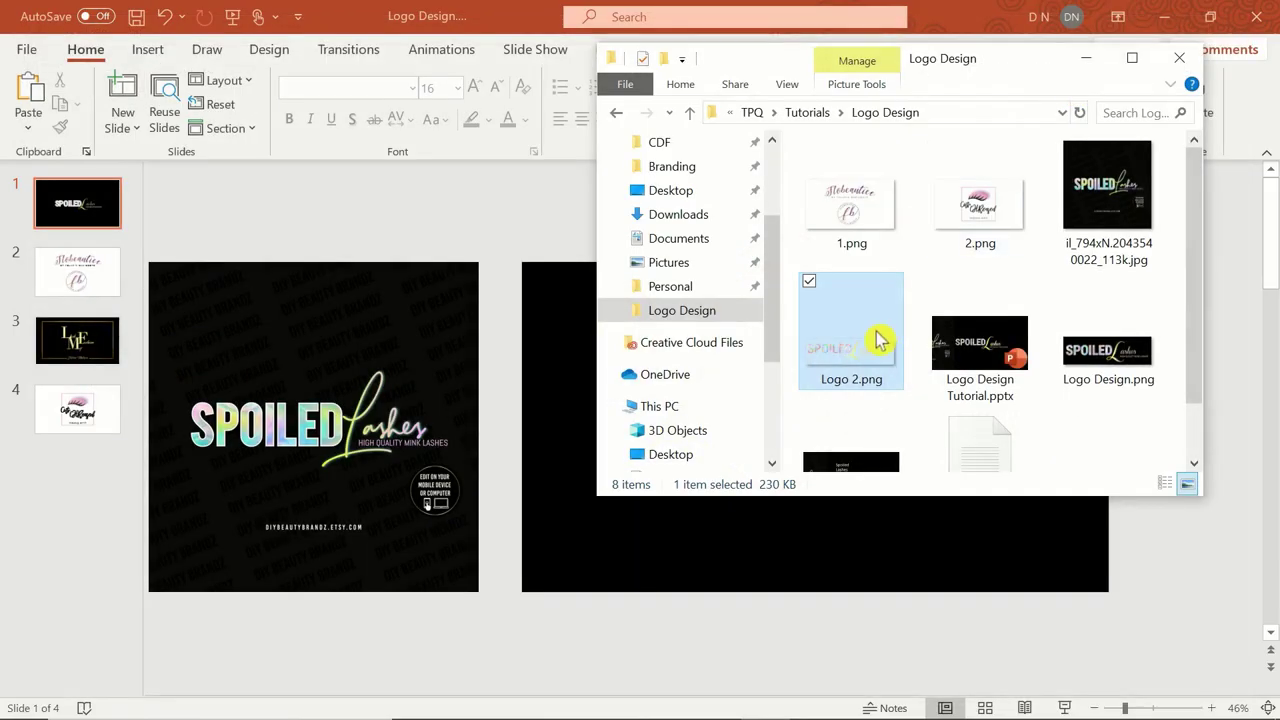